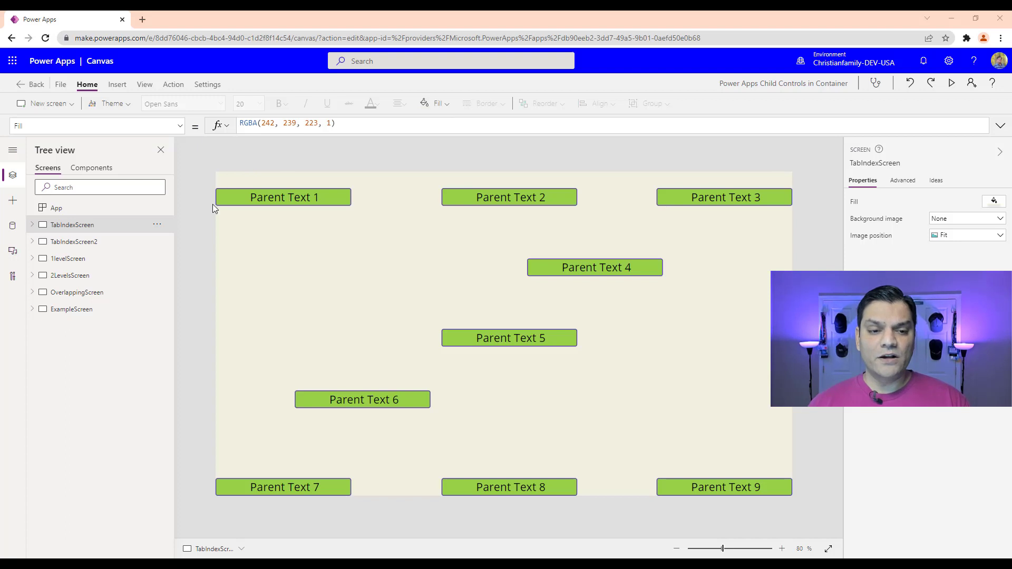
Preview TabIndexScreen and tab through its text inputs from Parent Text 1 to Parent Text 9, then close the preview.
left_click(953, 84)
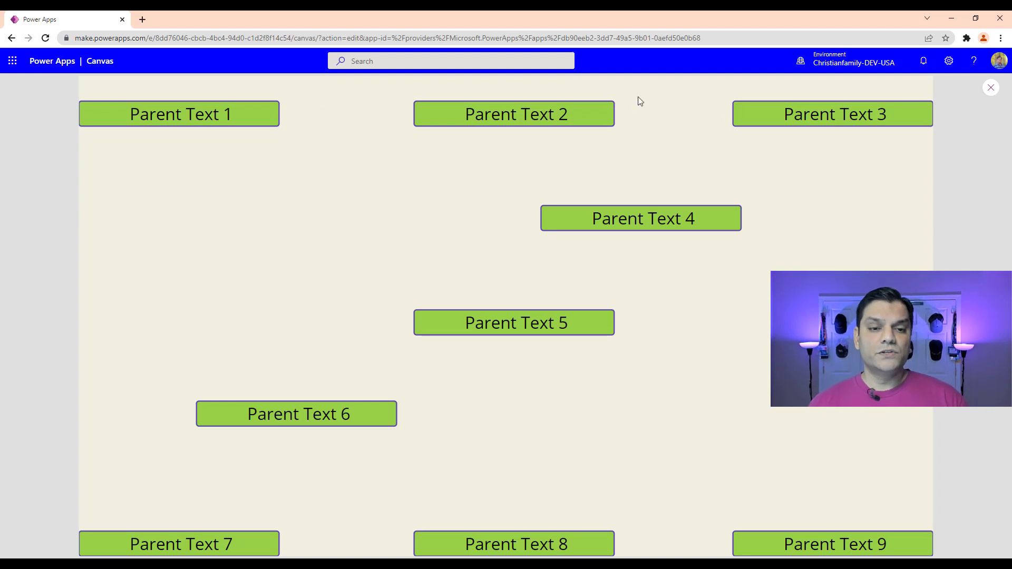
left_click(118, 106)
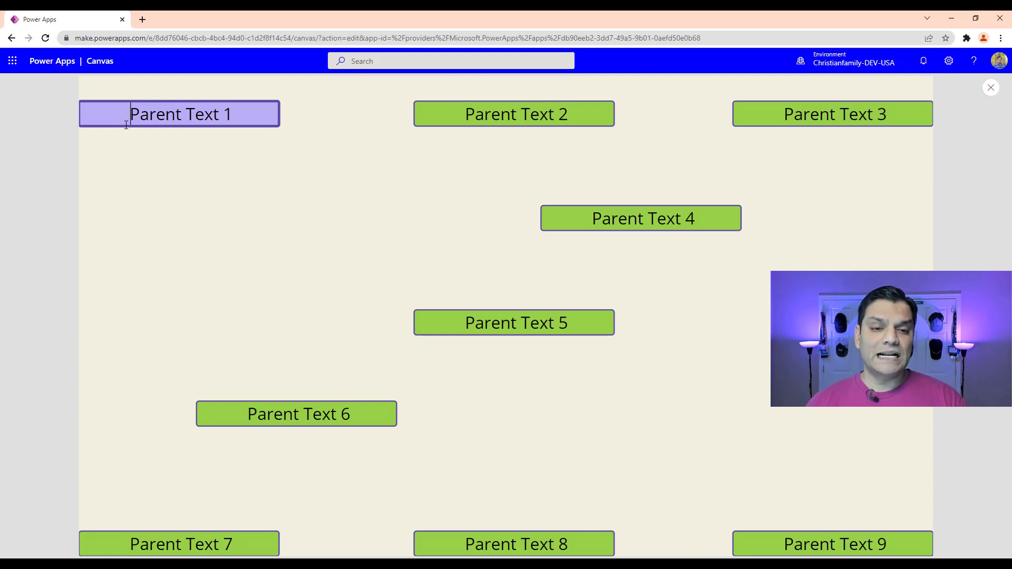
key("Tab")
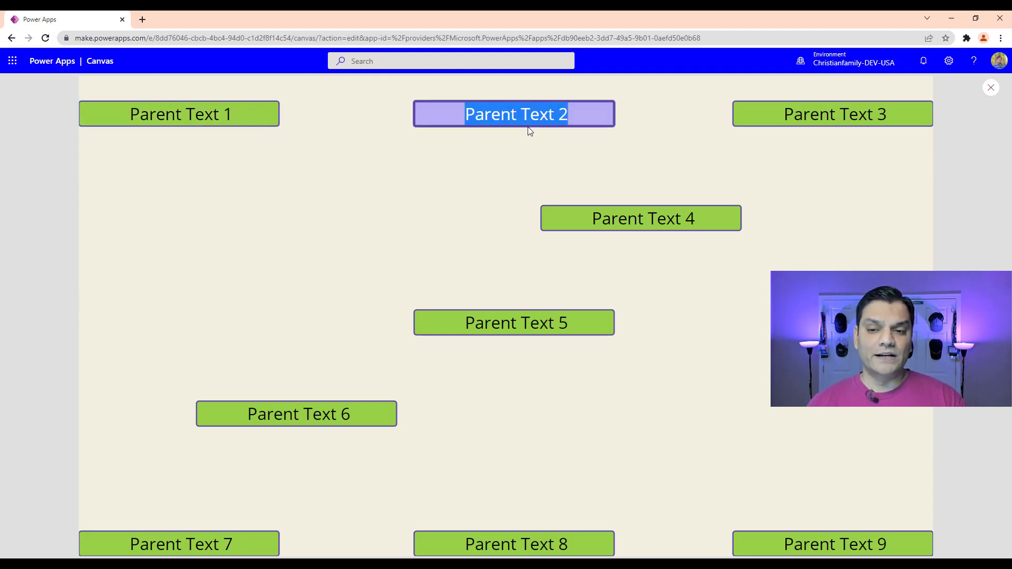
key("Tab")
key("Tab")
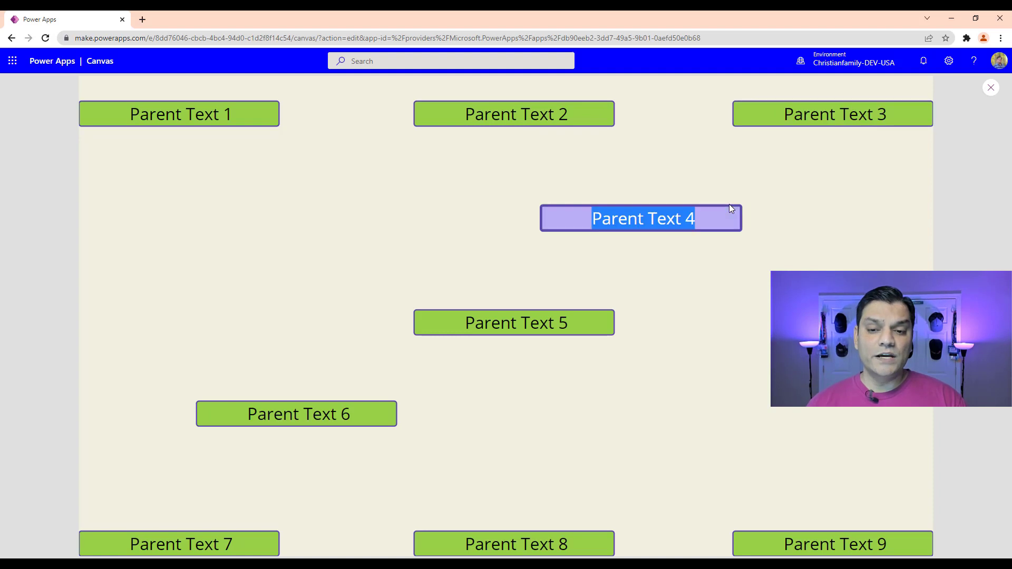
key("Tab")
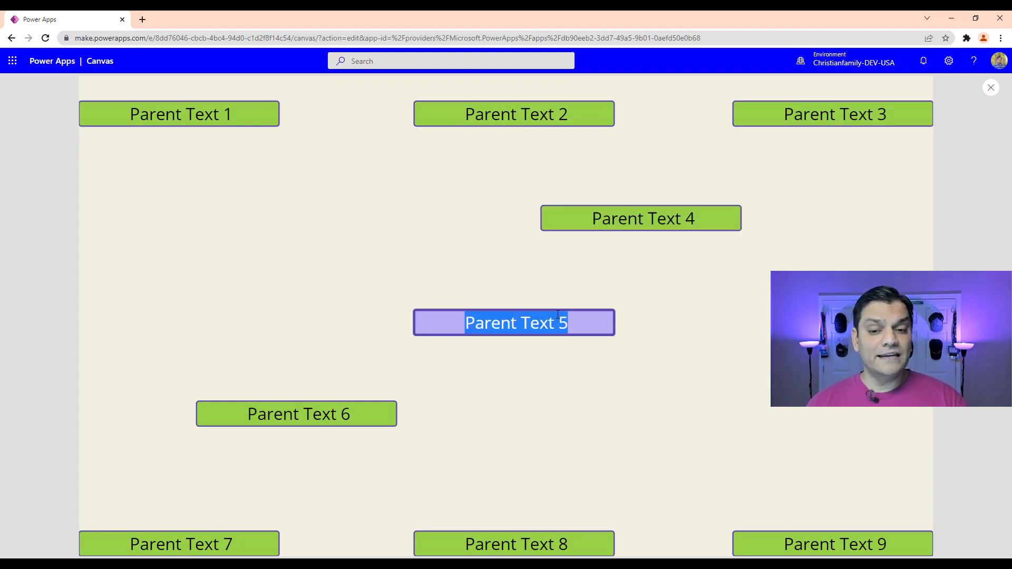
key("Tab")
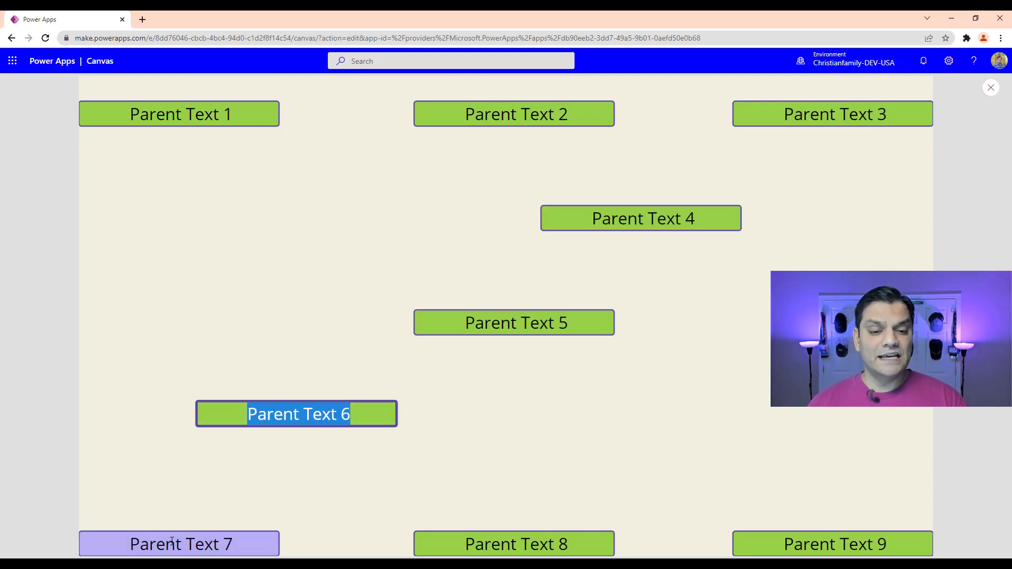
key("Tab")
key("Tab")
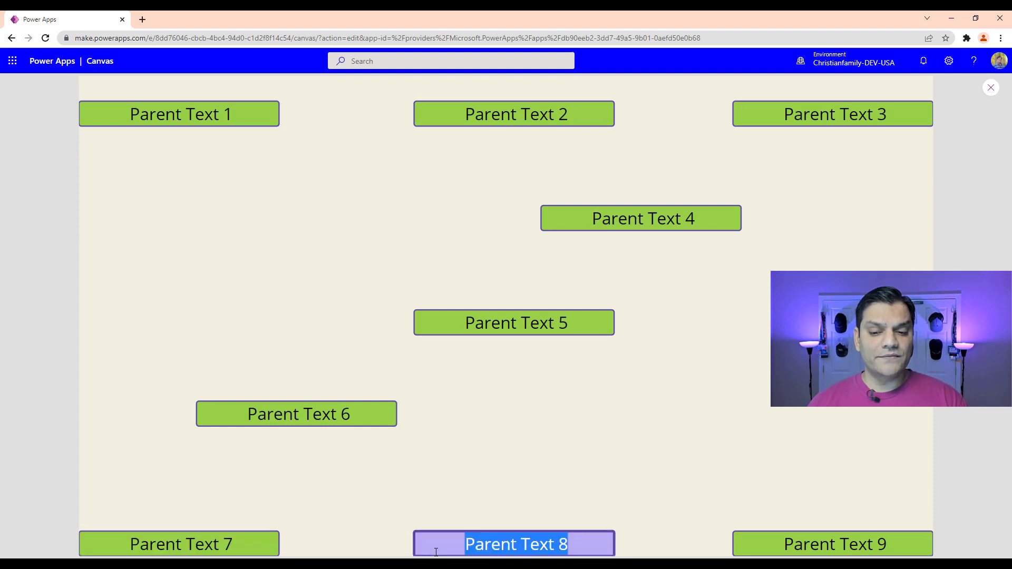
key("Tab")
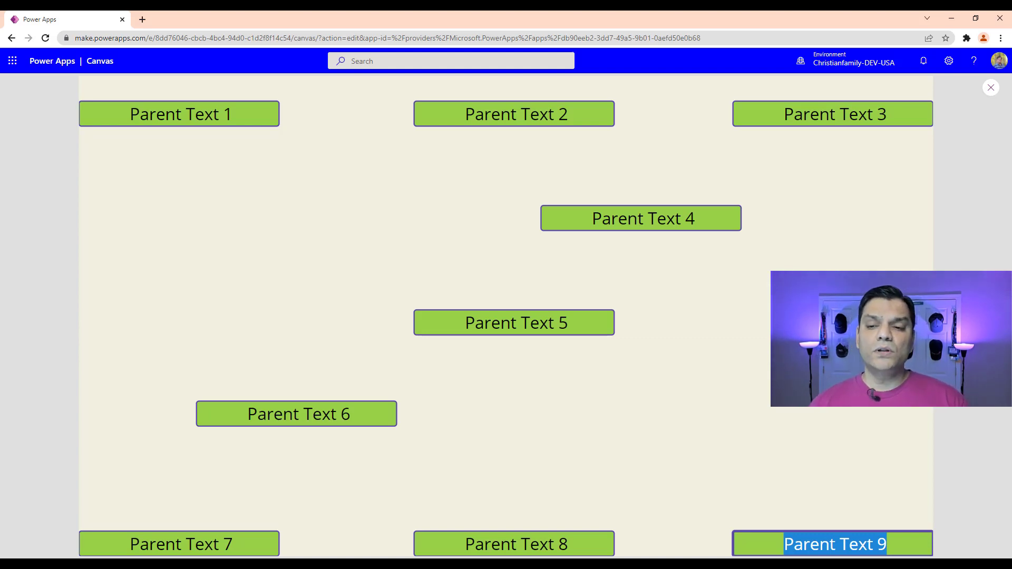
left_click(990, 88)
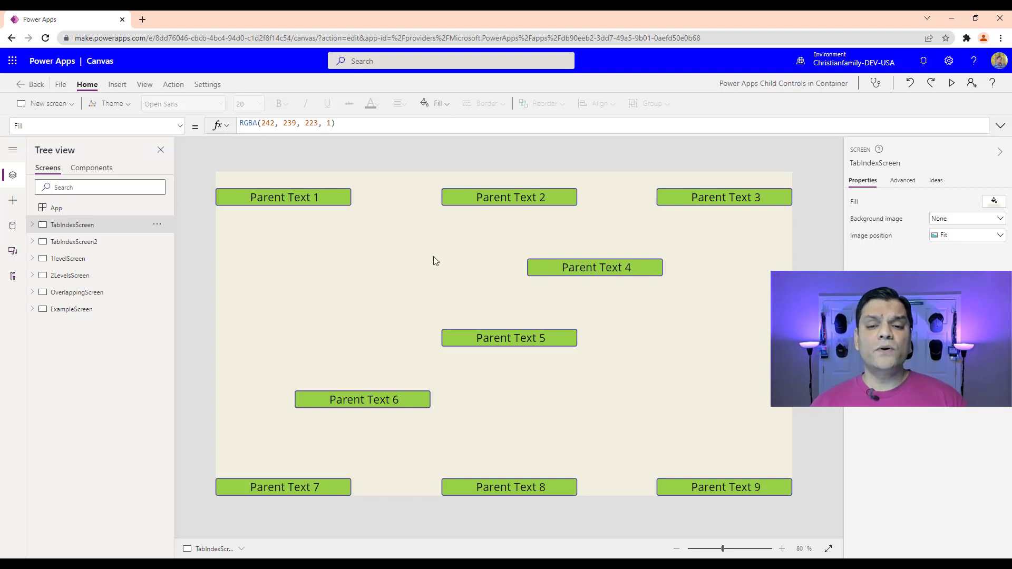
Set the TabIndex property of the Parent Text 4 input to -1.
left_click(564, 271)
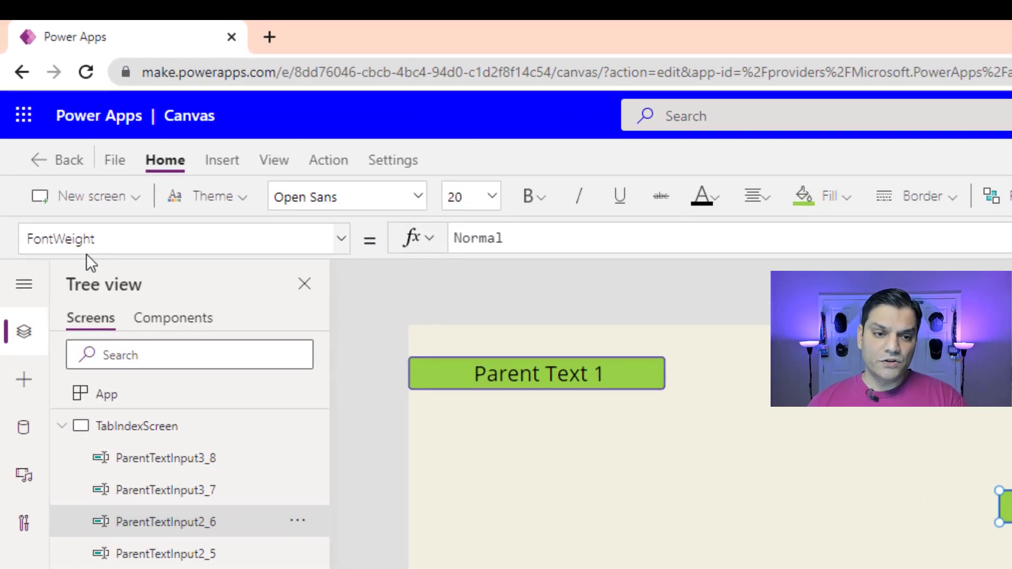
left_click(18, 202)
type("Tax")
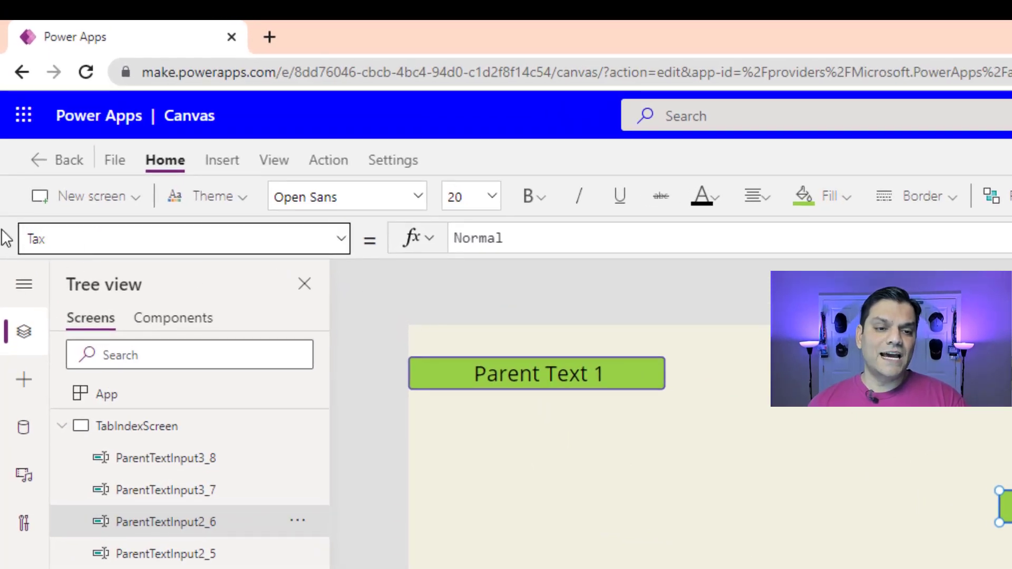
type("bInde")
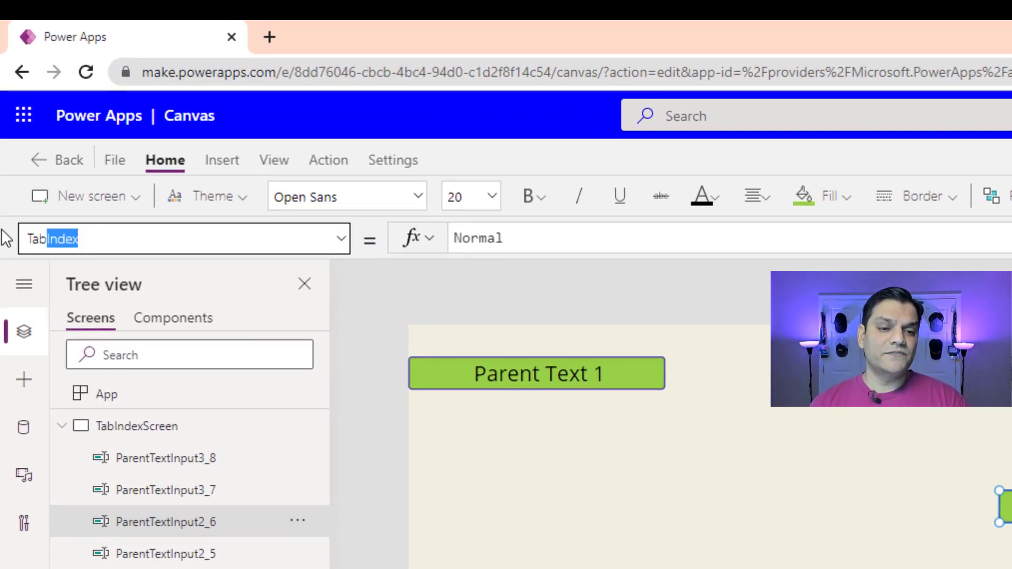
key("Tab")
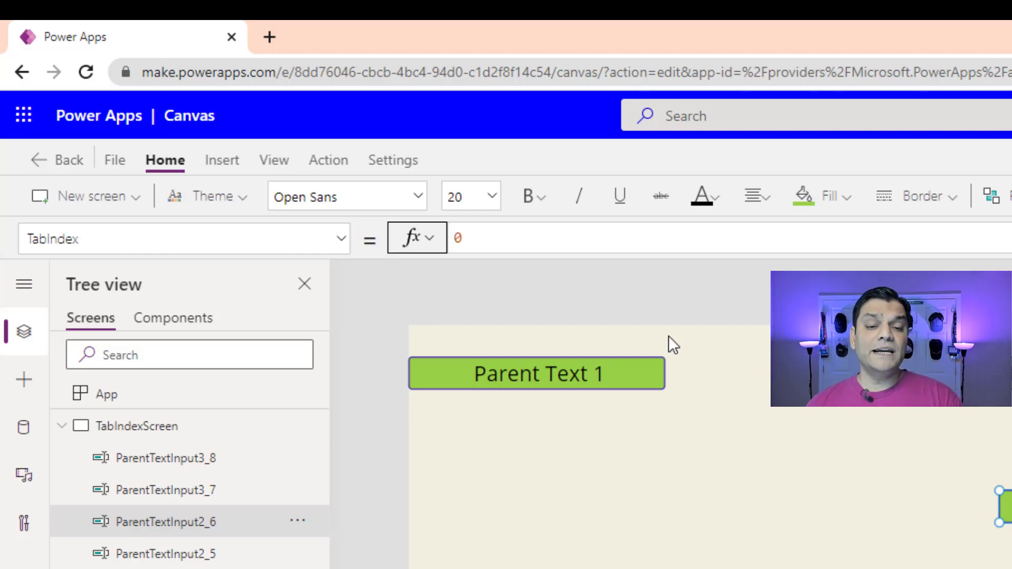
left_click(560, 244)
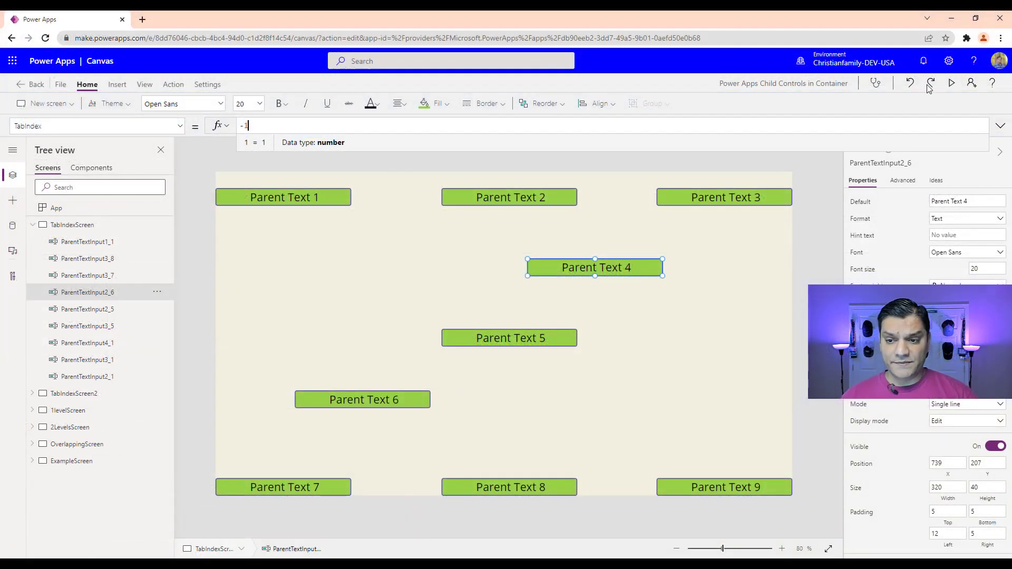
Preview the screen again to test the tab order from Parent Text 1 through Parent Text 9 with the changed TabIndex, then exit the preview.
left_click(953, 86)
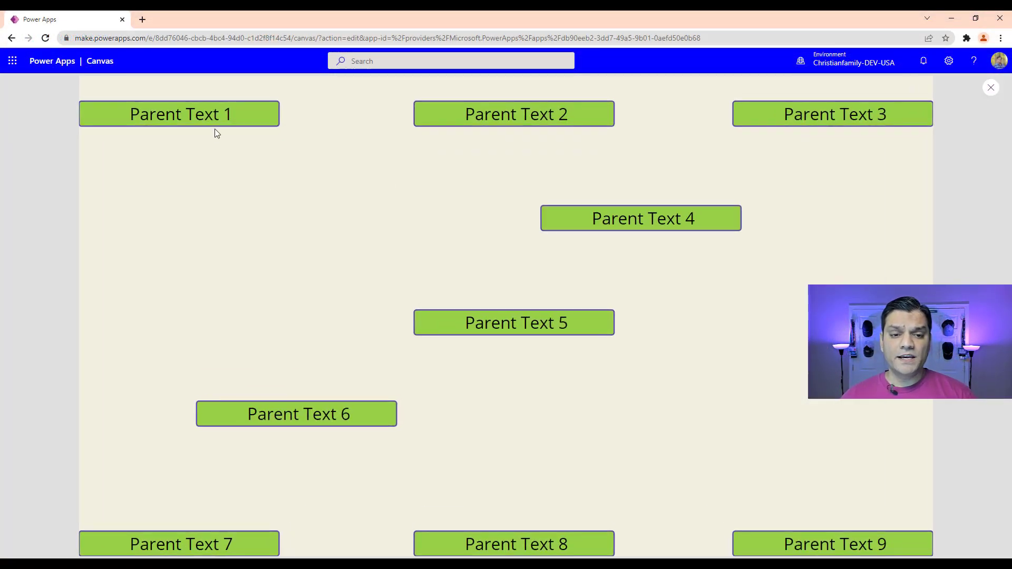
left_click(212, 112)
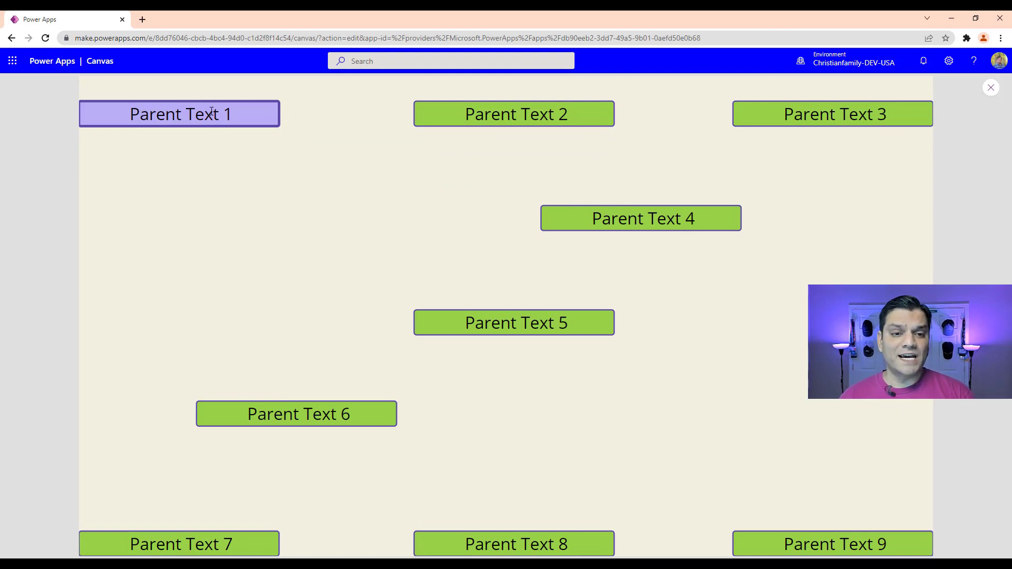
key("Tab")
key("Tab")
key("Tab")
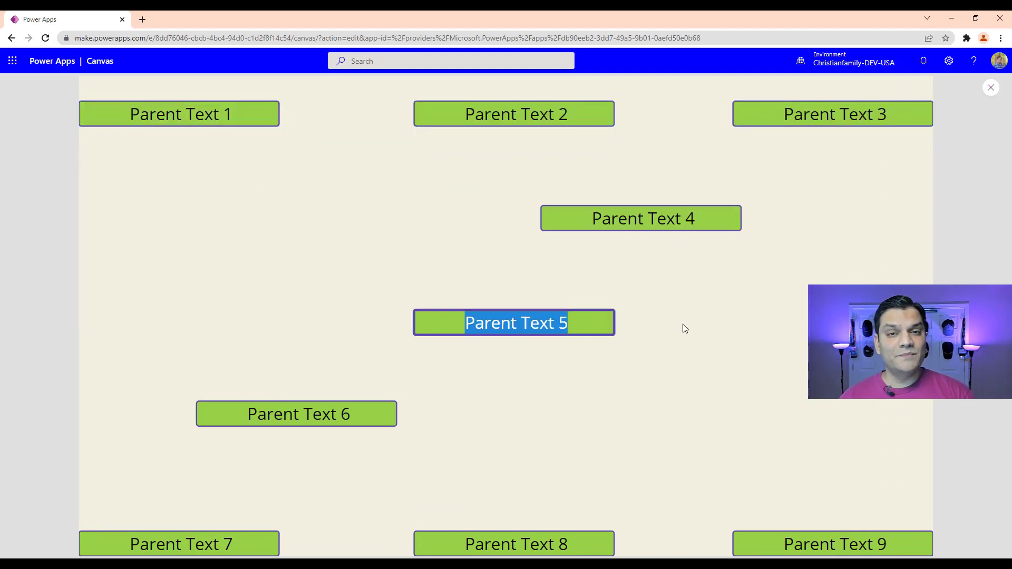
key("Tab")
key("Tab")
key("Tab")
key("Tab")
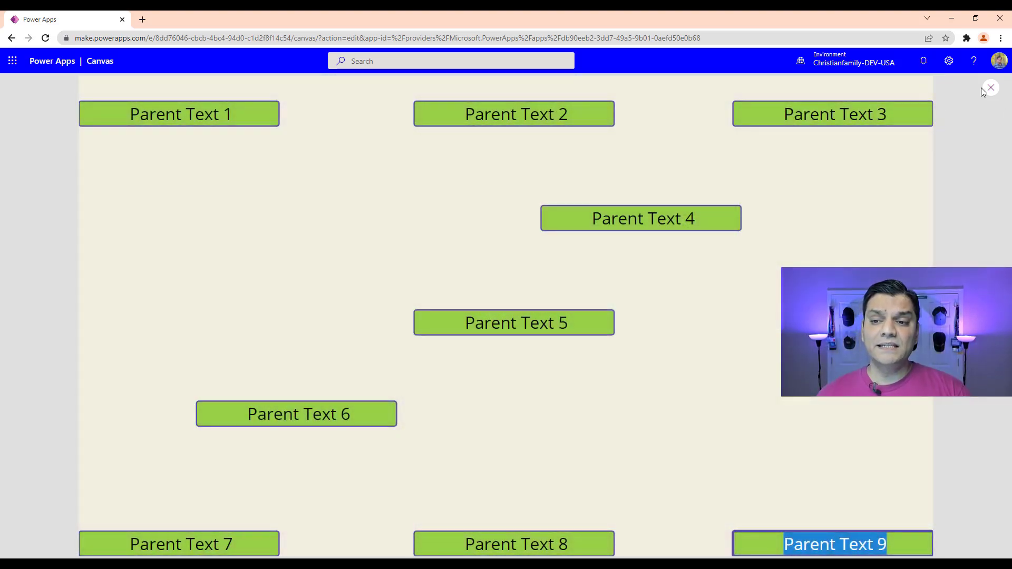
left_click(1000, 87)
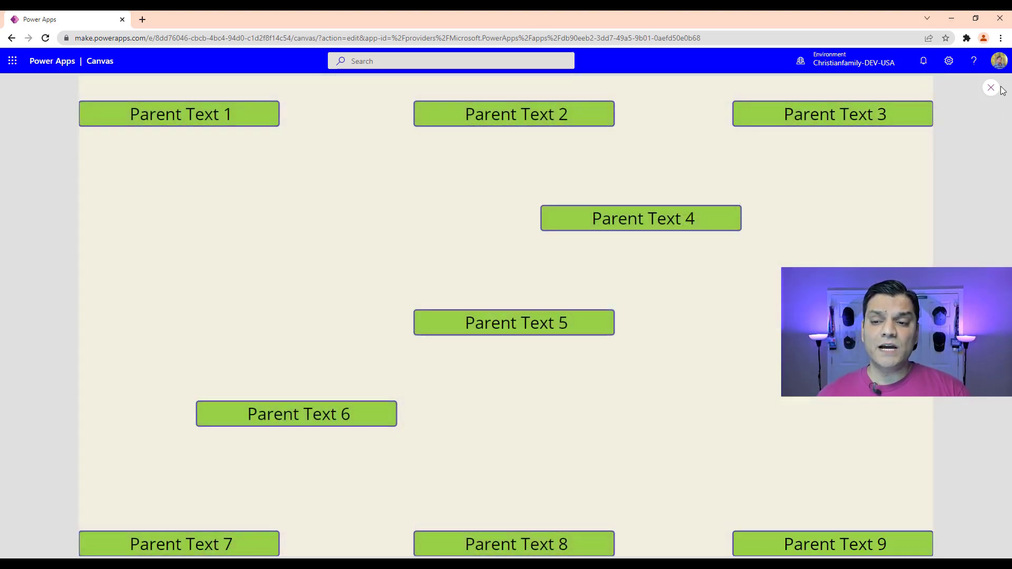
left_click(996, 90)
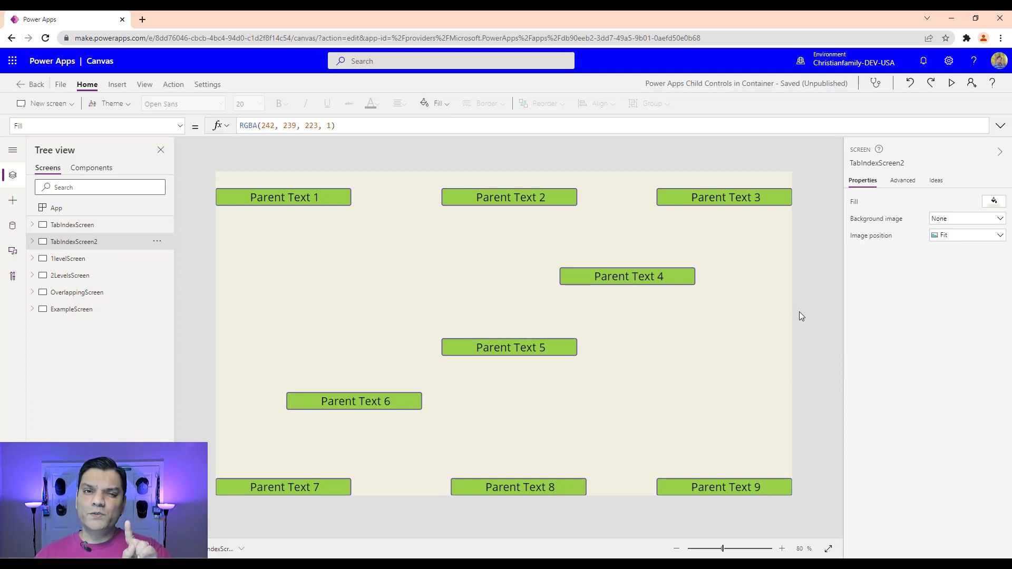
Compare the control hierarchies of TabIndexScreen2 and TabIndexScreen, and turn on Prioritize child controls for Container6.
left_click(31, 242)
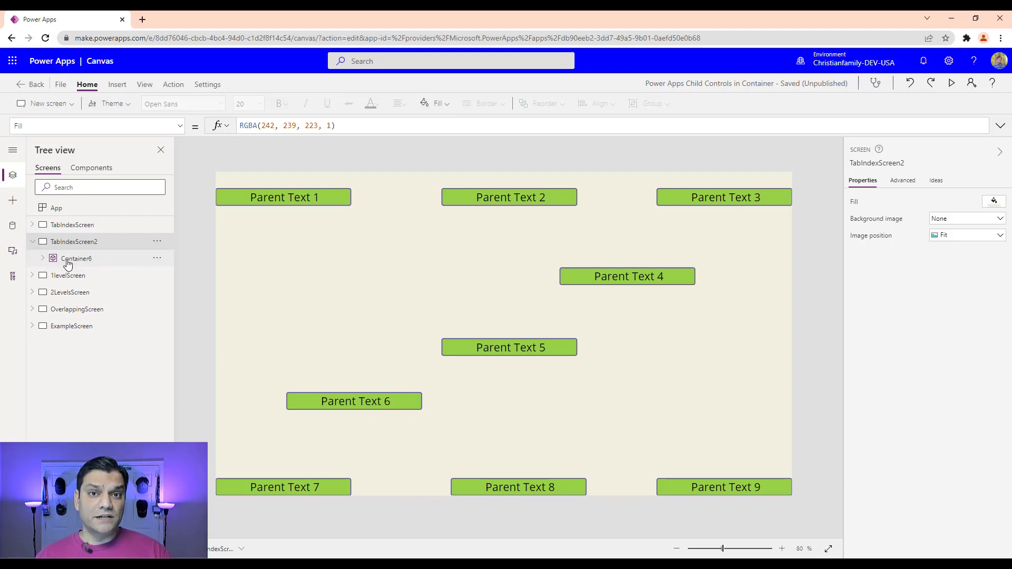
left_click(30, 226)
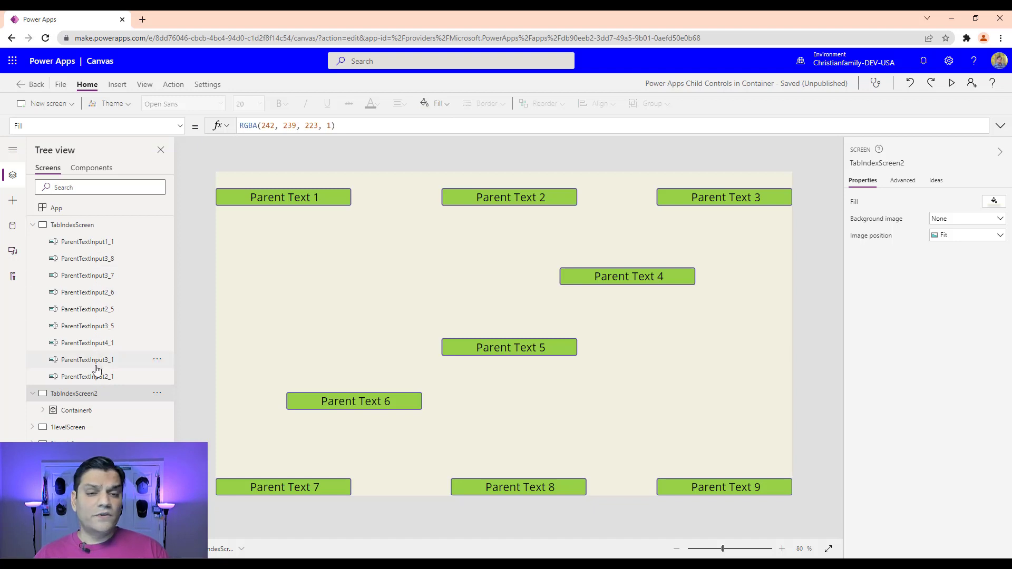
left_click(33, 224)
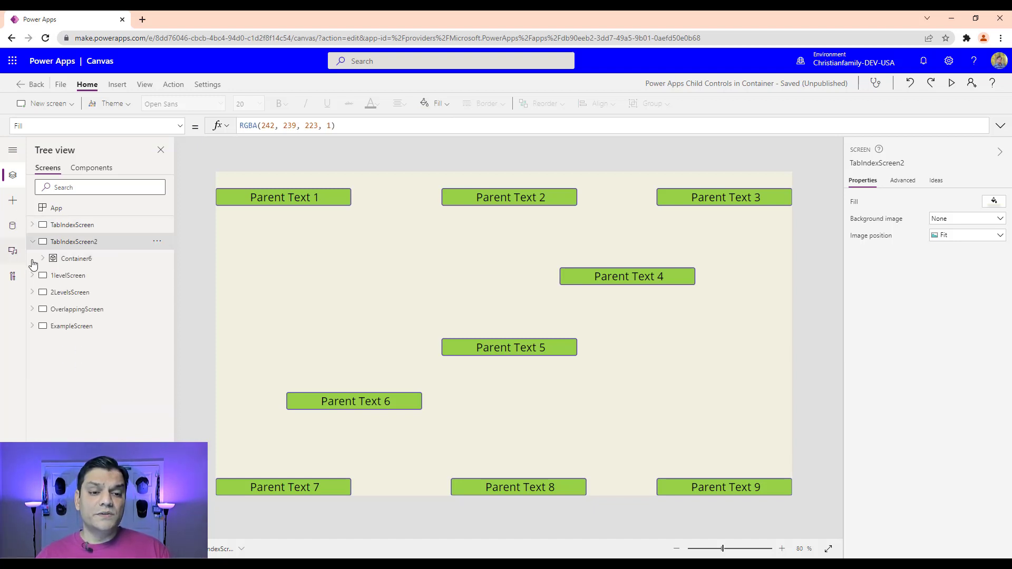
left_click(69, 262)
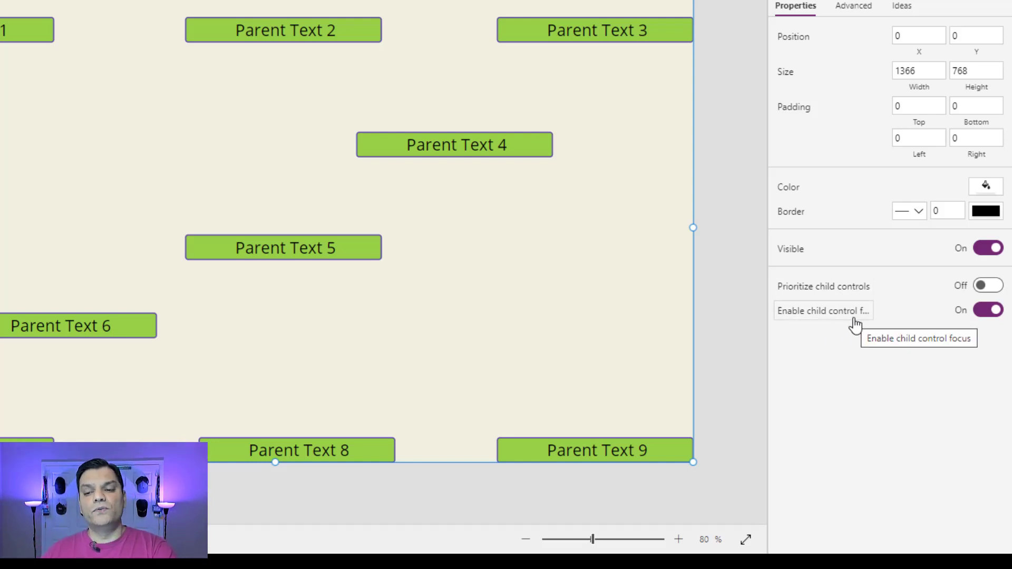
left_click(988, 285)
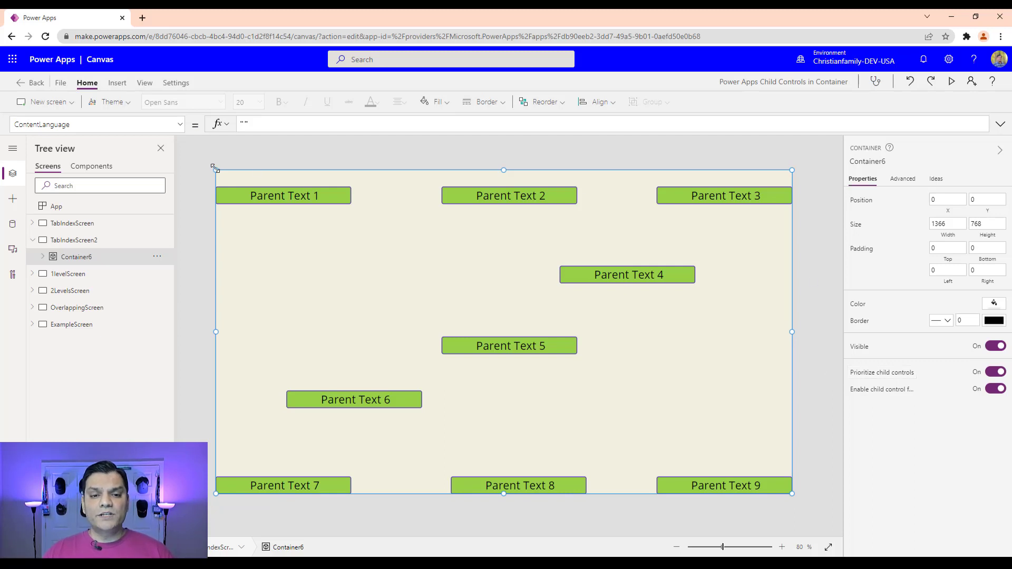
Shrink Container6 from two opposite corners to about 897 by 513, positioned at about X 228, Y 160.
left_click_drag(215, 168, 311, 236)
left_click_drag(791, 493, 690, 453)
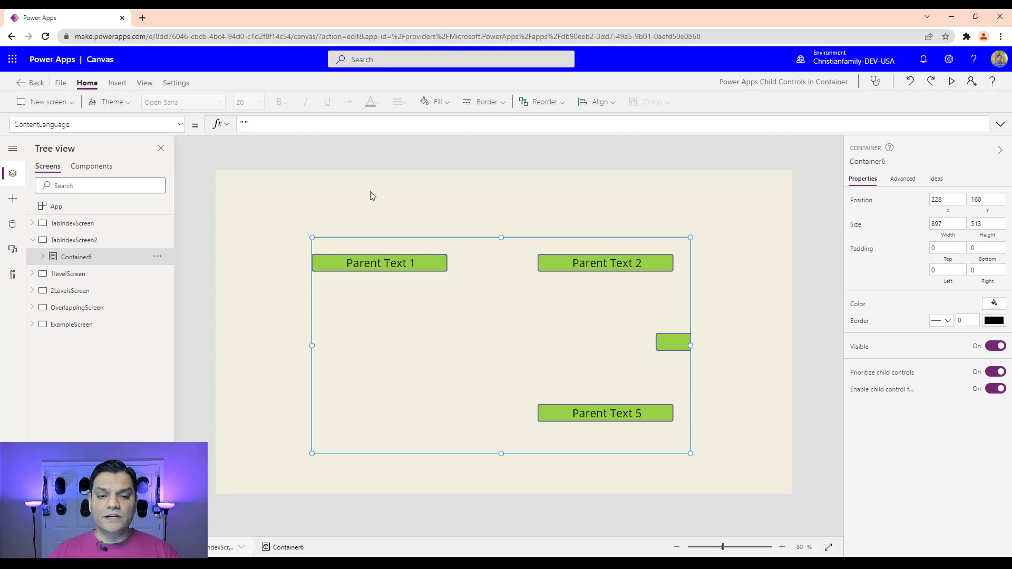
left_click(245, 200)
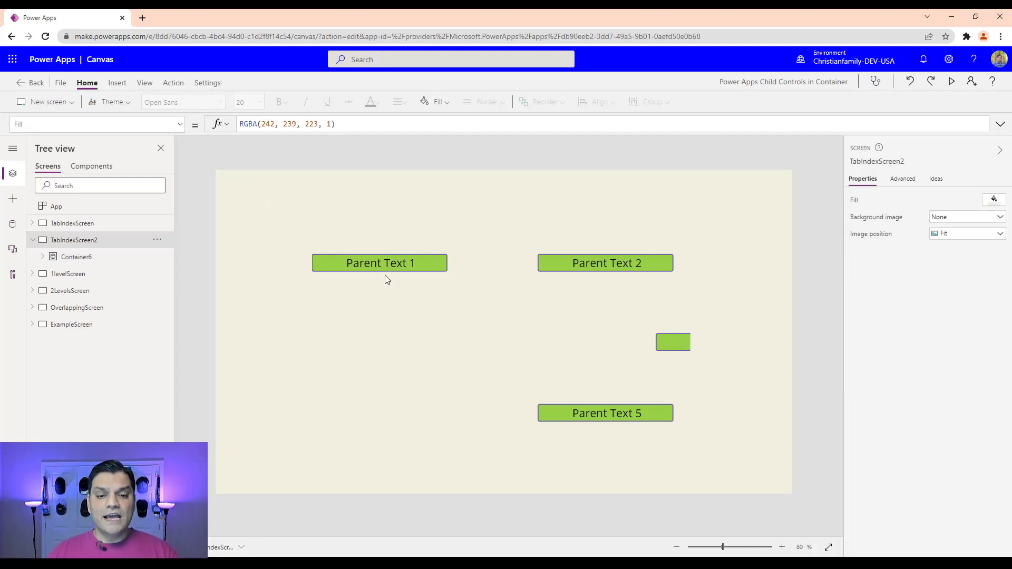
left_click(470, 332)
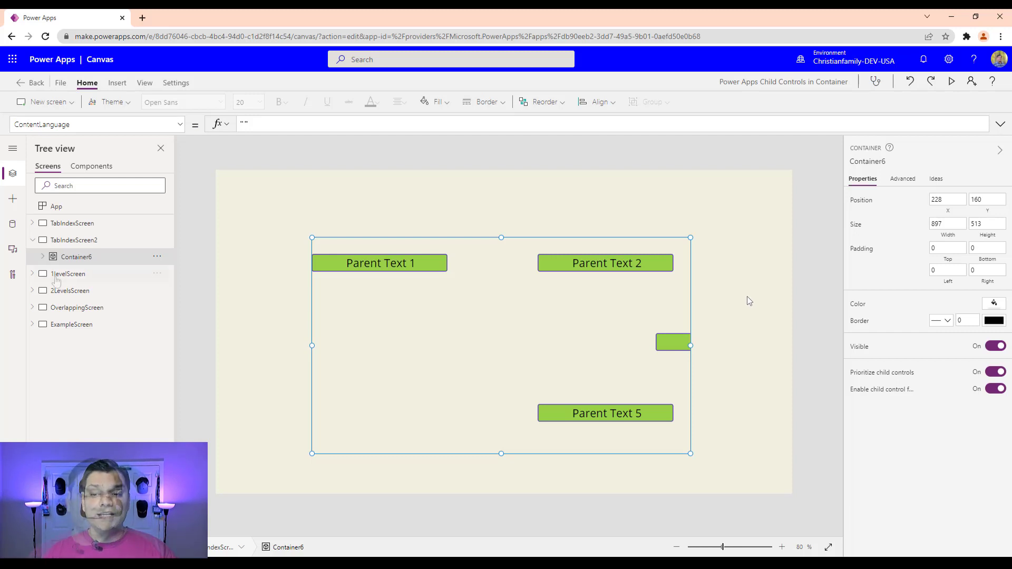
Open 1levelScreen, expand its controls, and examine the Parent Text 1 input and the child control settings of Container2.
left_click(63, 274)
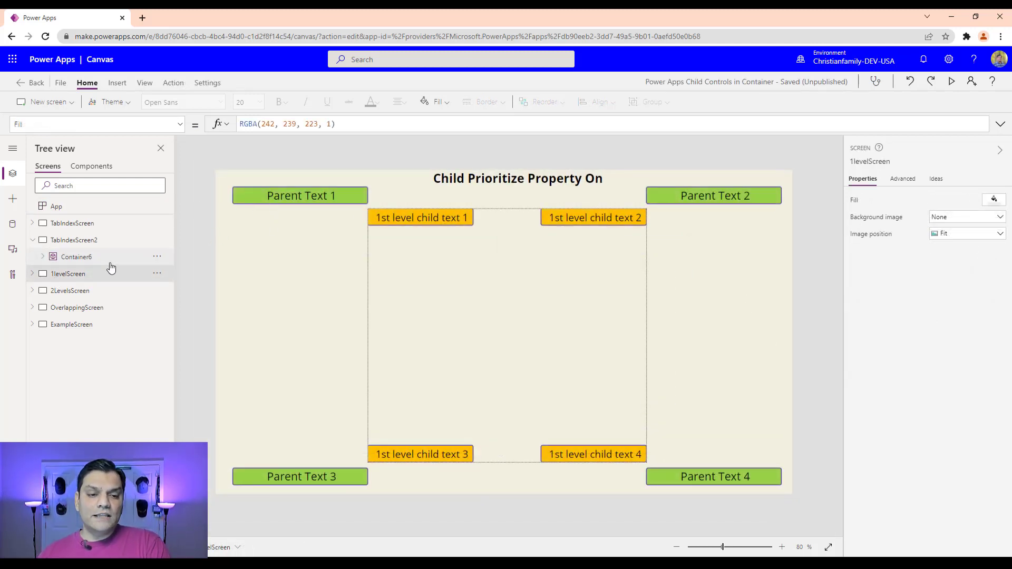
left_click(33, 273)
left_click(255, 191)
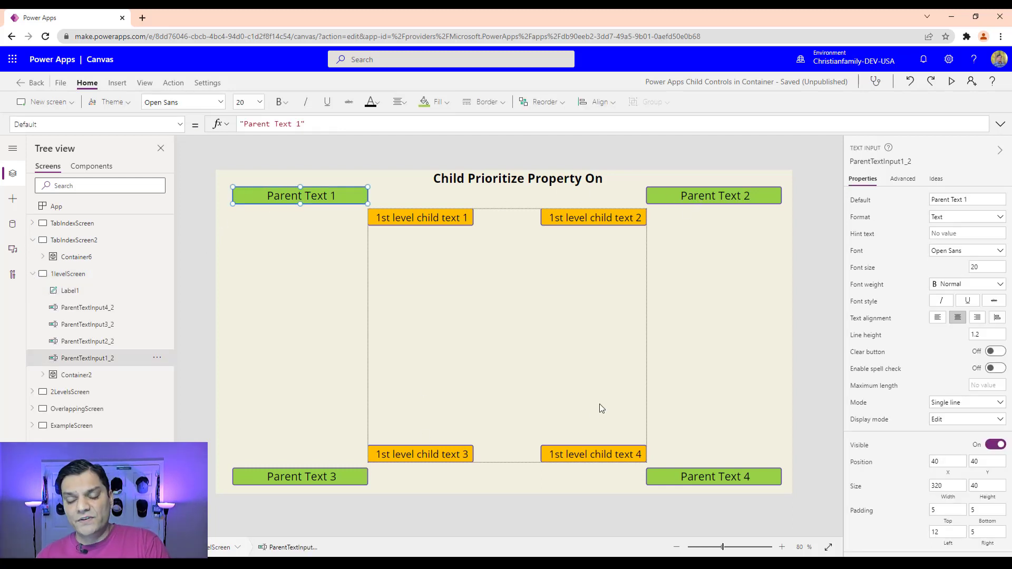
left_click(559, 321)
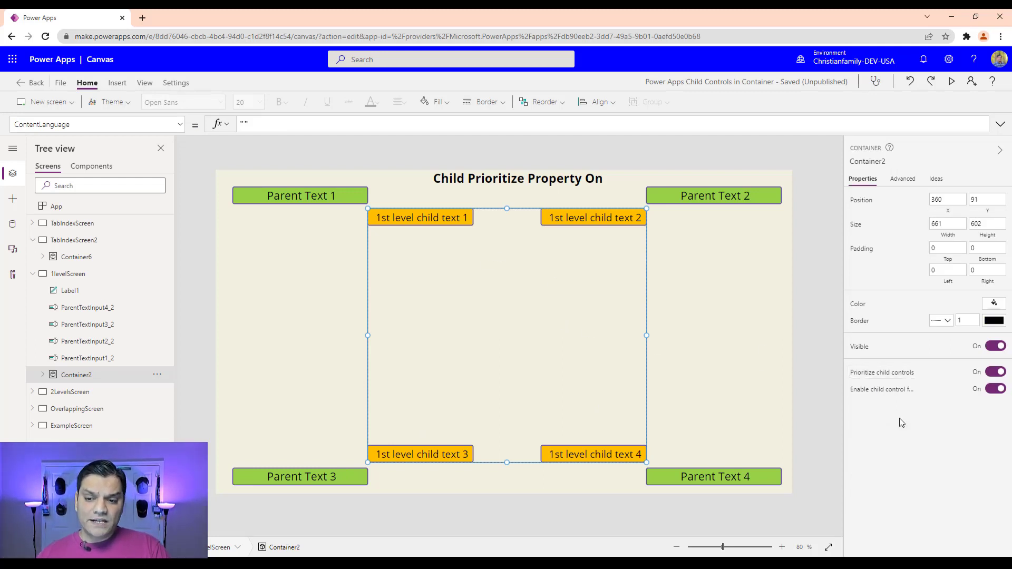
Examine the parent-level controls of 1levelScreen, including the heading label and the TabIndex of the Parent Text 4 input.
left_click(74, 312)
left_click(73, 328)
left_click(108, 294)
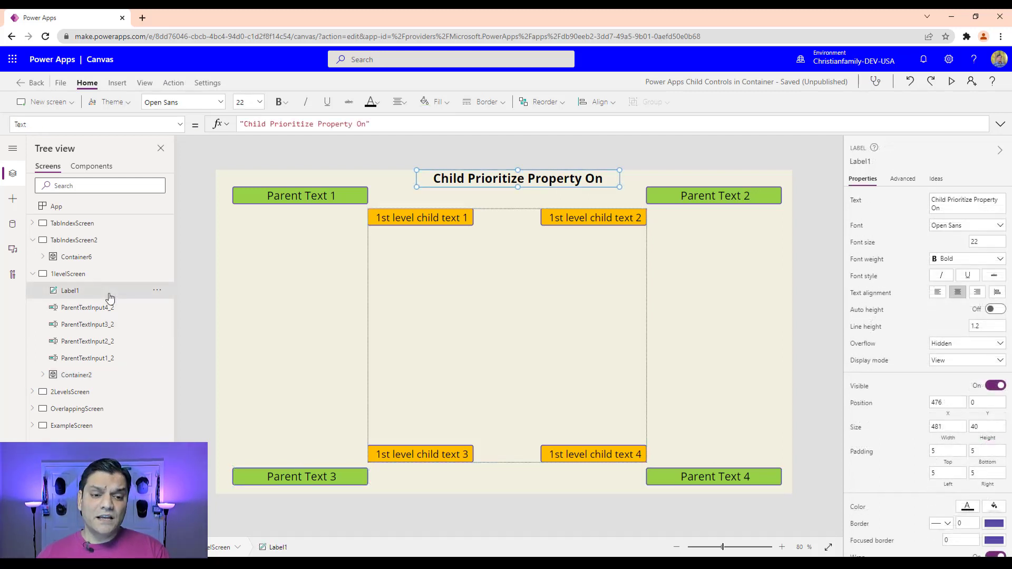
left_click(99, 308)
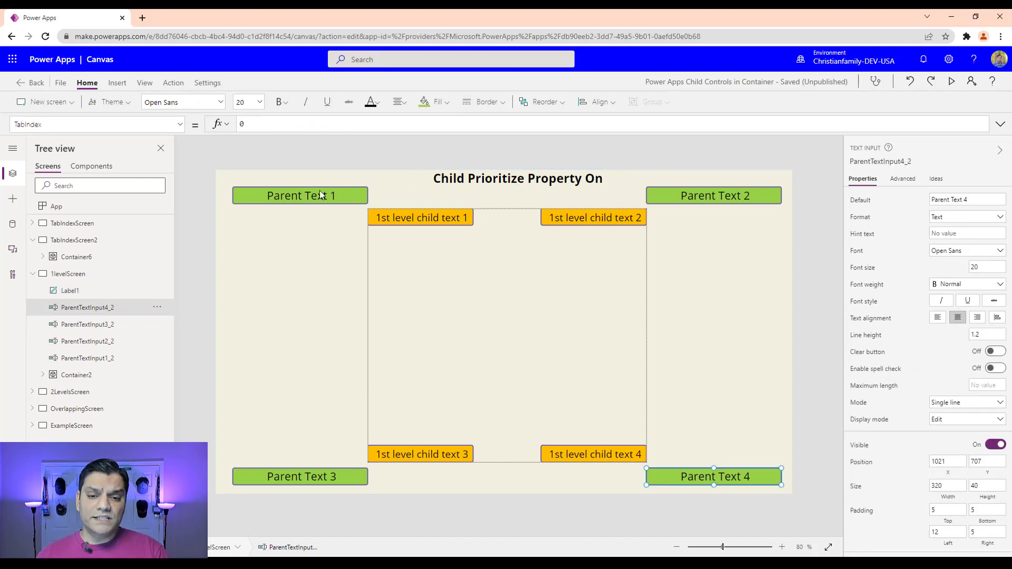
left_click(272, 486)
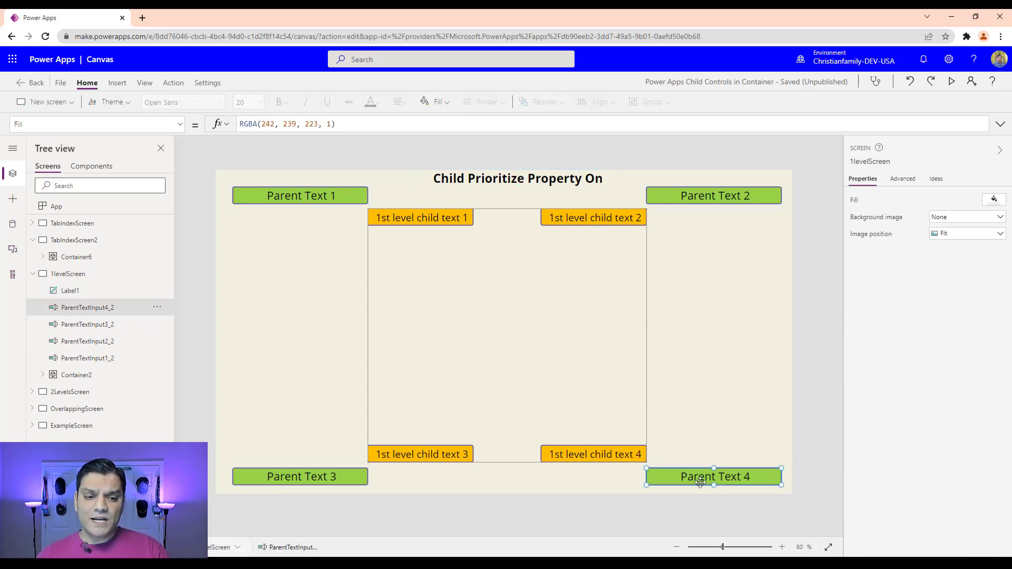
left_click(700, 482)
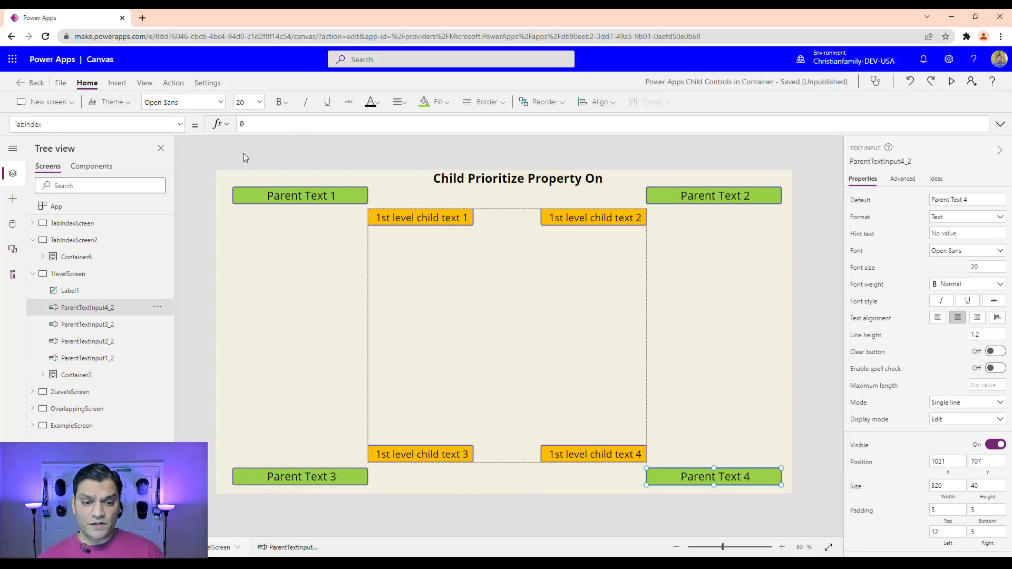
Preview 1levelScreen and tab from Parent Text 1 through every input to Parent Text 4 to check the focus order.
left_click(951, 82)
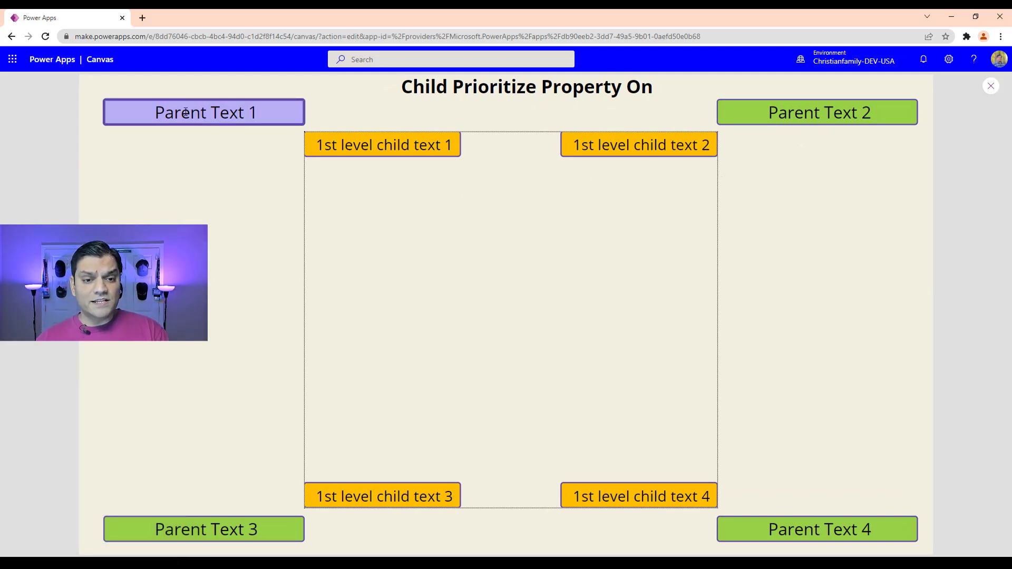
key("Tab")
key("Tab")
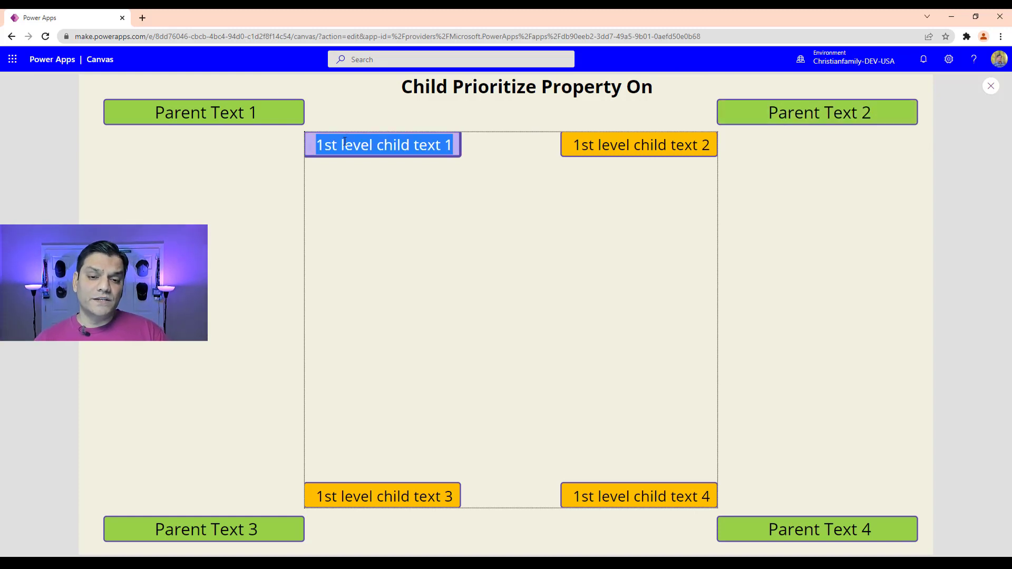
key("Tab")
key("Tab")
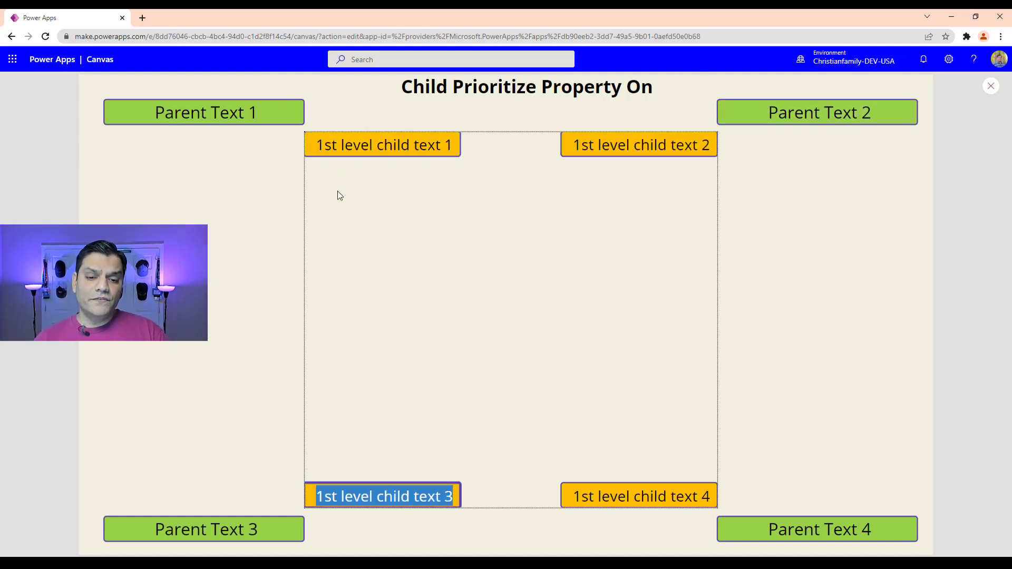
key("Tab")
key("Tab")
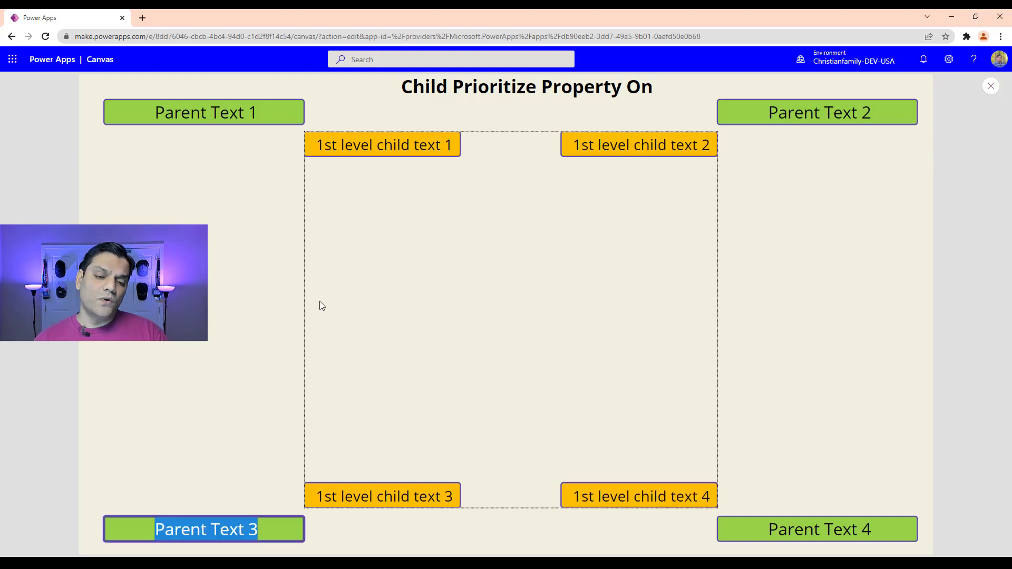
key("Tab")
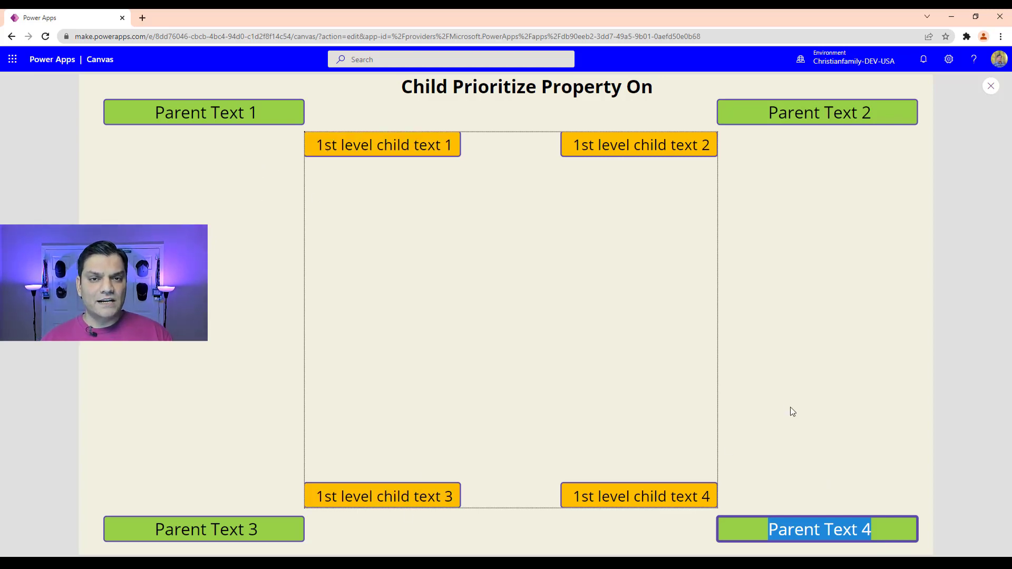
left_click(991, 85)
Move the Parent Text 3 and Parent Text 4 inputs up together to about Y 505, beside Container2.
left_click(321, 474)
left_click(677, 477, "shift")
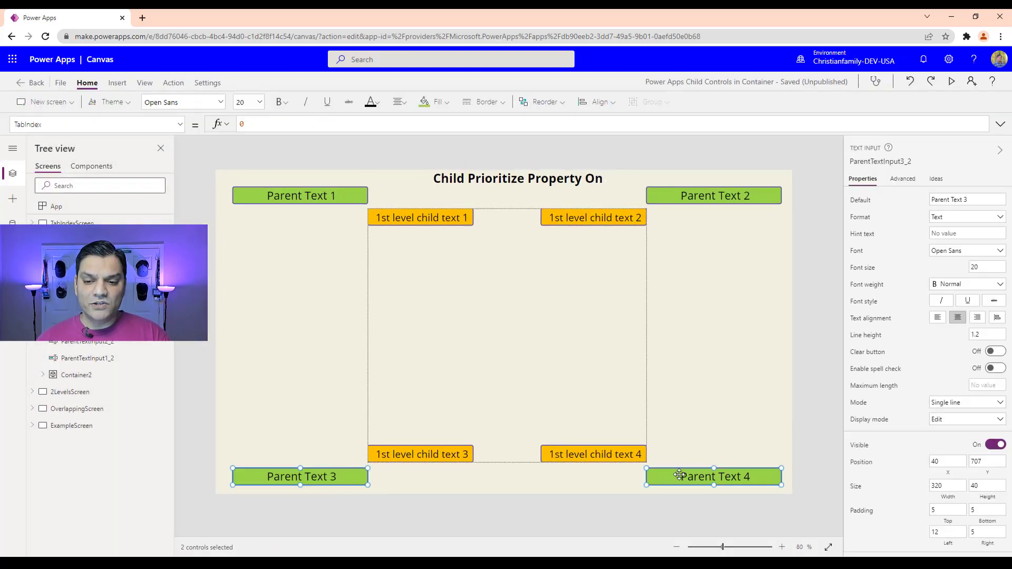
left_click_drag(690, 473, 690, 387)
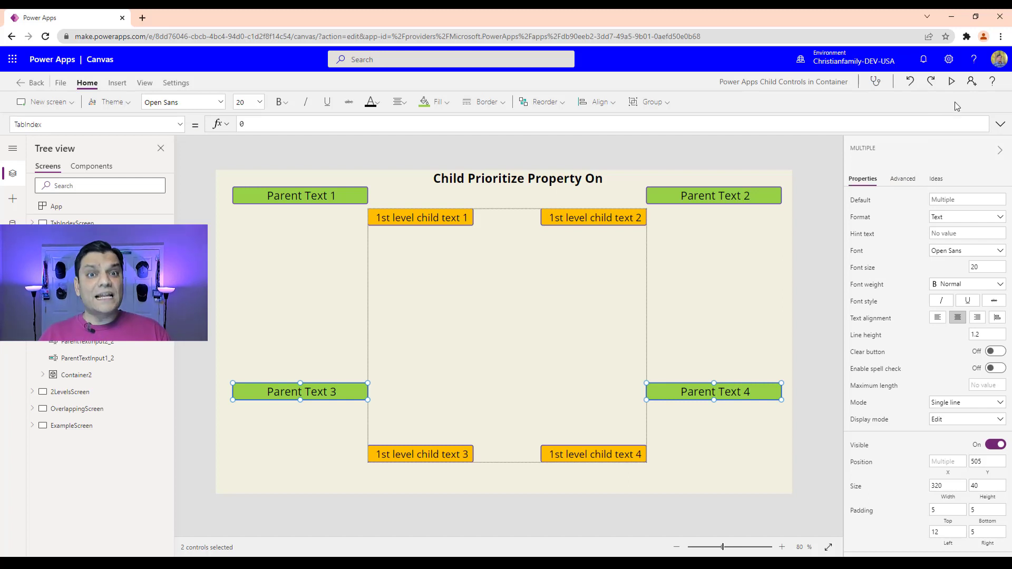
Check Container2's Prioritize child controls setting, and preview the tab order from Parent Text 1 to Parent Text 4 with the new layout.
left_click(595, 365)
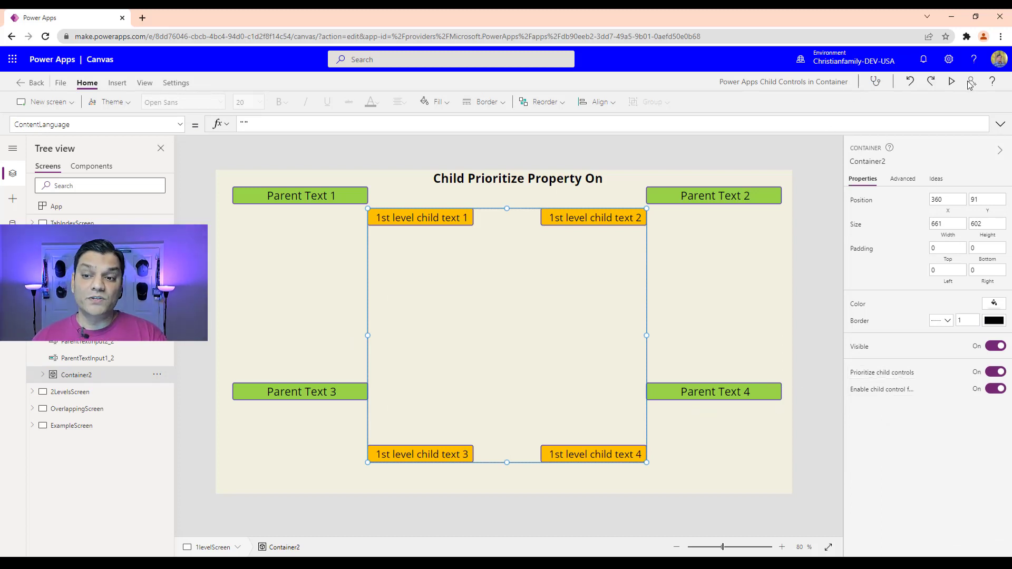
left_click(951, 82)
left_click(172, 108)
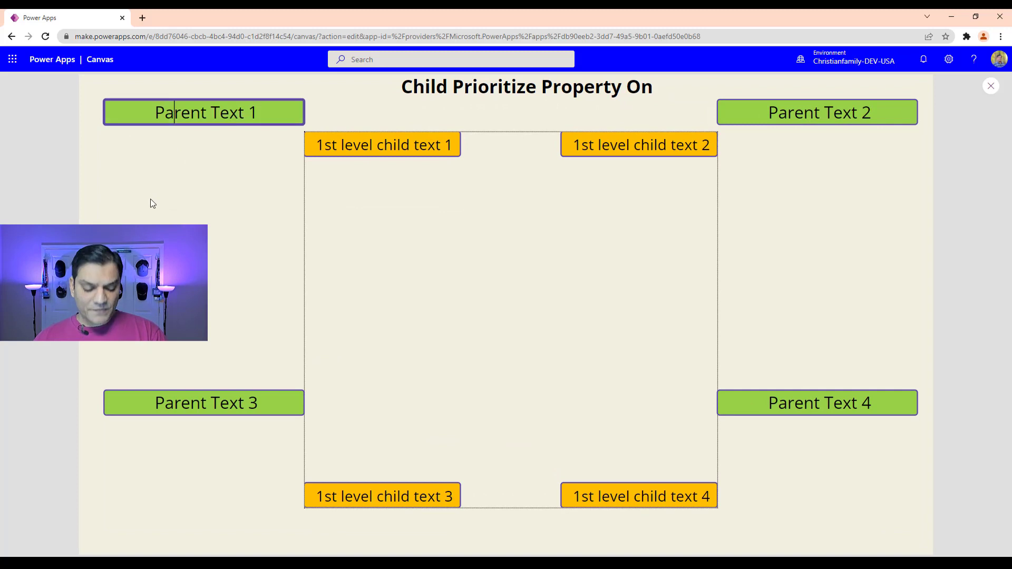
key("Tab")
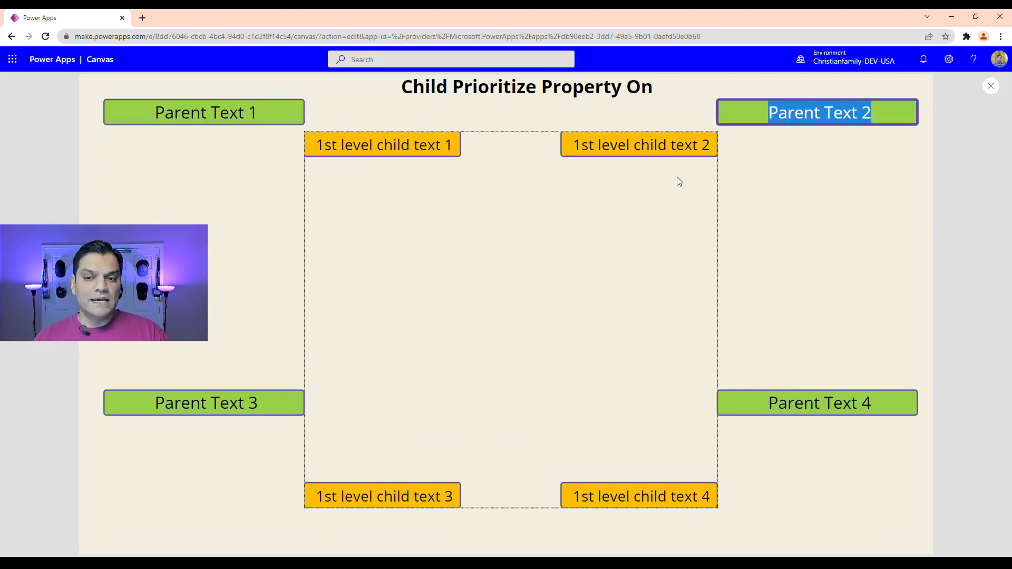
key("Tab")
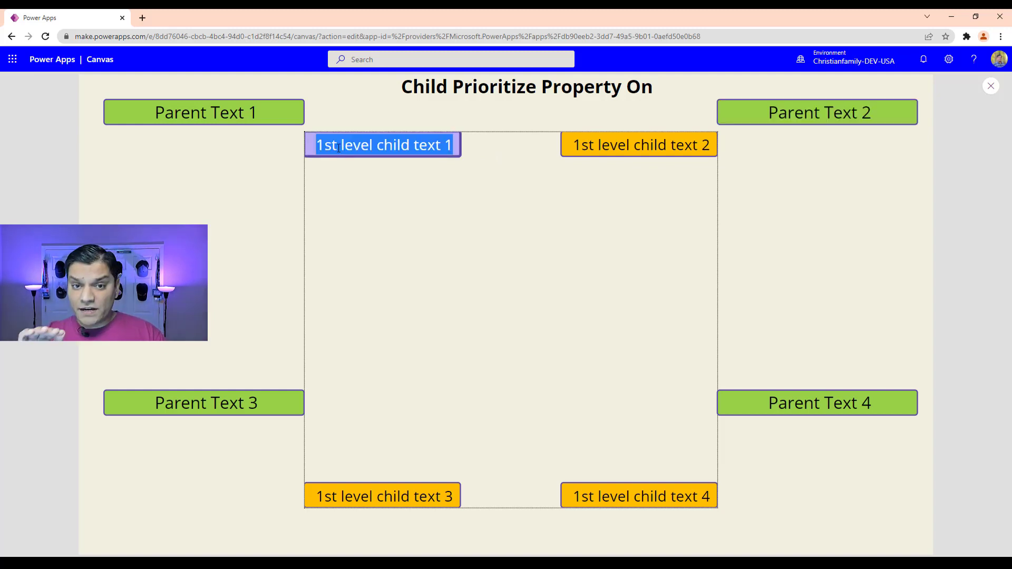
key("Tab")
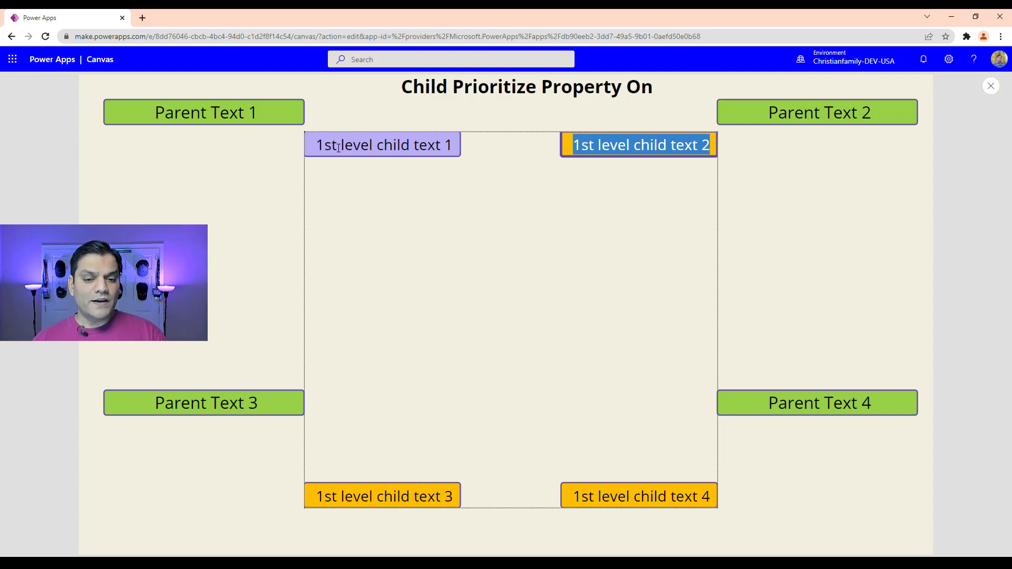
key("Tab")
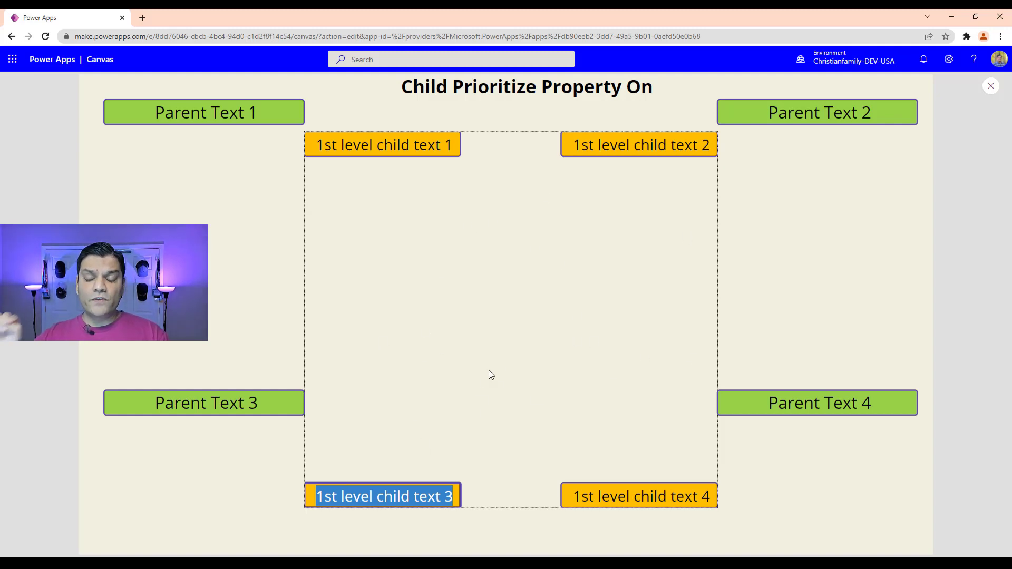
key("Tab")
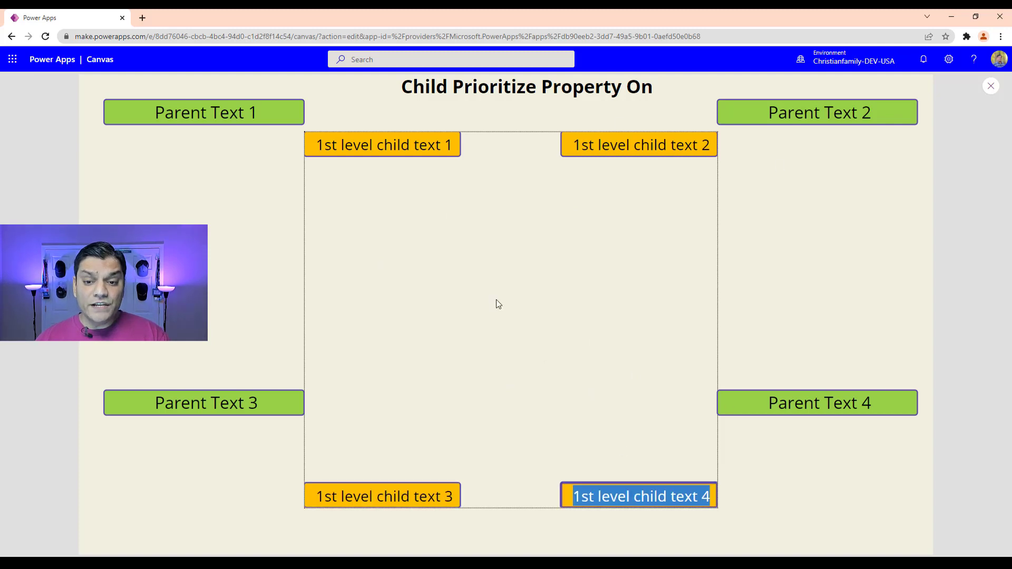
key("Tab")
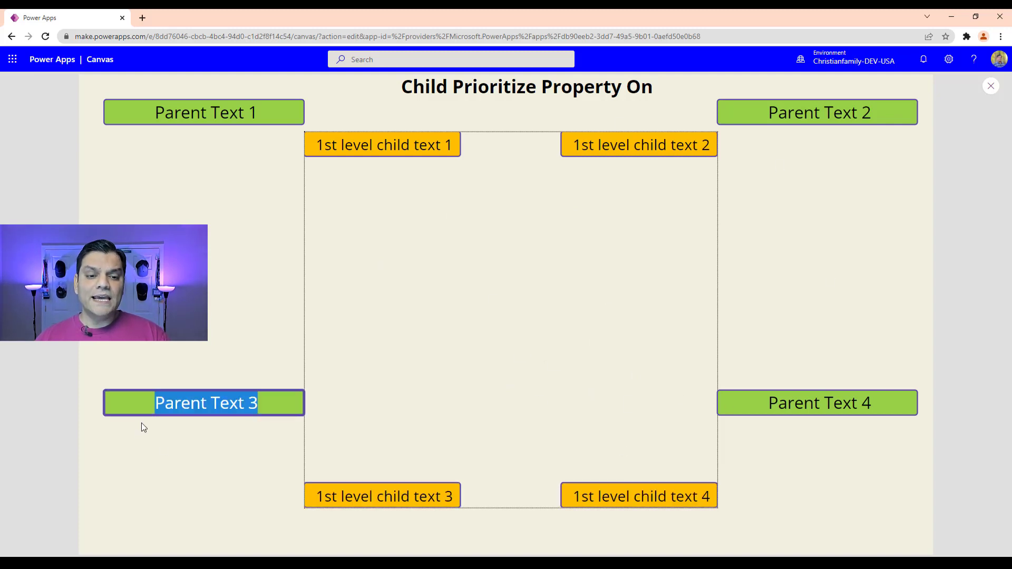
key("Tab")
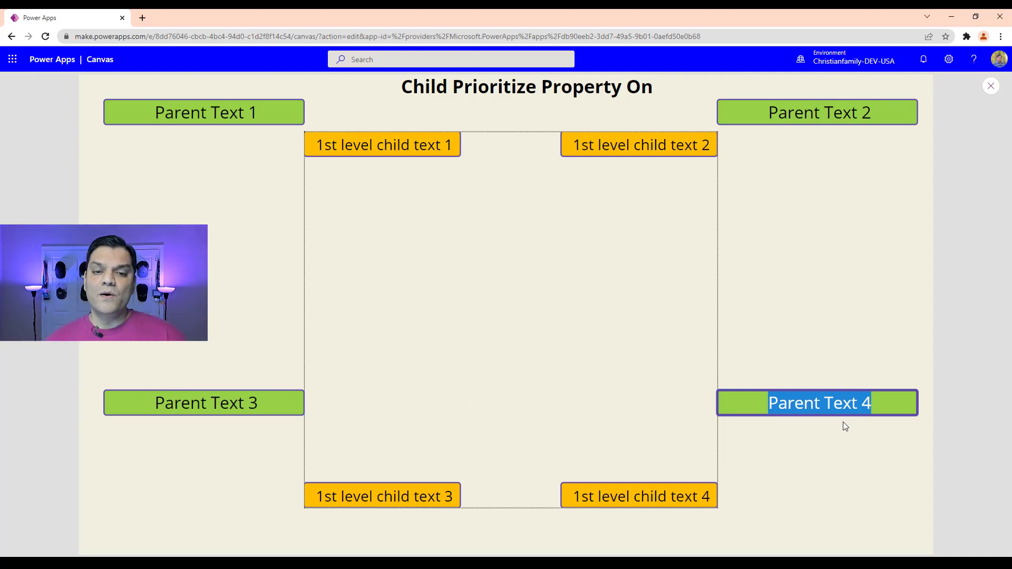
left_click(991, 86)
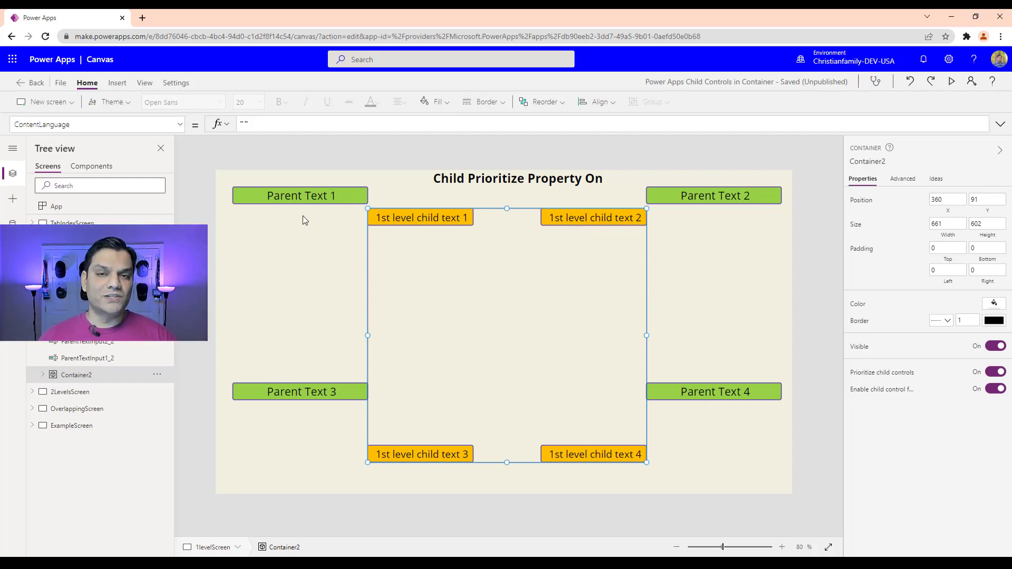
Preview 1levelScreen once more and repeat the full keyboard tab sequence from Parent Text 1 to Parent Text 4.
left_click(951, 81)
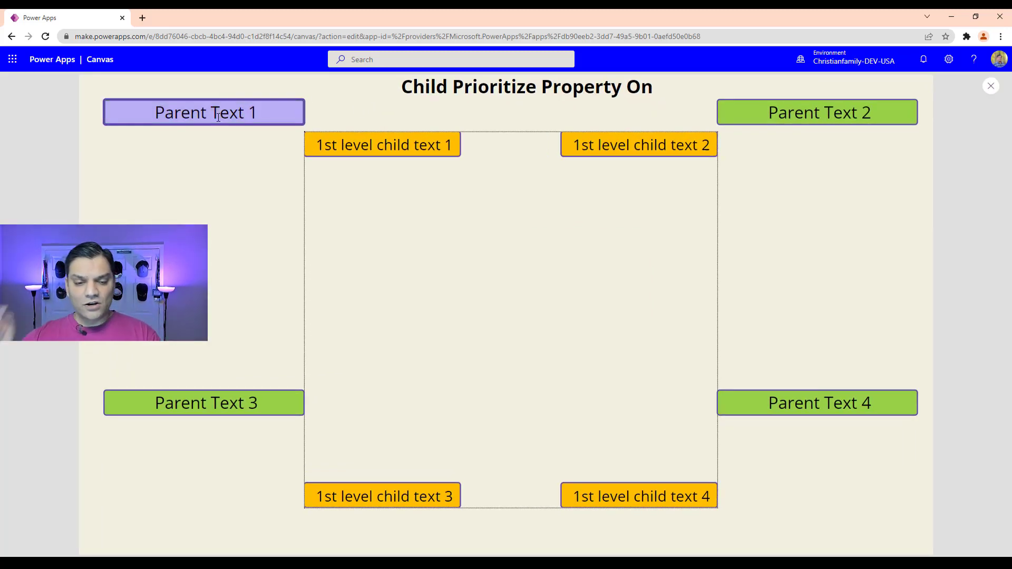
key("Tab")
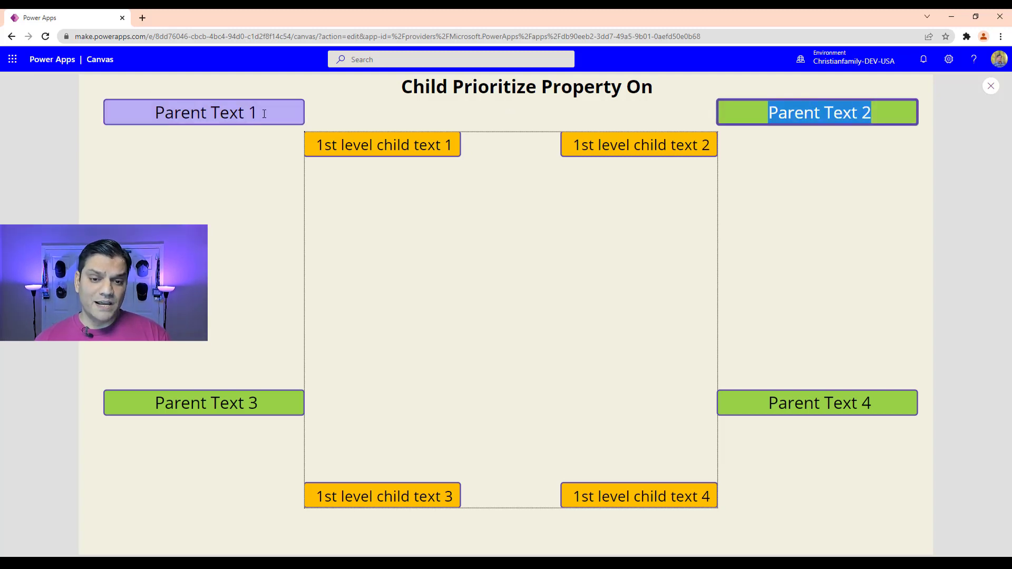
key("Tab")
key("Tab")
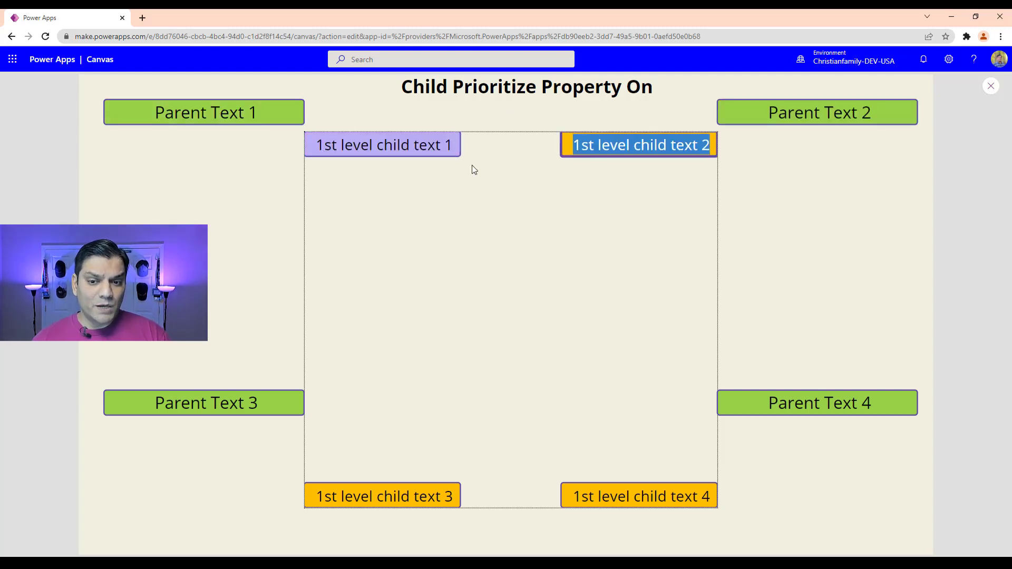
key("Tab")
key("Tab")
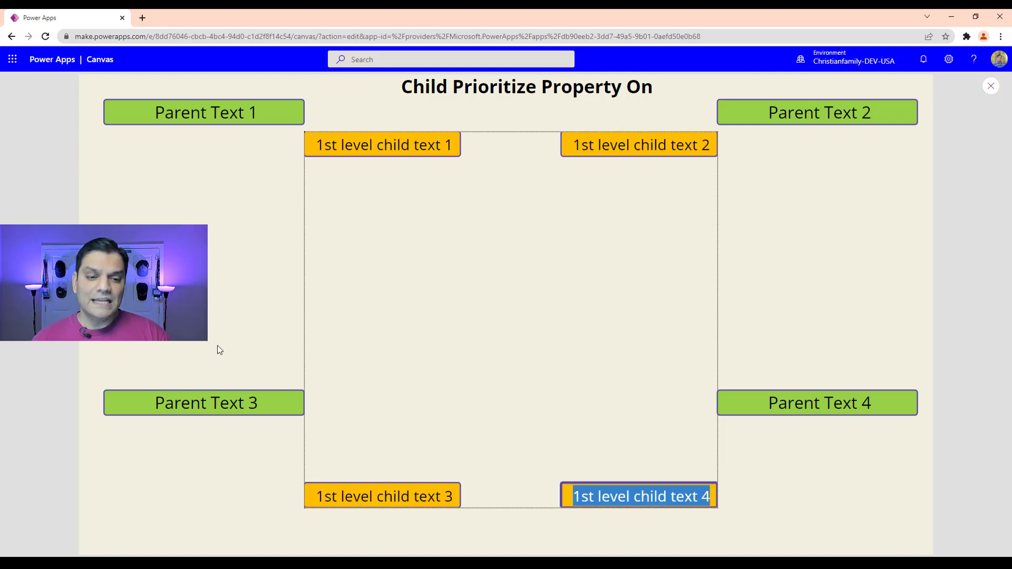
key("Tab")
key("Tab")
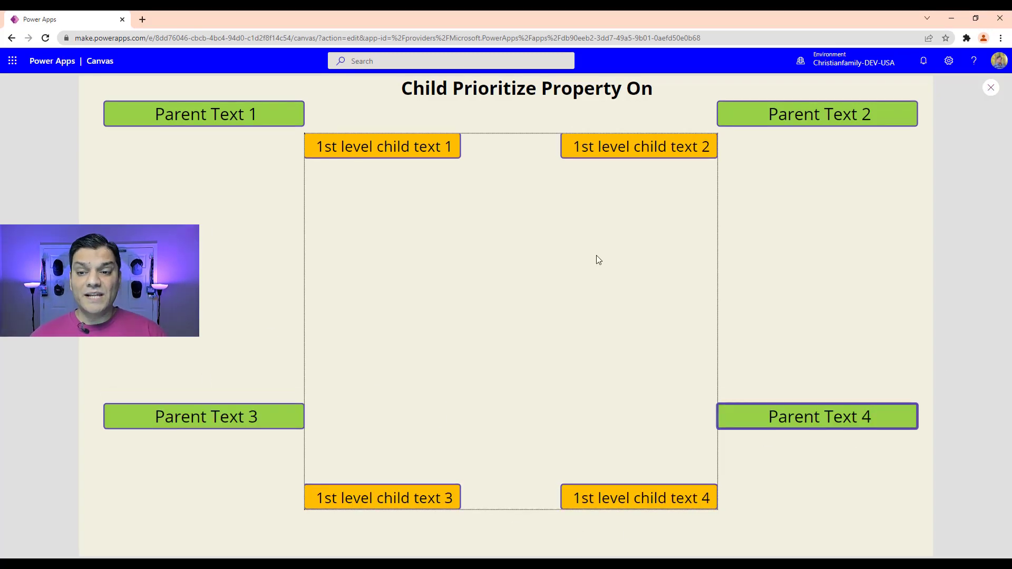
left_click(991, 88)
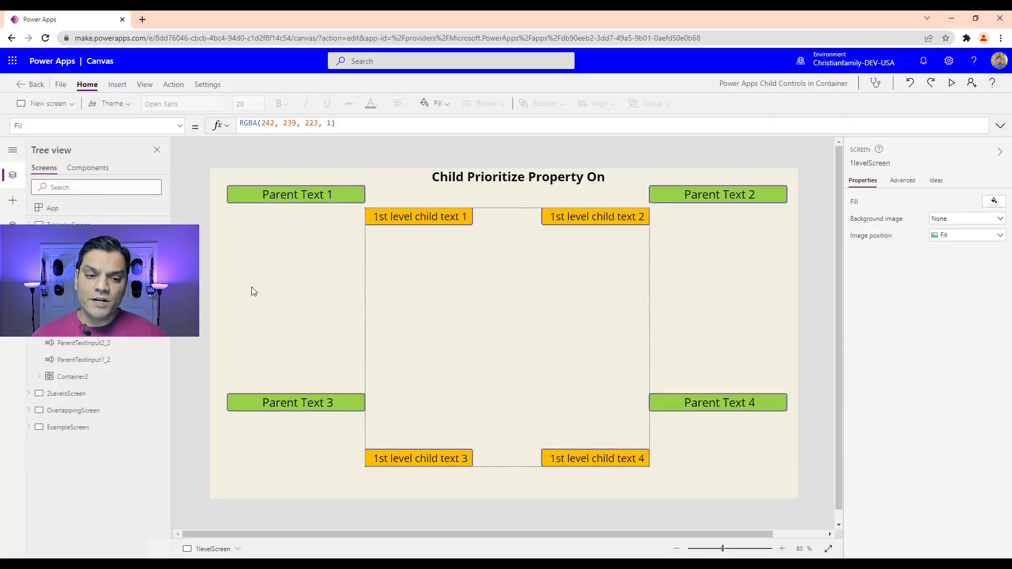
Open 2LevelsScreen, collapse 1levelScreen in the hierarchy, and expand the controls of 2LevelsScreen and MSMainContainer.
left_click(74, 394)
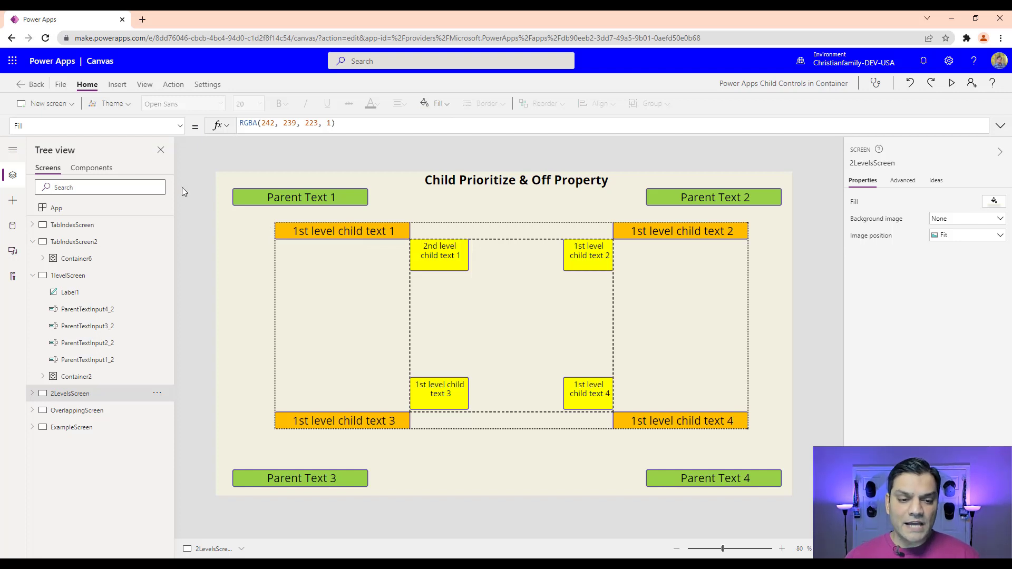
left_click(32, 275)
left_click(32, 293)
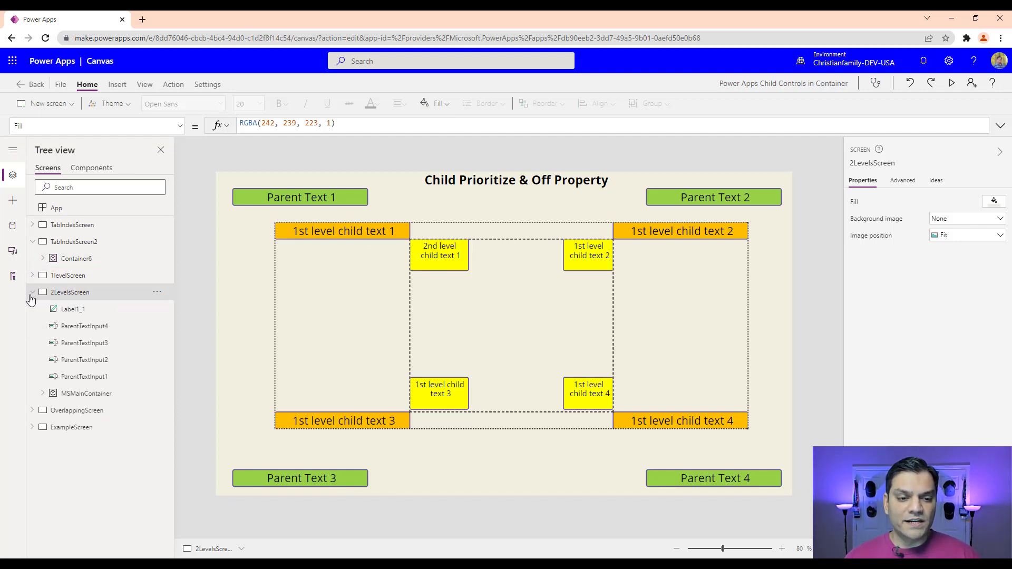
left_click(43, 393)
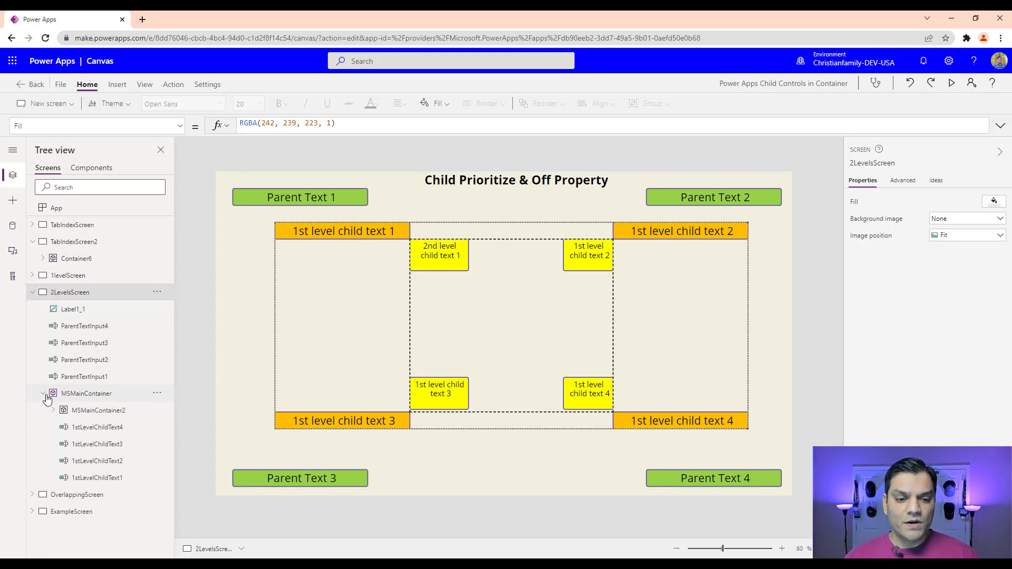
Examine Parent Text 1, 1st level child text 1, and the child control settings of MSMainContainer.
left_click(256, 204)
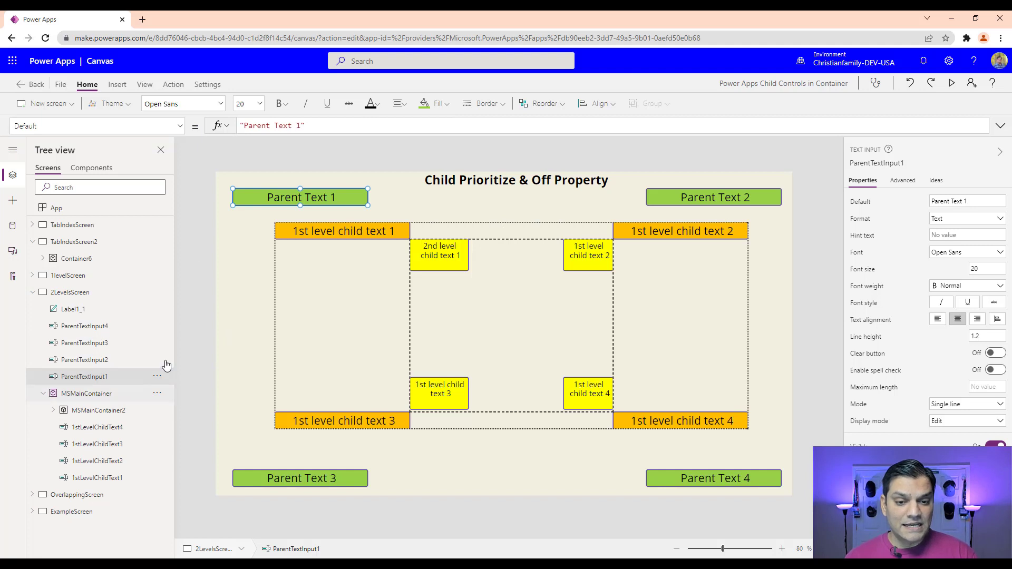
left_click(289, 236)
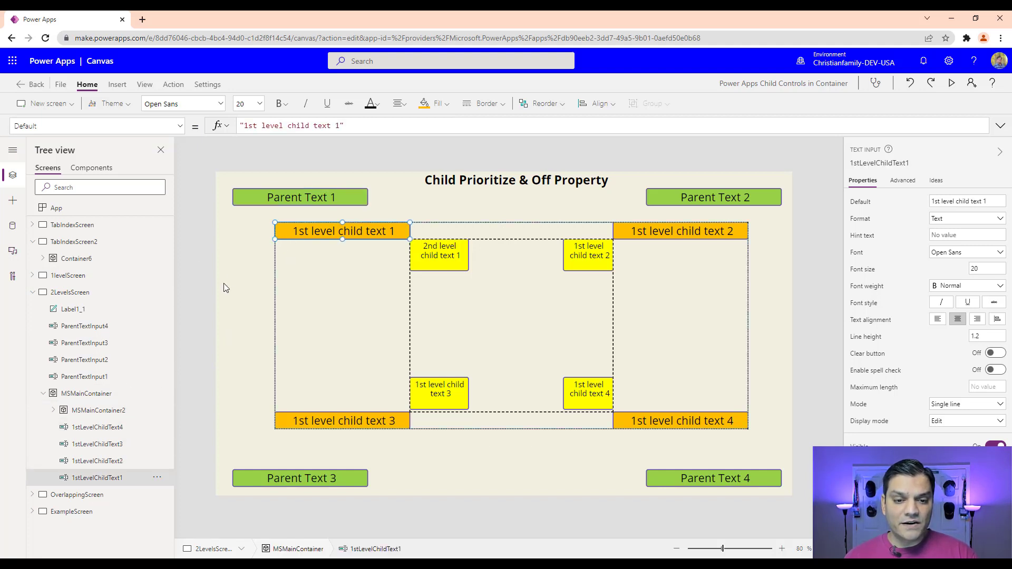
left_click(273, 263)
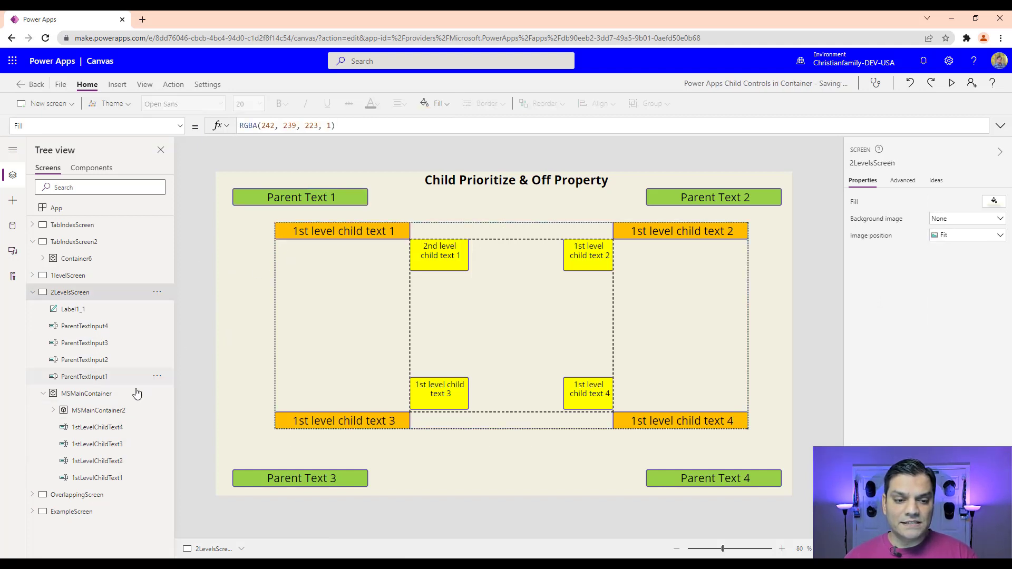
left_click(76, 397)
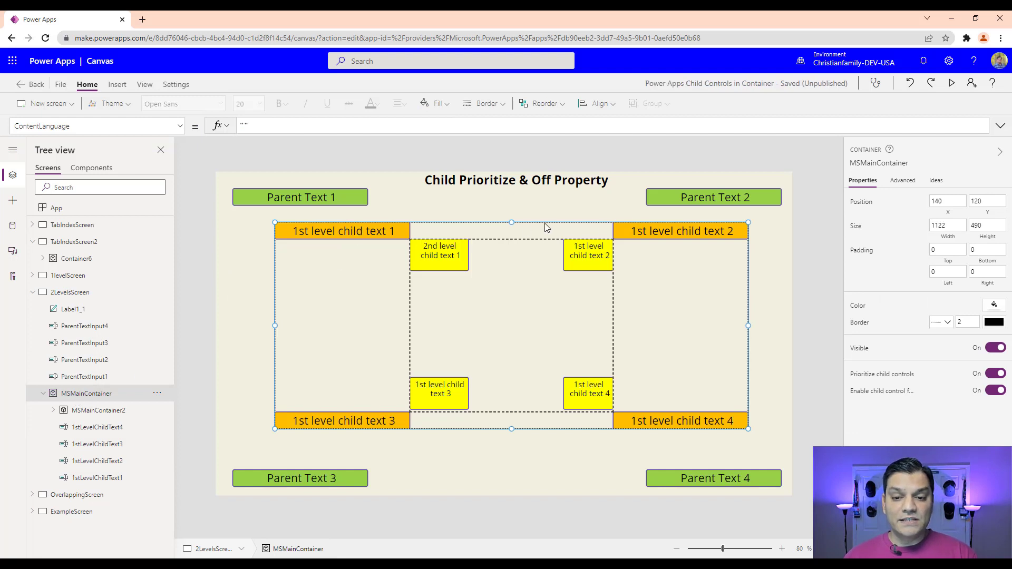
Expand the nested MSMainContainer2, compare its child control settings with MSMainContainer's, and select the Parent Text 1 input.
left_click(47, 415)
left_click(54, 410)
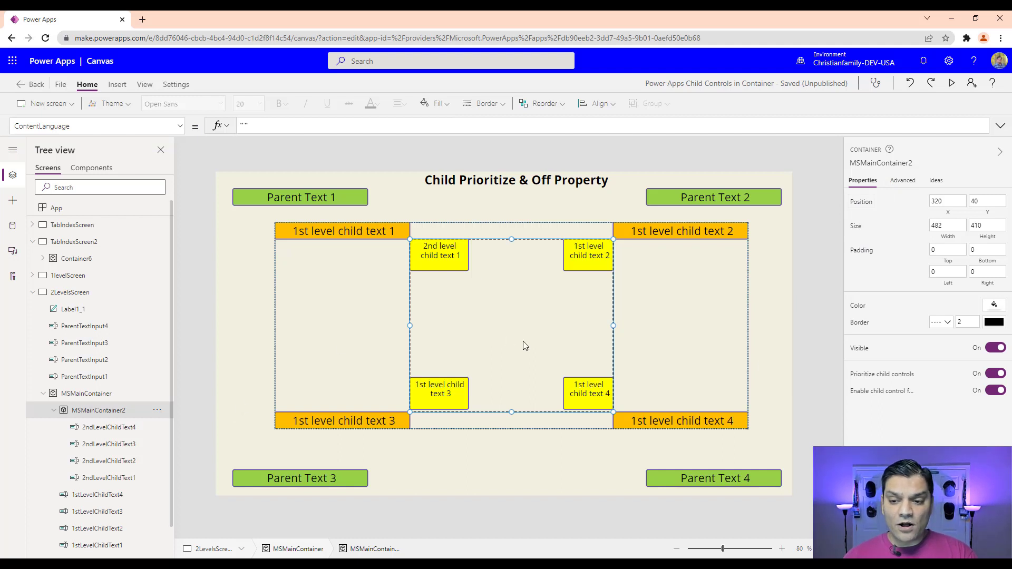
left_click(362, 352)
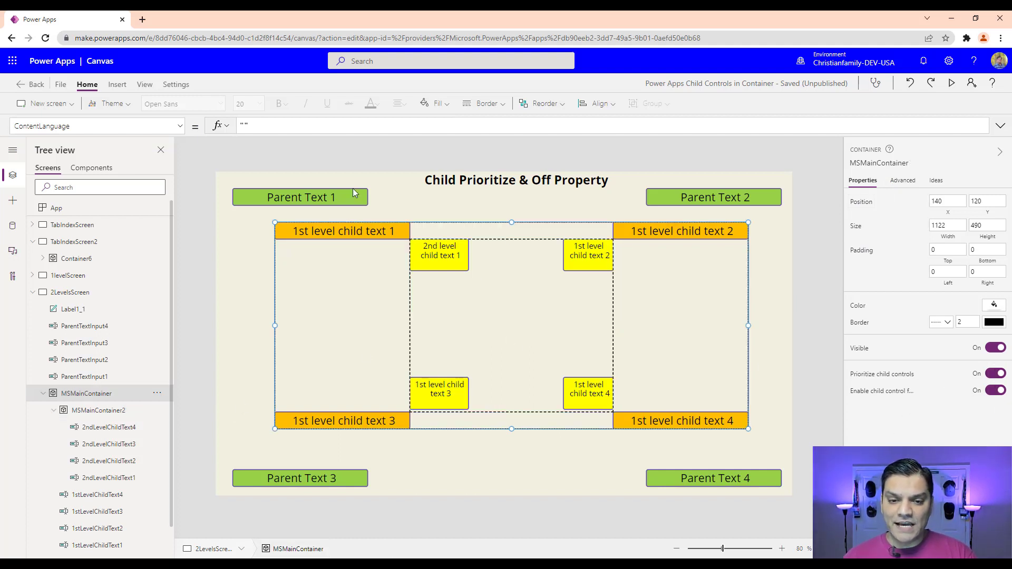
left_click(315, 199)
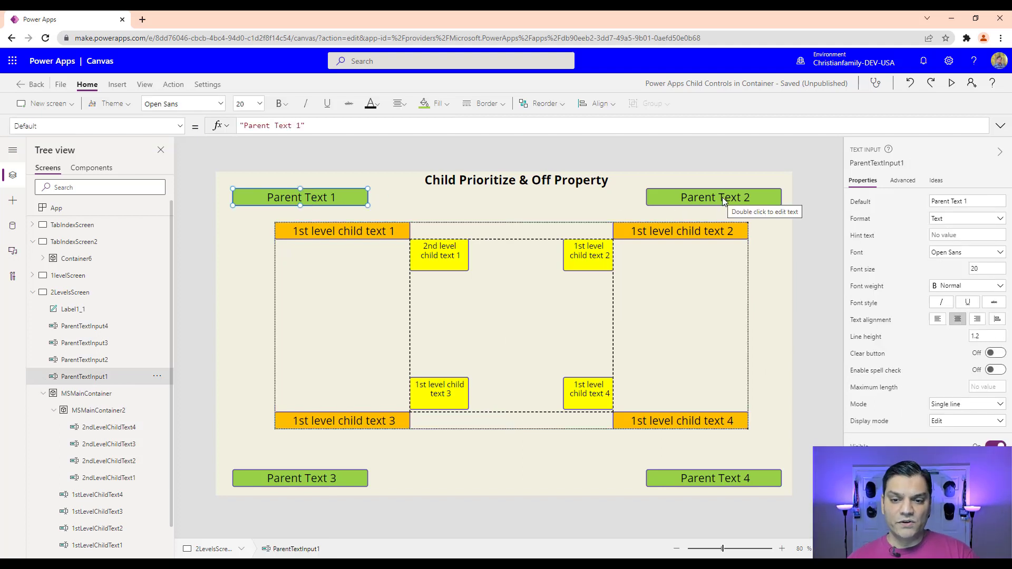
Preview 2LevelsScreen and step keyboard focus from Parent Text 1 through the upper orange child inputs to 2nd level child text 1.
left_click(952, 83)
left_click(234, 120)
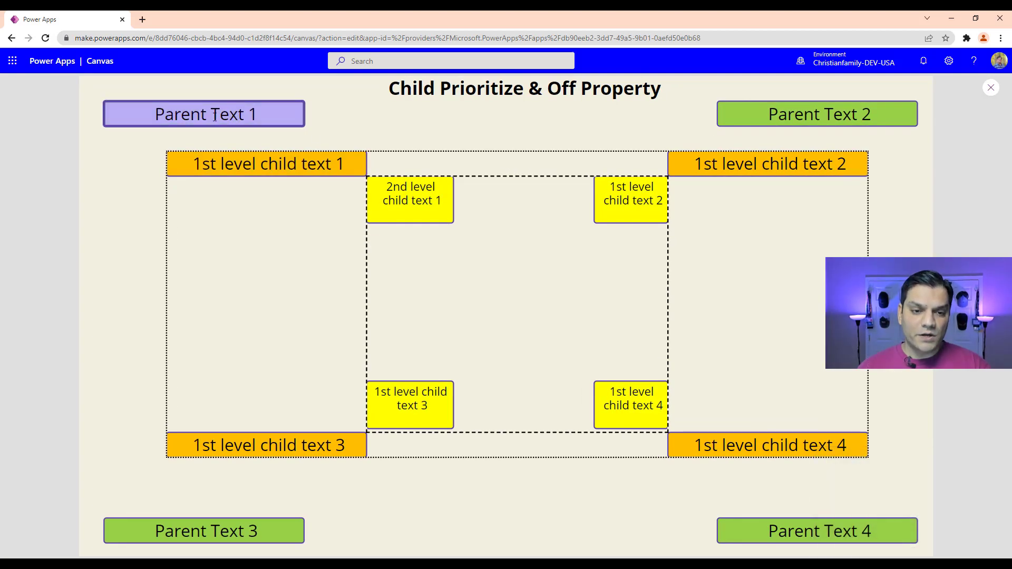
key("Tab")
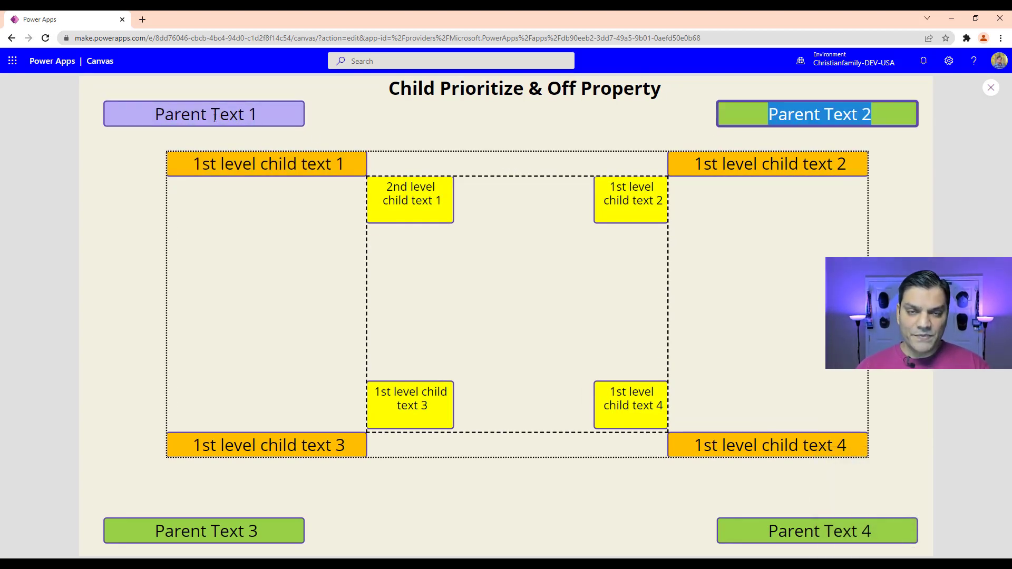
key("Tab")
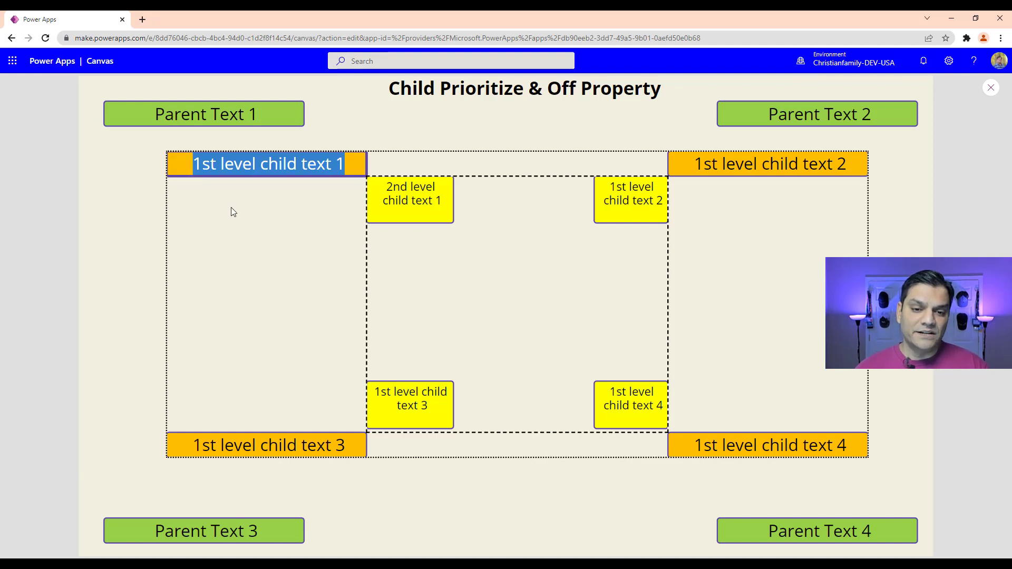
key("Tab")
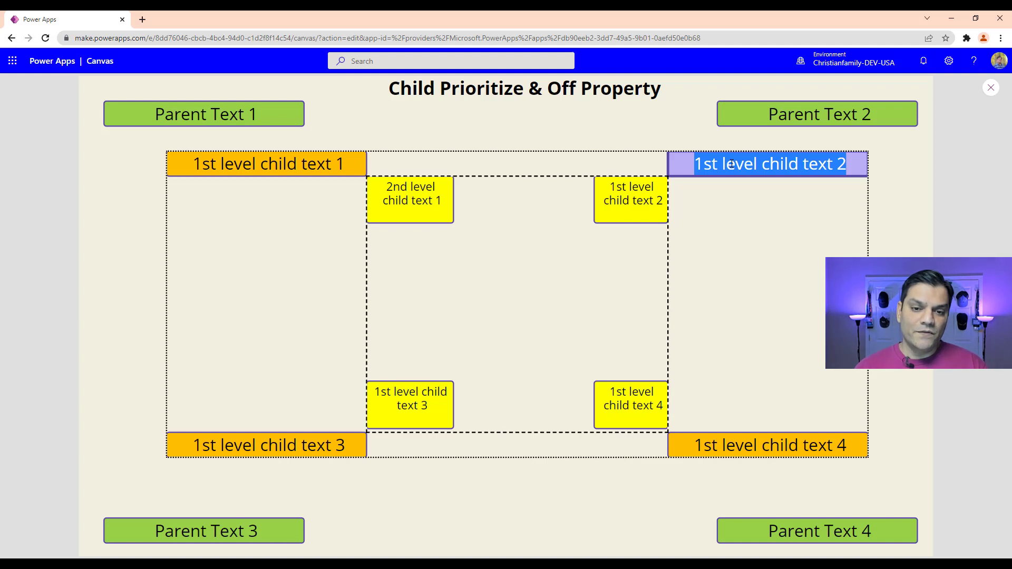
key("Tab")
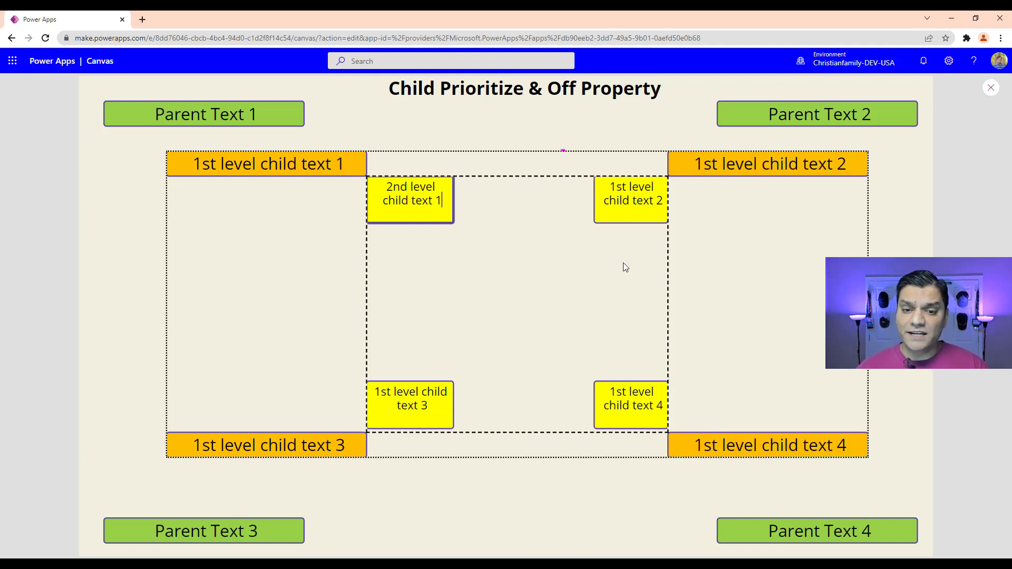
Continue the keyboard tab sequence from 2nd level child text 1 through the remaining child inputs to Parent Text 4, and close the preview.
left_click(427, 216)
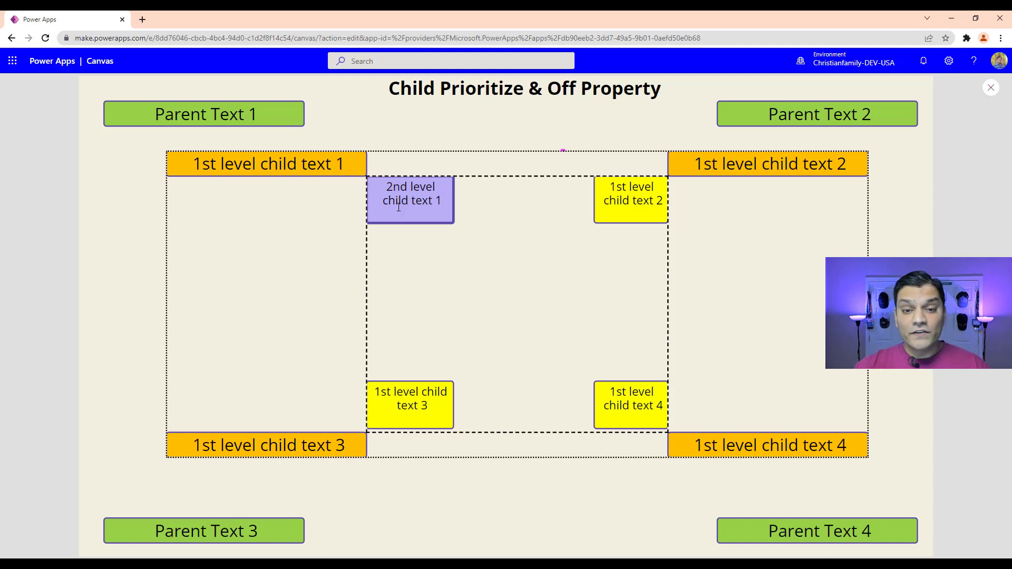
key("Tab")
key("Tab")
key("Tab")
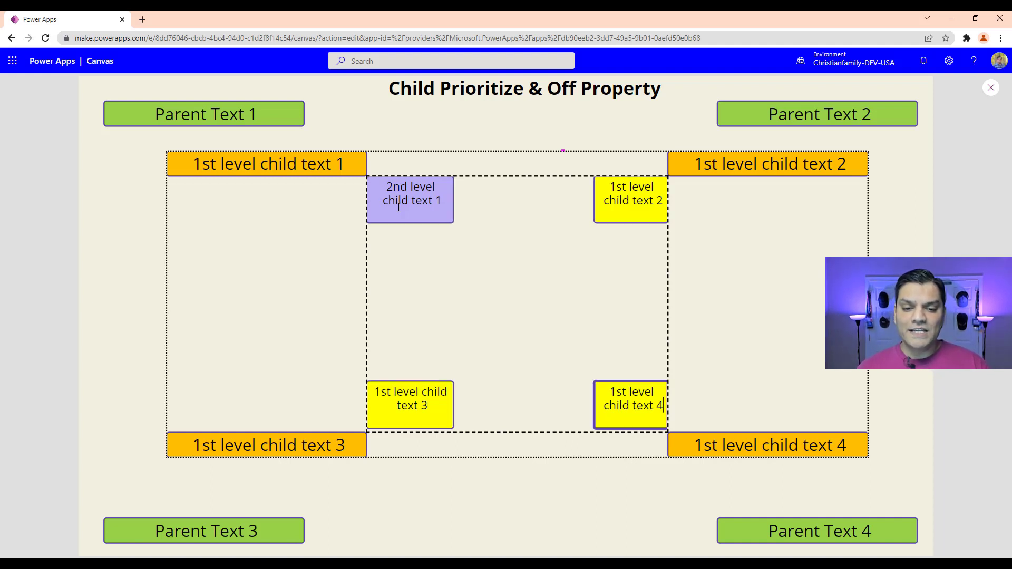
key("Tab")
key("Tab")
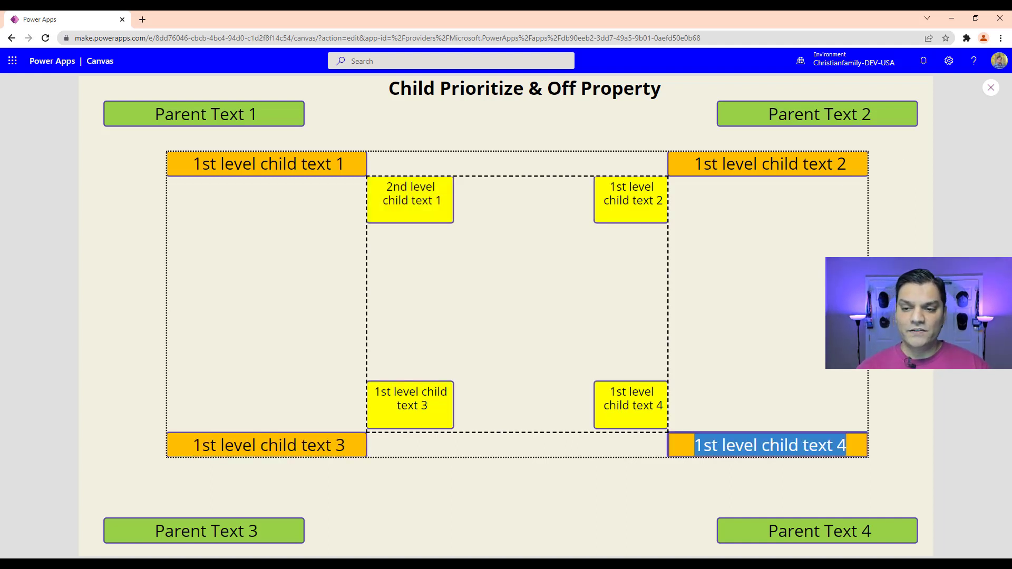
key("Tab")
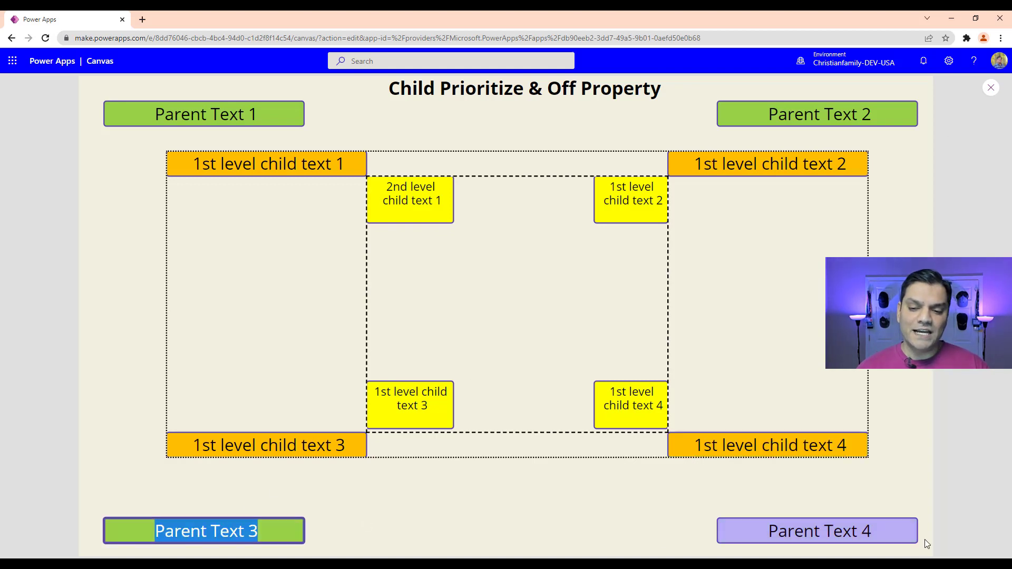
key("Tab")
left_click(991, 89)
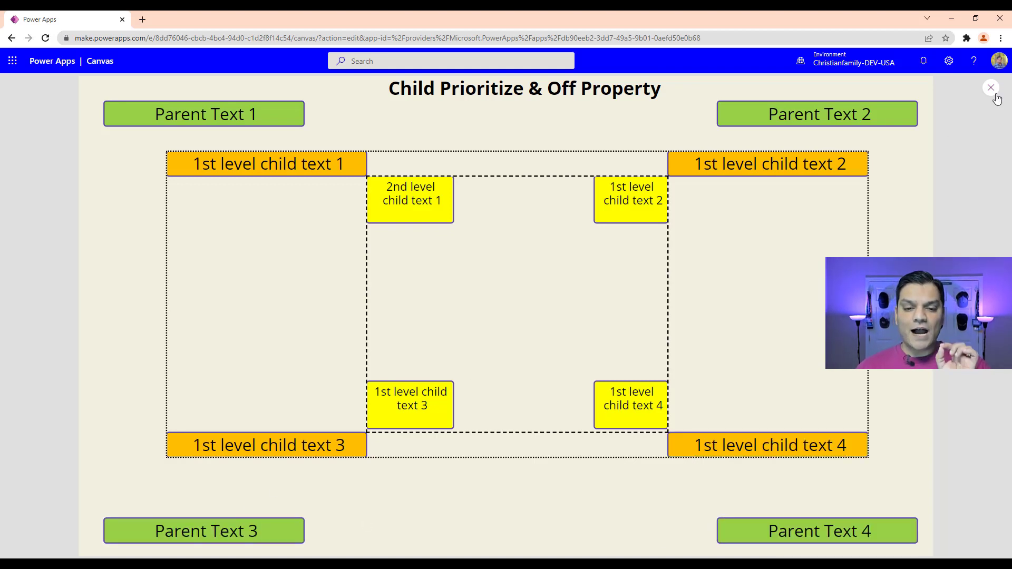
Move the orange 1st level child texts 3 and 4 up together to Y 275, and check both containers' child control settings.
left_click(353, 420)
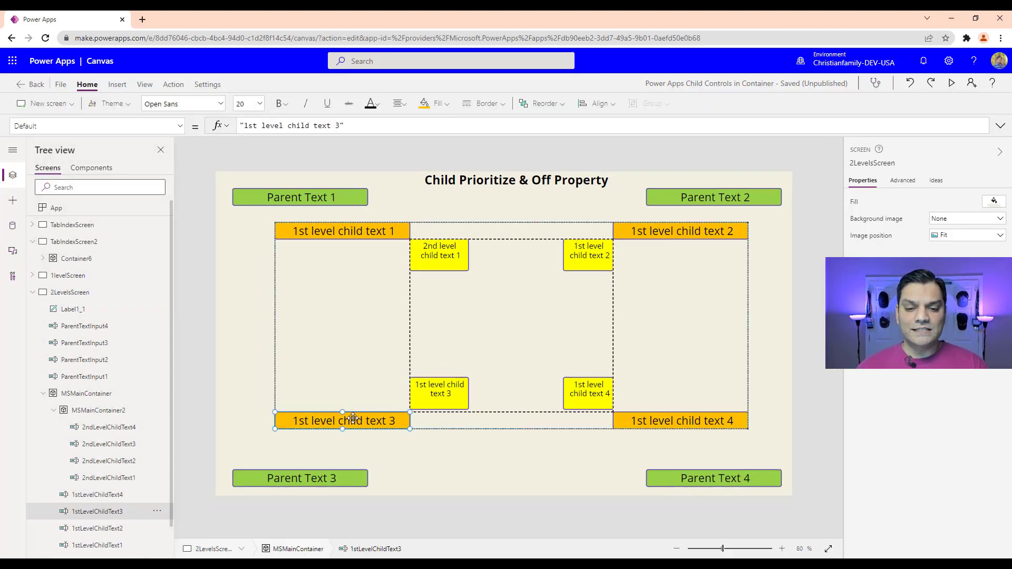
left_click(636, 426, "shift")
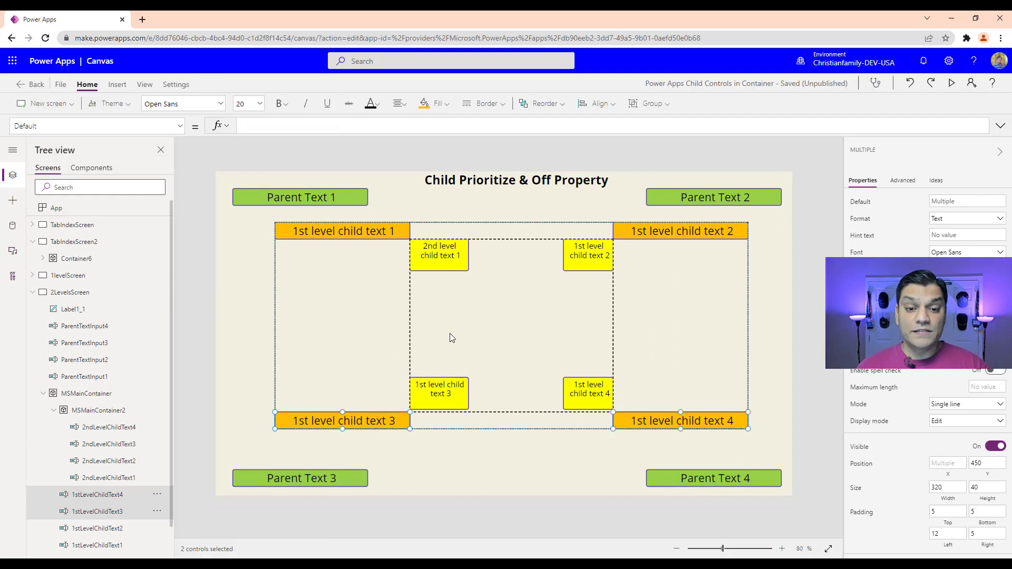
left_click_drag(647, 422, 644, 349)
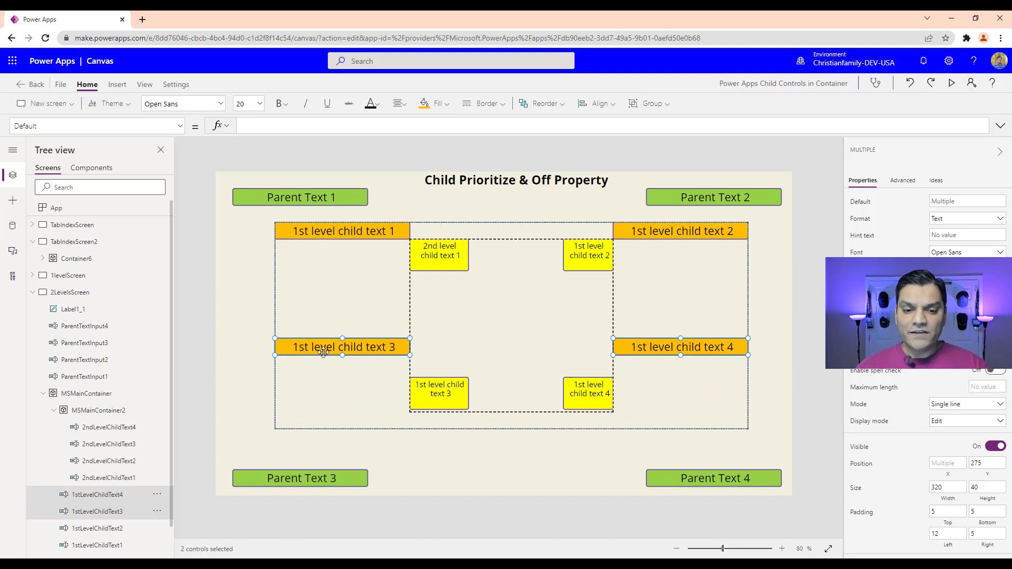
left_click(536, 286)
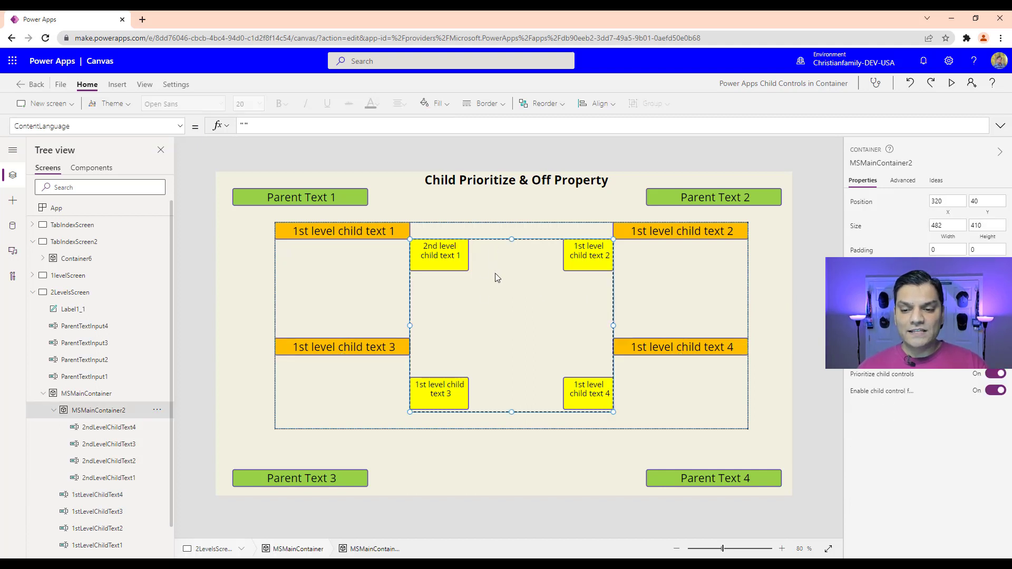
left_click(358, 308)
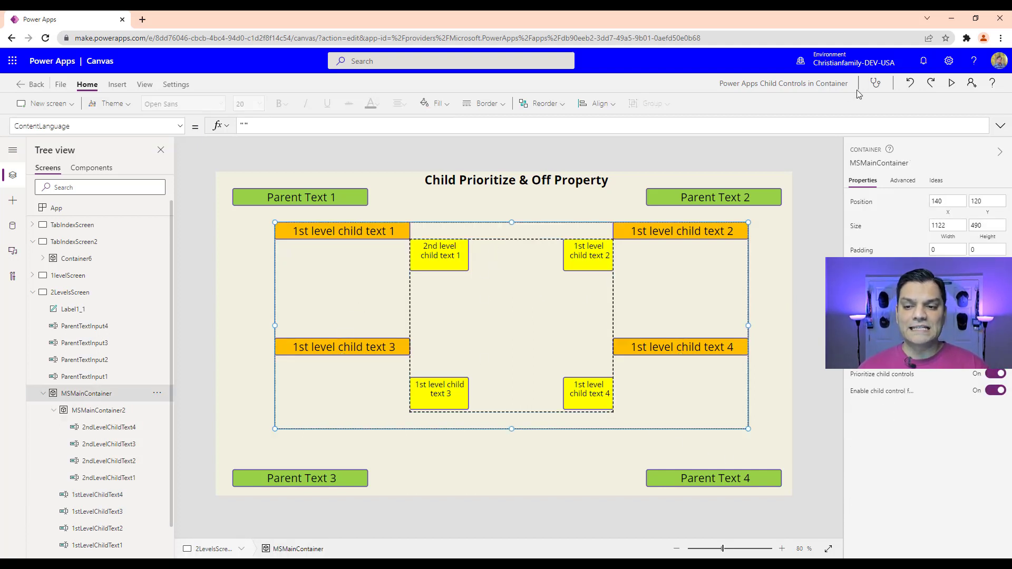
Preview the rearranged screen and test the tab order from Parent Text 1 up to 2nd level child text 1.
left_click(952, 83)
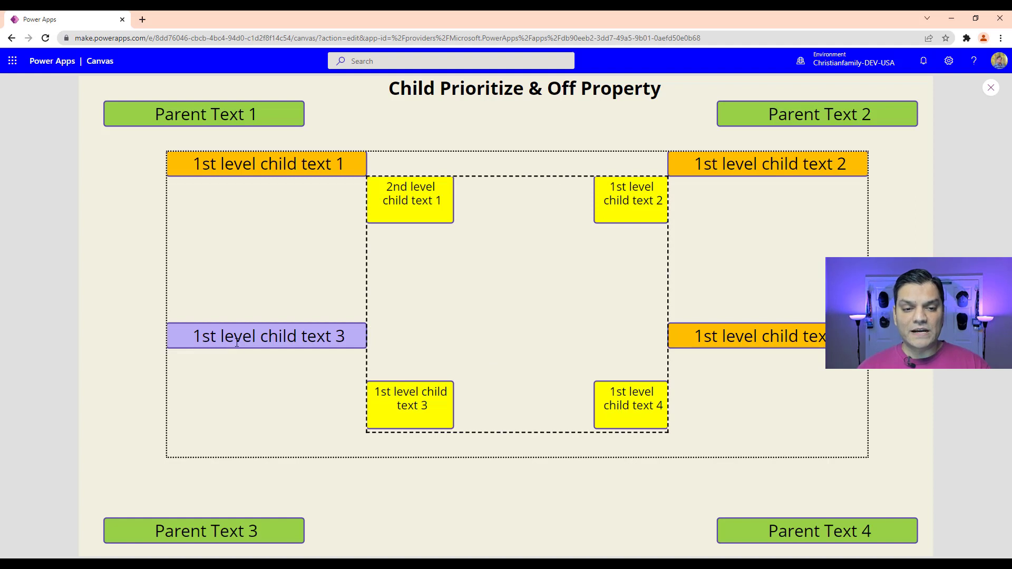
left_click(210, 113)
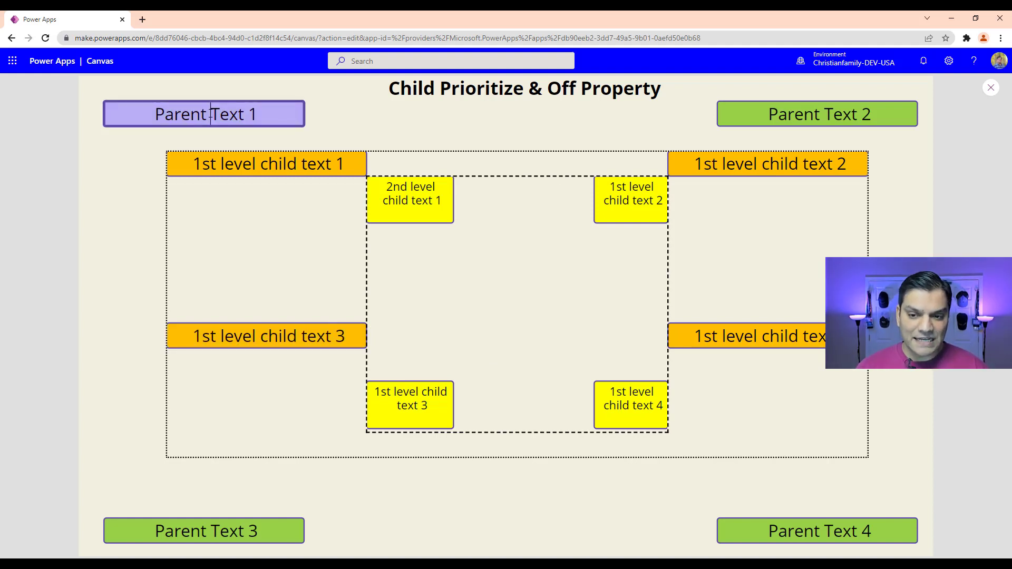
key("Tab")
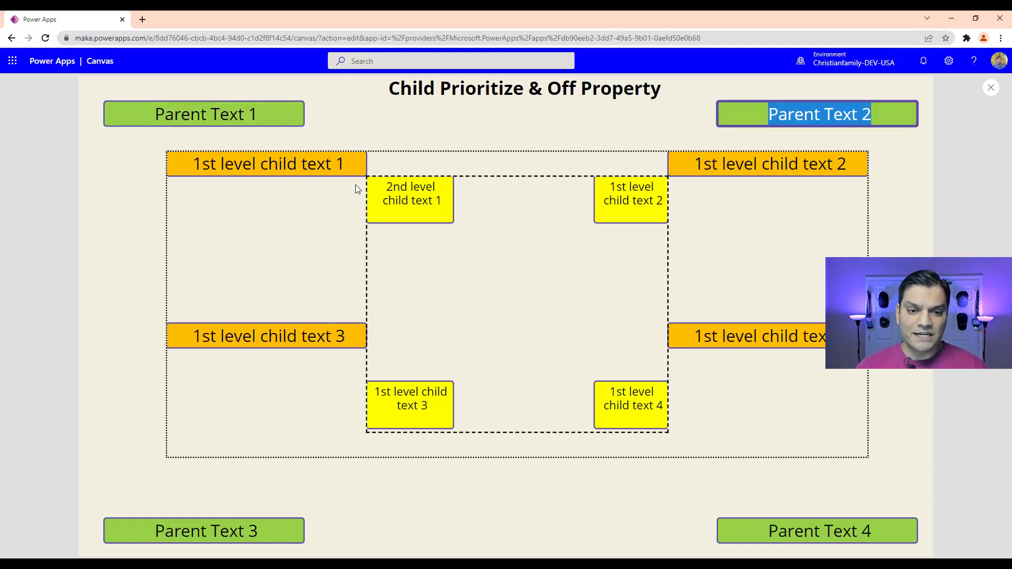
key("Tab")
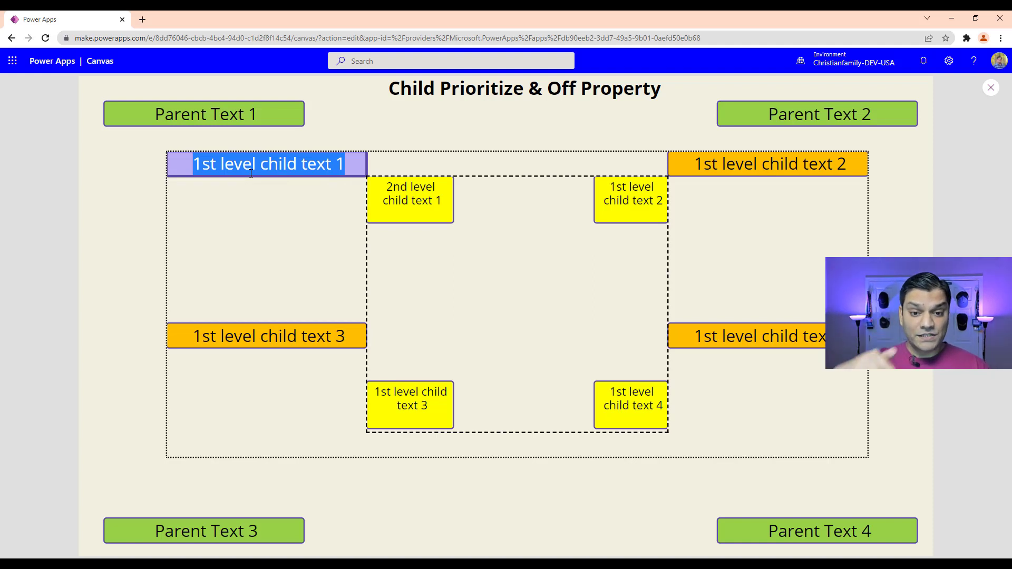
key("Tab")
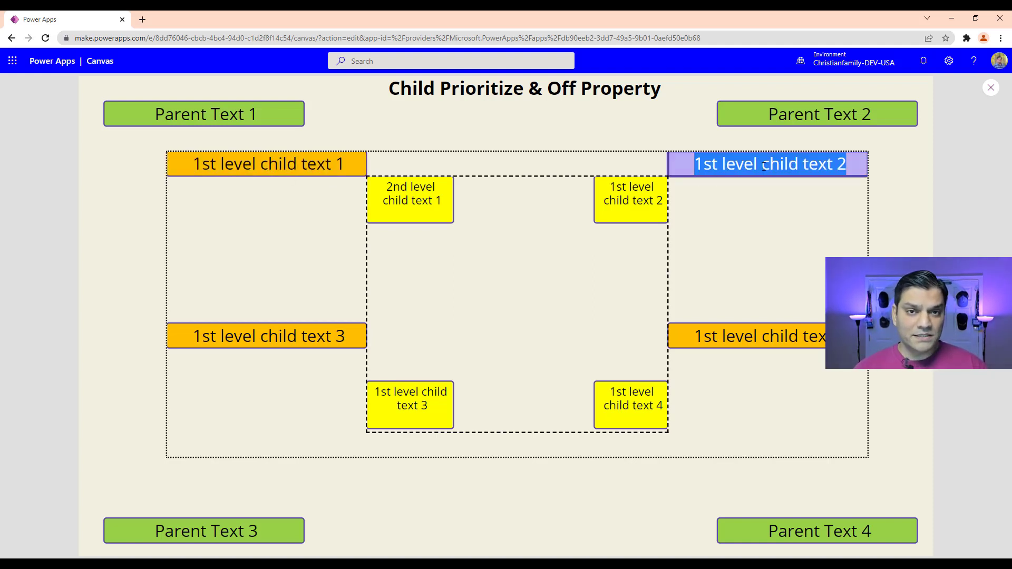
left_click(403, 209)
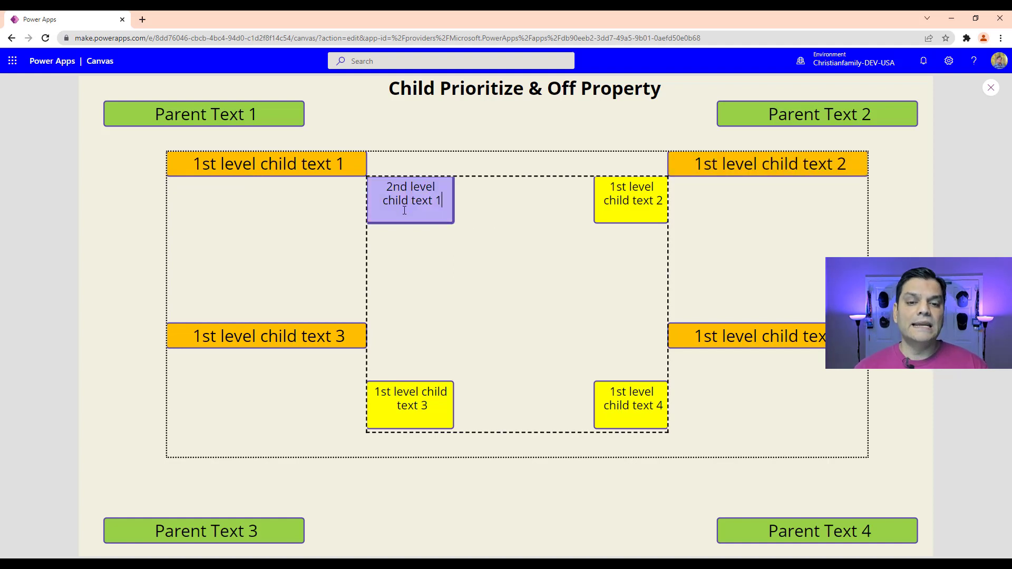
Test the rest of the rearranged tab order through the yellow and lower orange inputs to Parent Text 4, and exit the preview.
key("Tab")
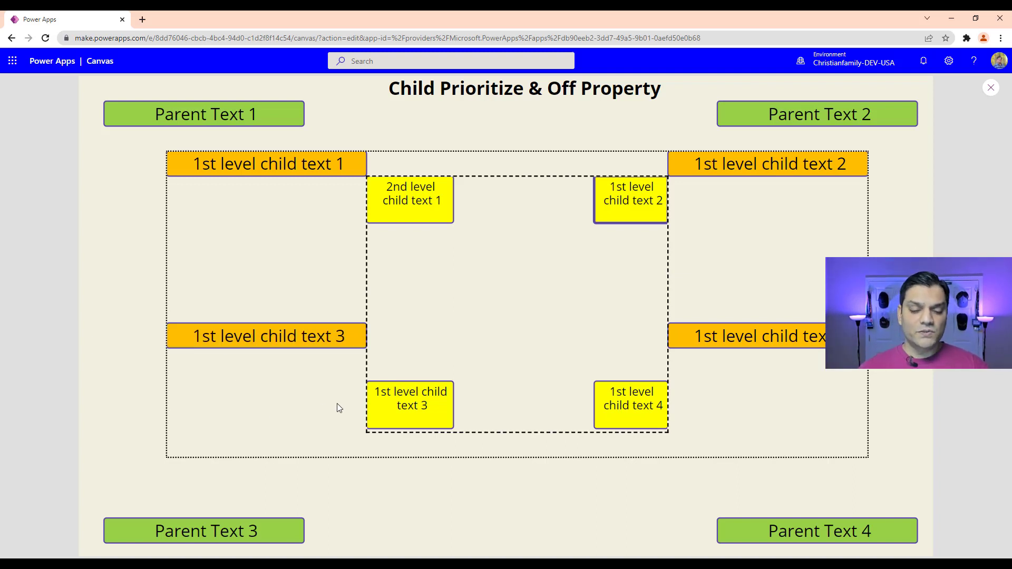
key("Tab")
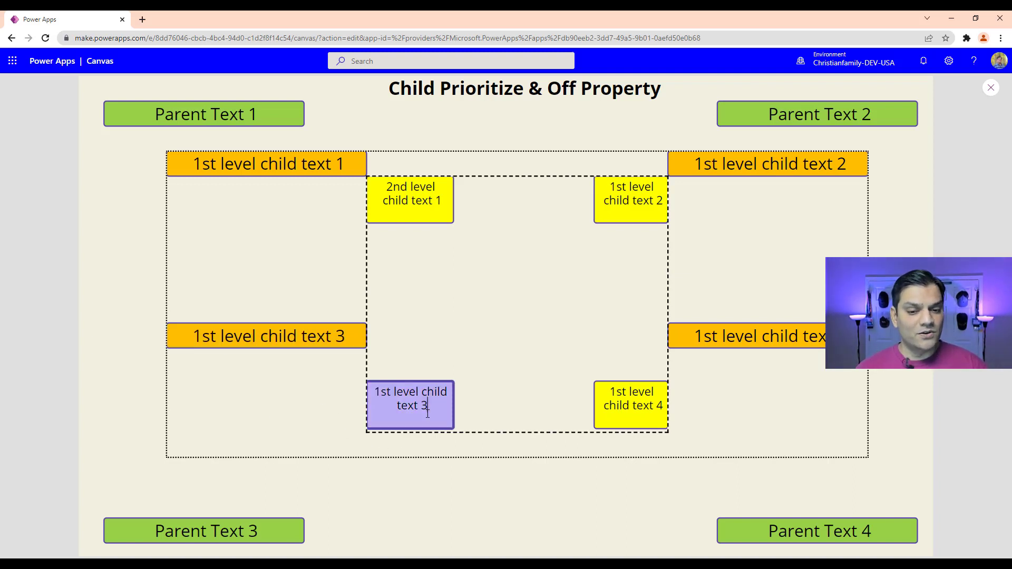
key("Tab")
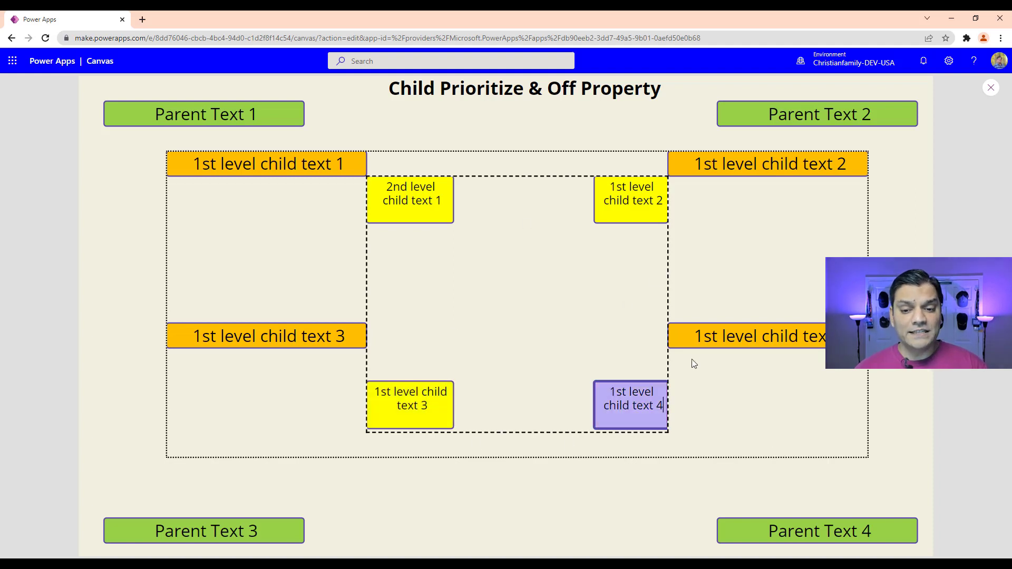
key("Tab")
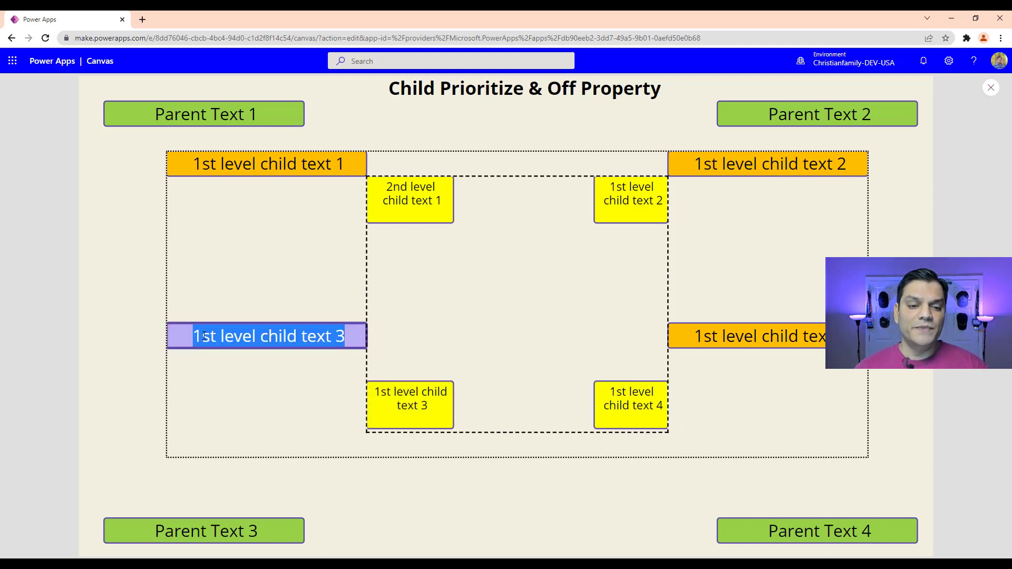
key("Tab")
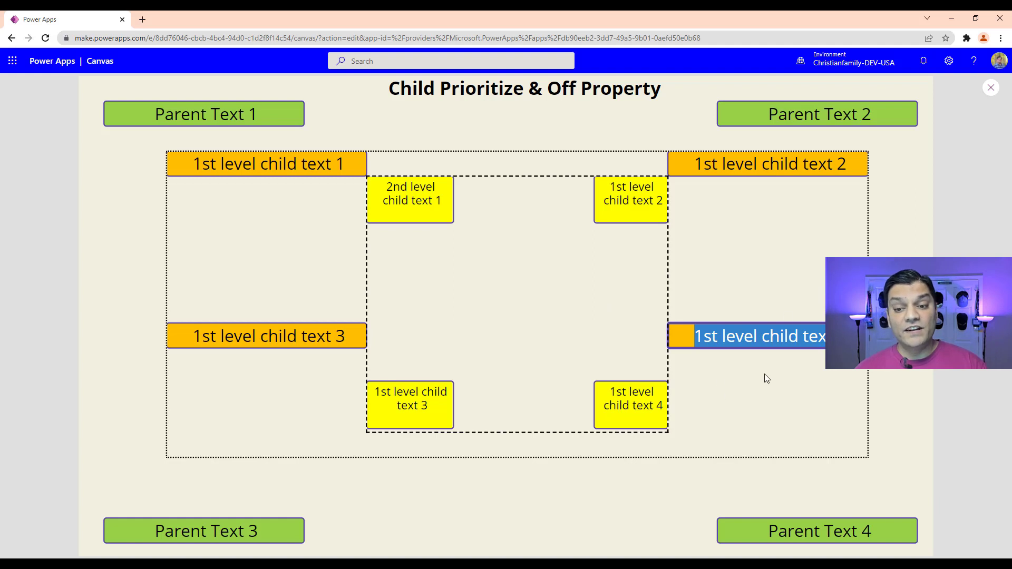
key("Tab")
key("Tab")
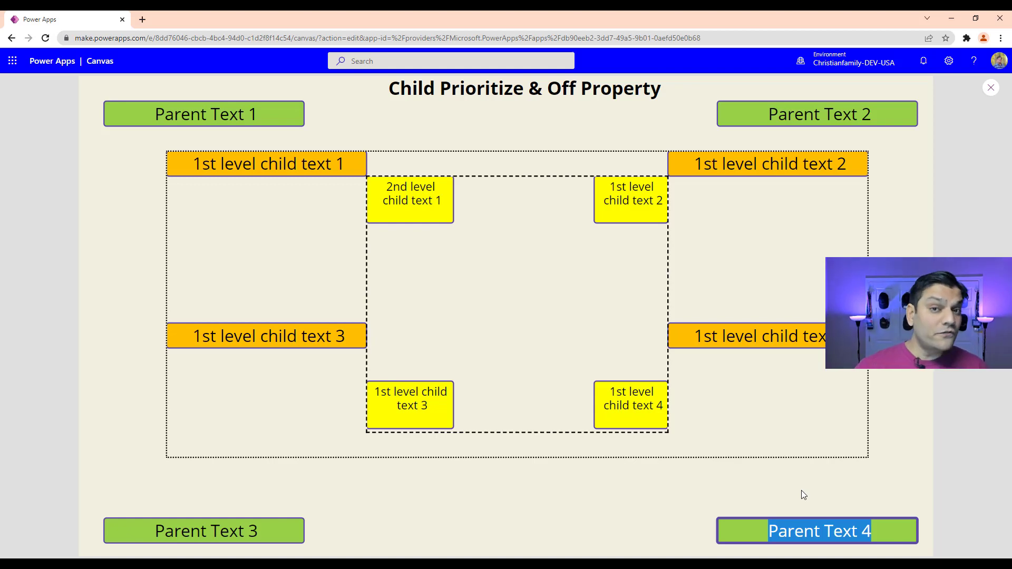
left_click(983, 95)
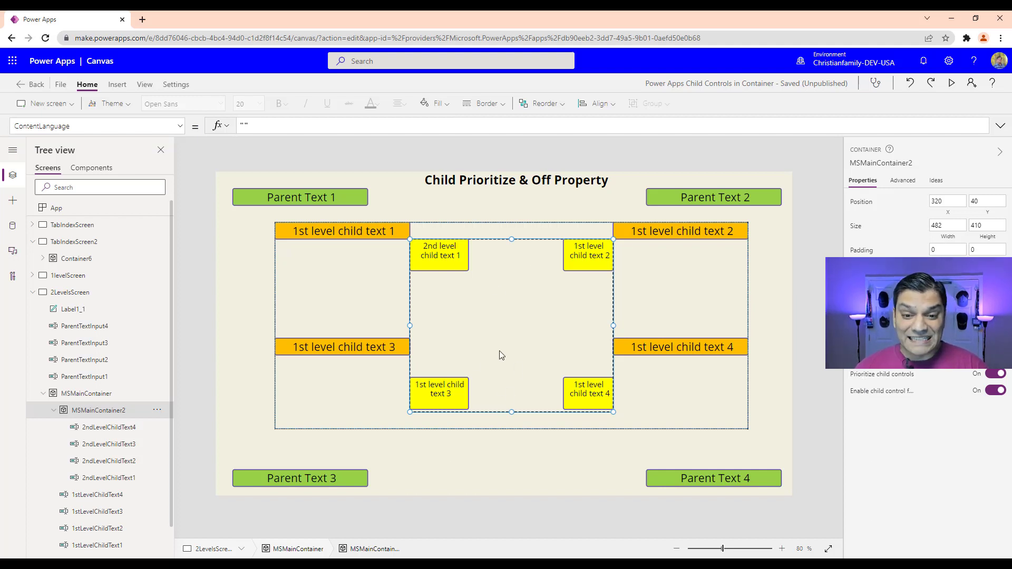
Turn off Prioritize child controls for the nested MSMainContainer2.
left_click(995, 374)
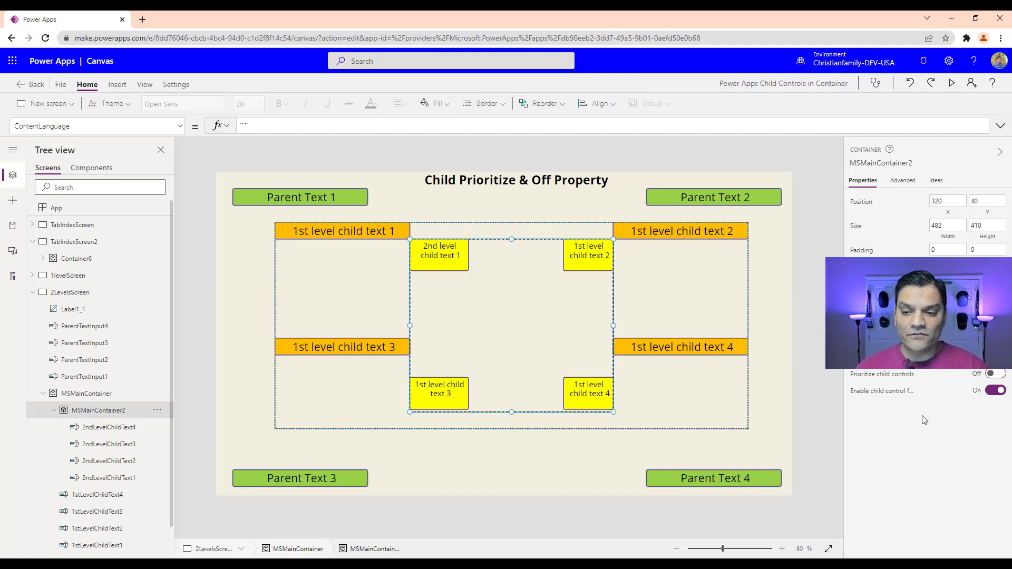
left_click(823, 391)
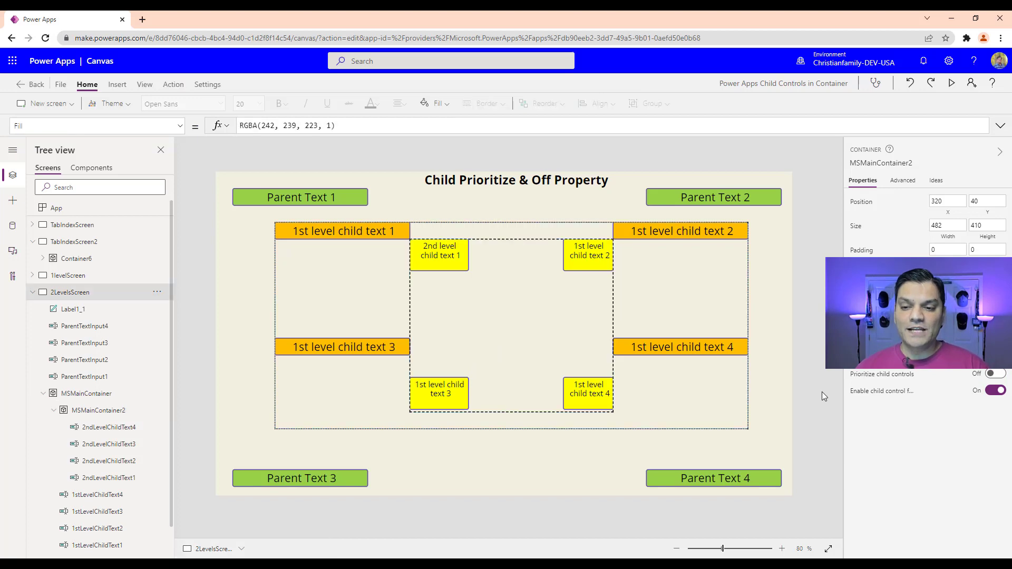
Preview the screen and test the tab order from Parent Text 1 through Parent Text 2 and the upper orange inputs.
left_click(951, 82)
left_click(220, 113)
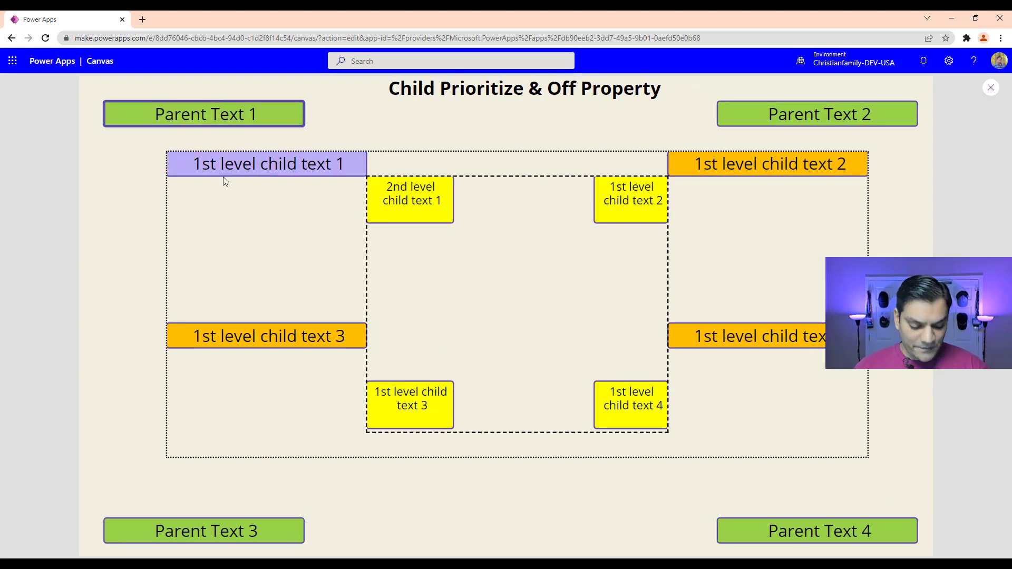
key("Tab")
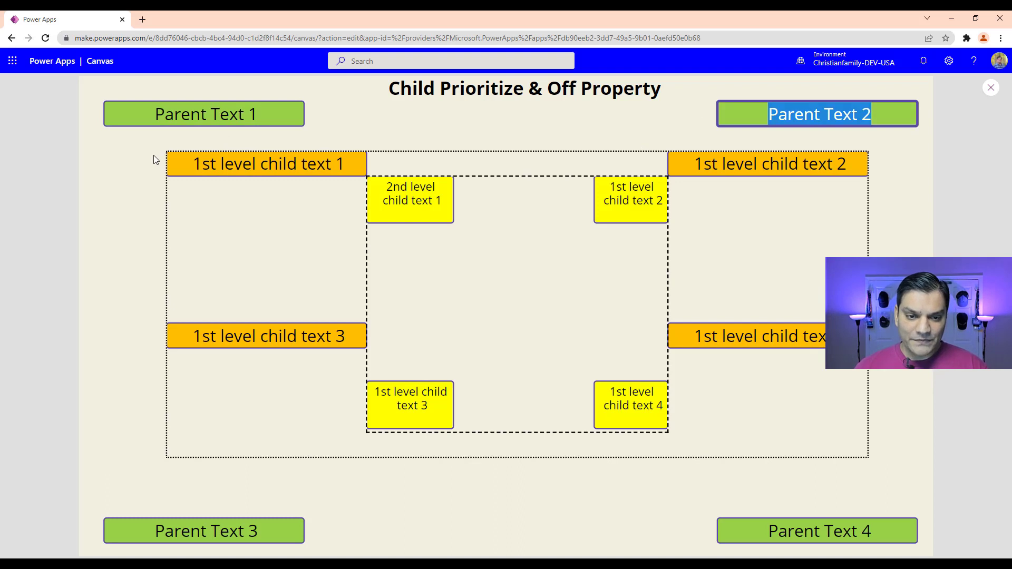
key("Tab")
key("Tab")
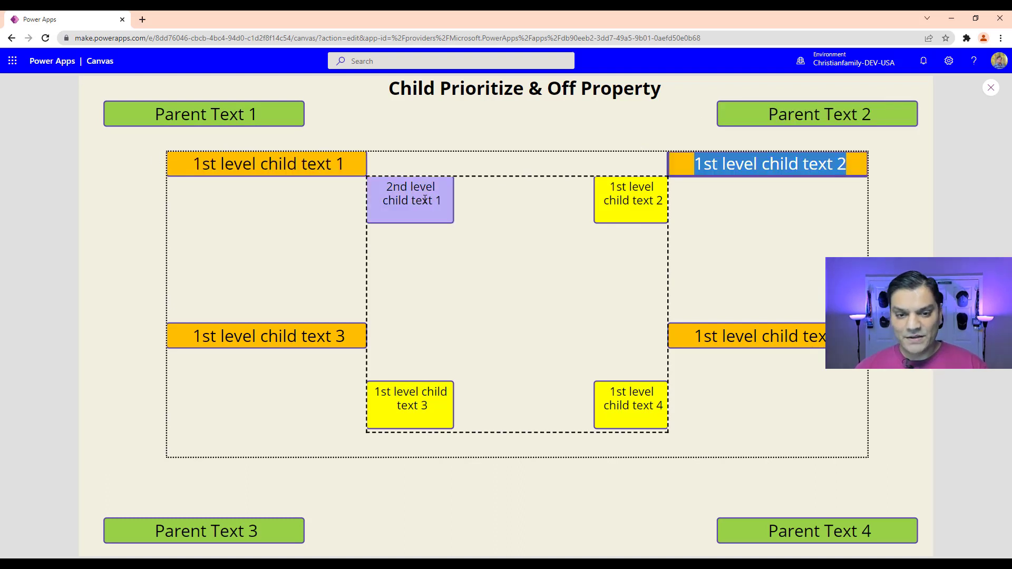
key("Tab")
Test the tab order onward from the upper yellow 1st level child text 2, and exit the preview.
left_click(655, 209)
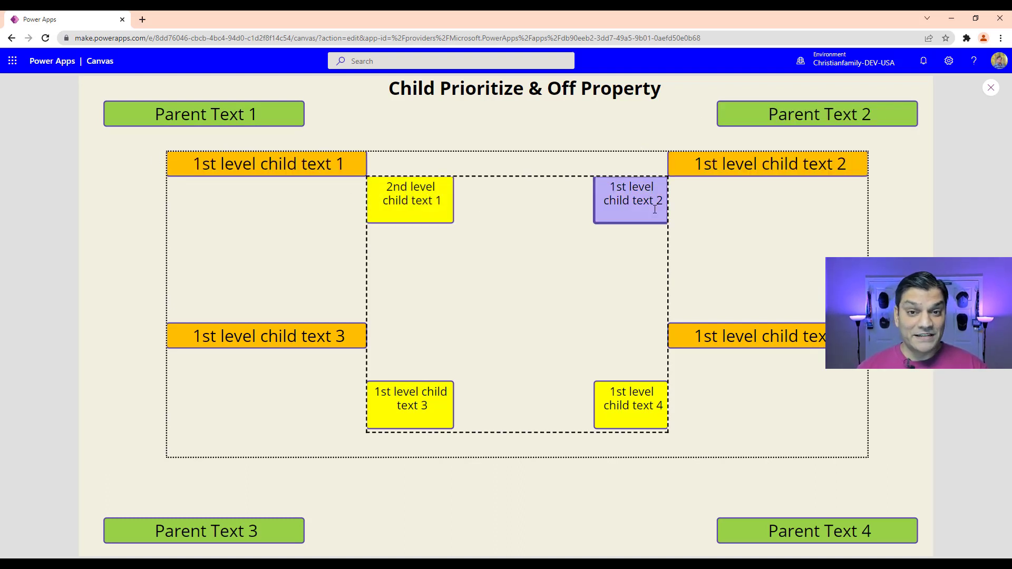
key("Tab")
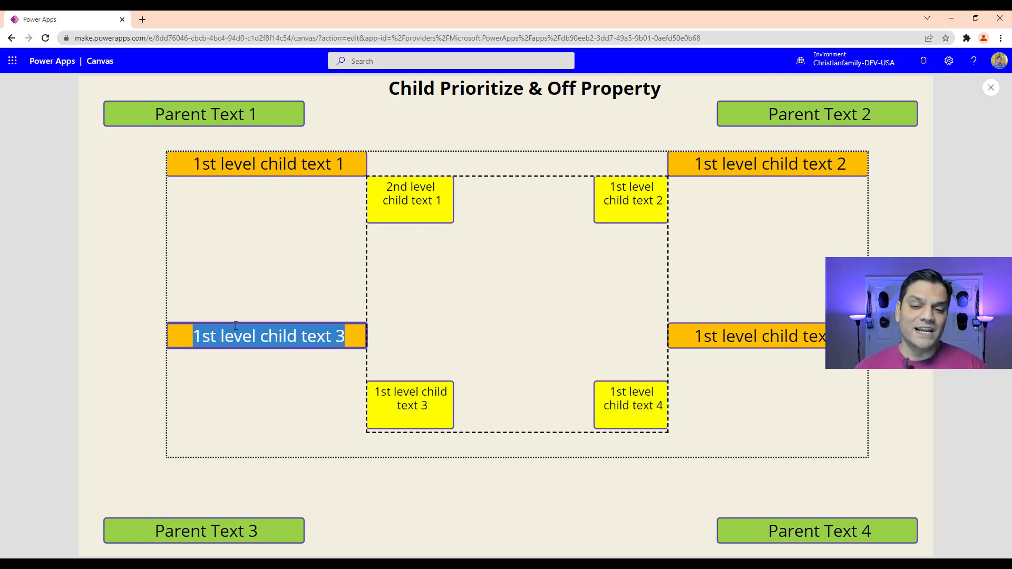
left_click(636, 200)
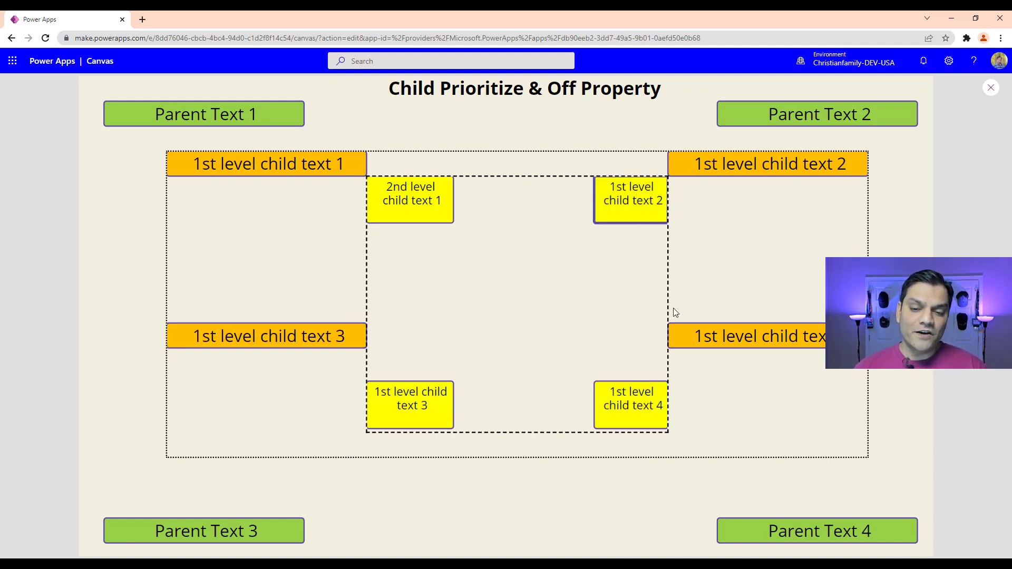
key("Tab")
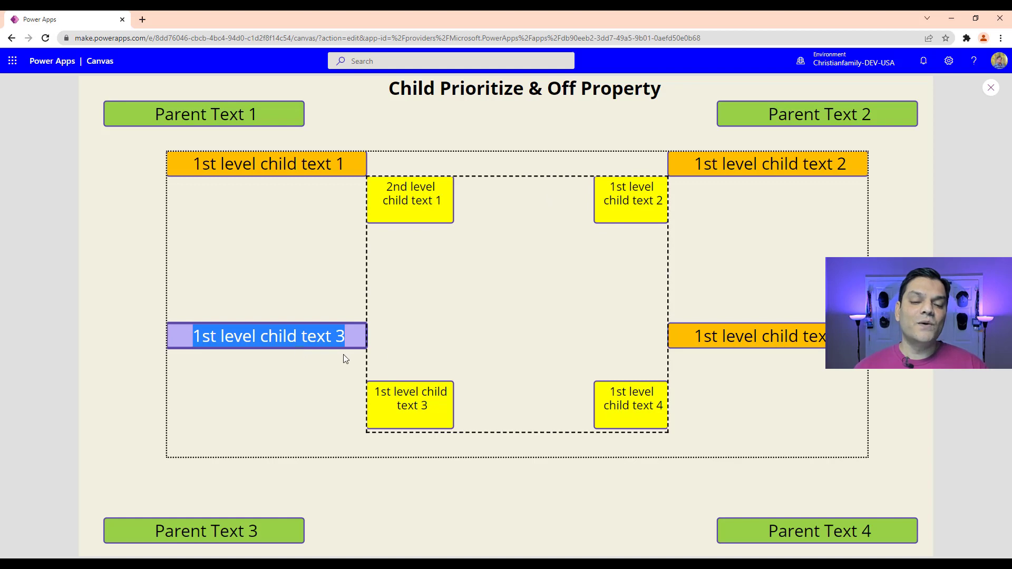
left_click(990, 88)
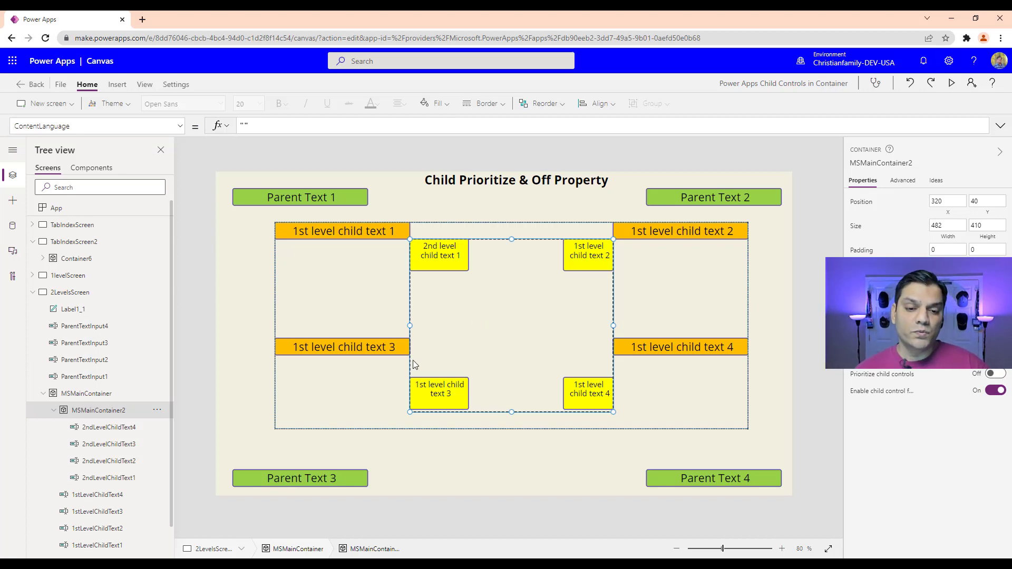
Preview again, test the tab order through the lower orange inputs and from the lower yellow inputs to Parent Text 4, and exit.
left_click(952, 83)
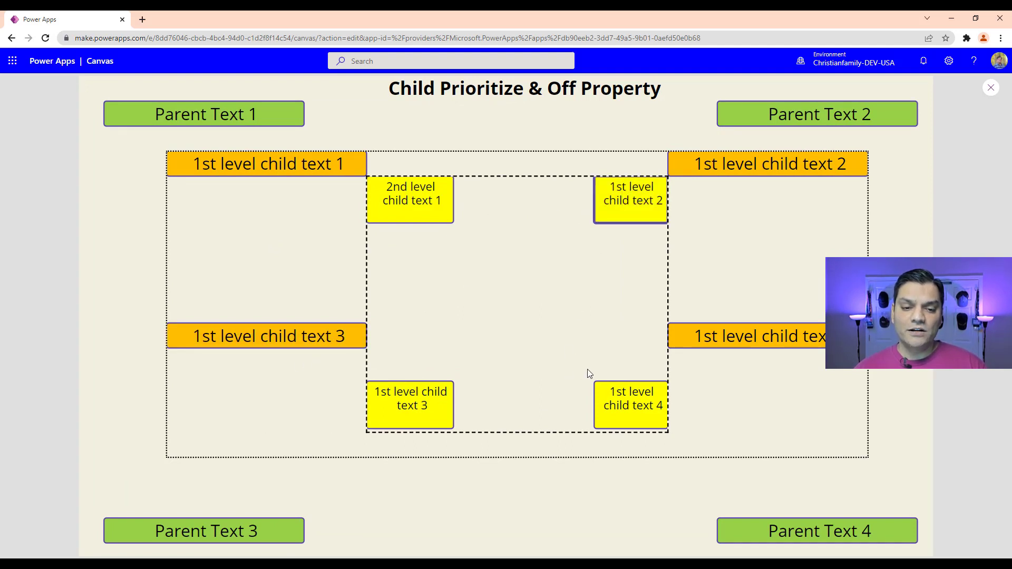
key("Tab")
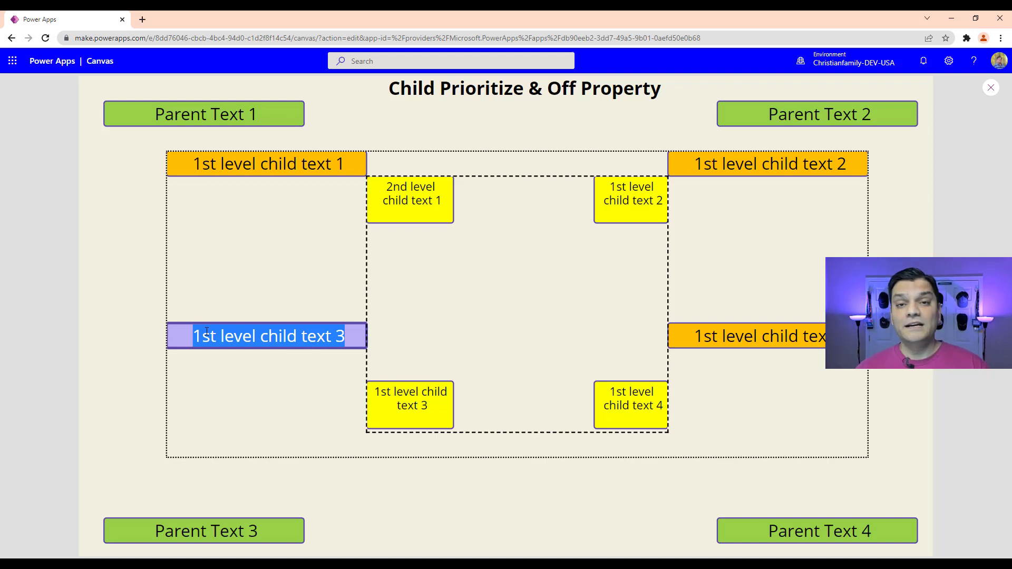
key("Tab")
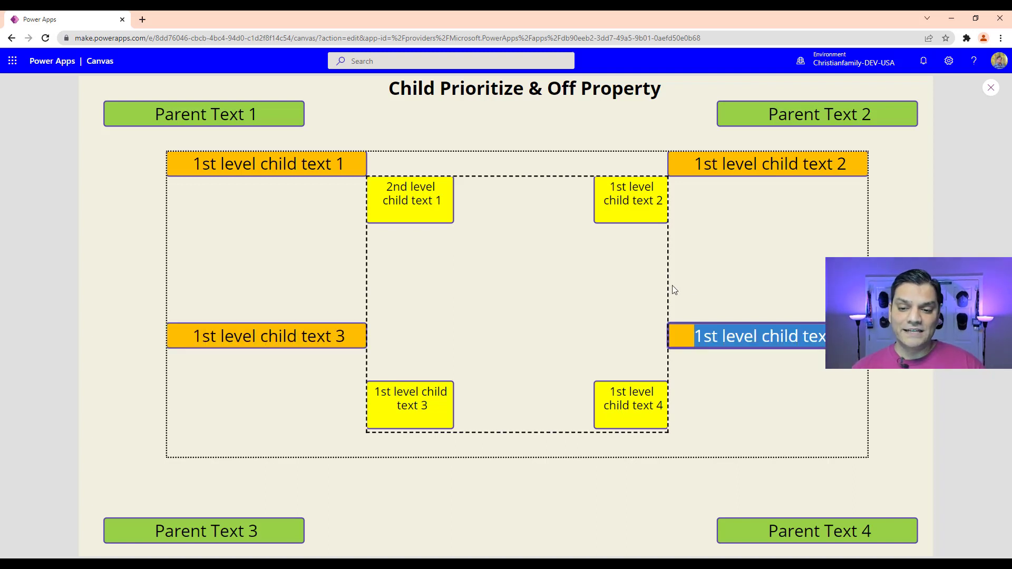
left_click(387, 406)
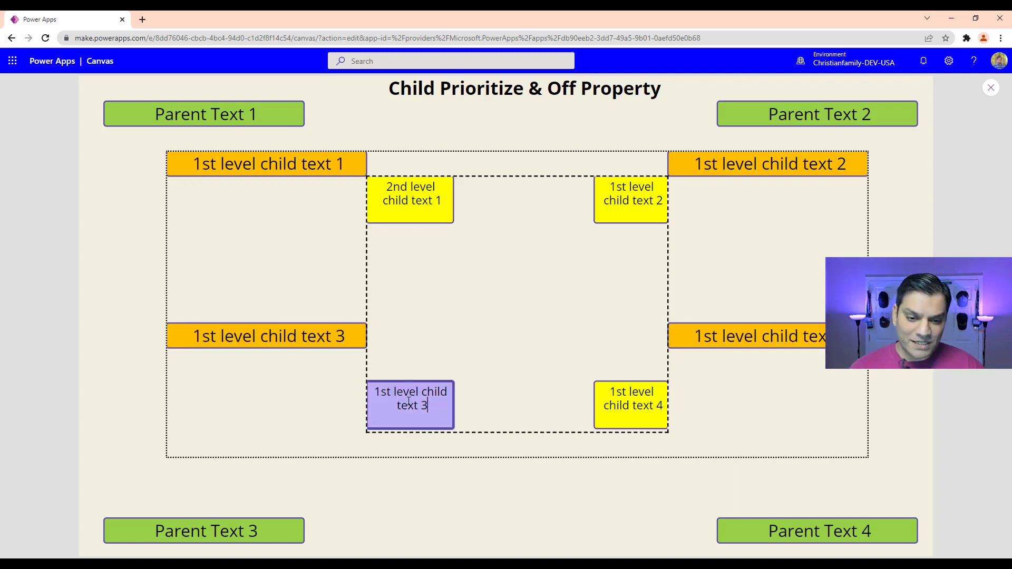
left_click(621, 398)
key("Tab")
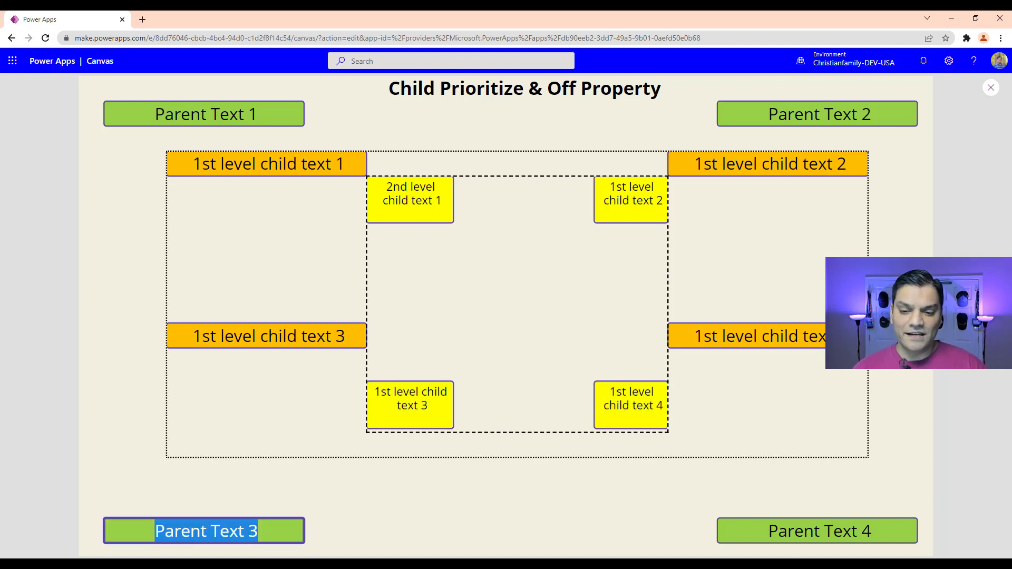
key("Tab")
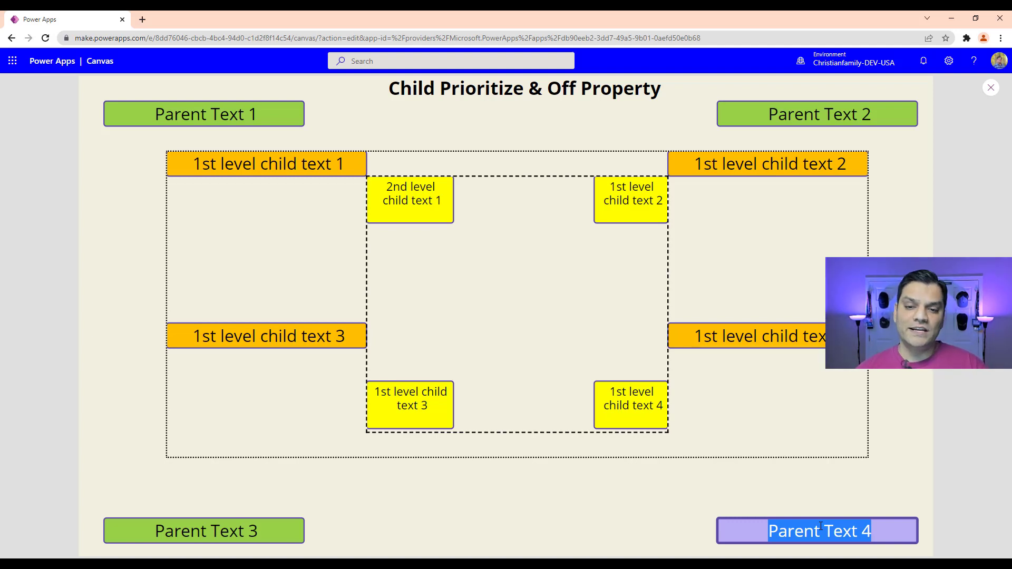
left_click(989, 91)
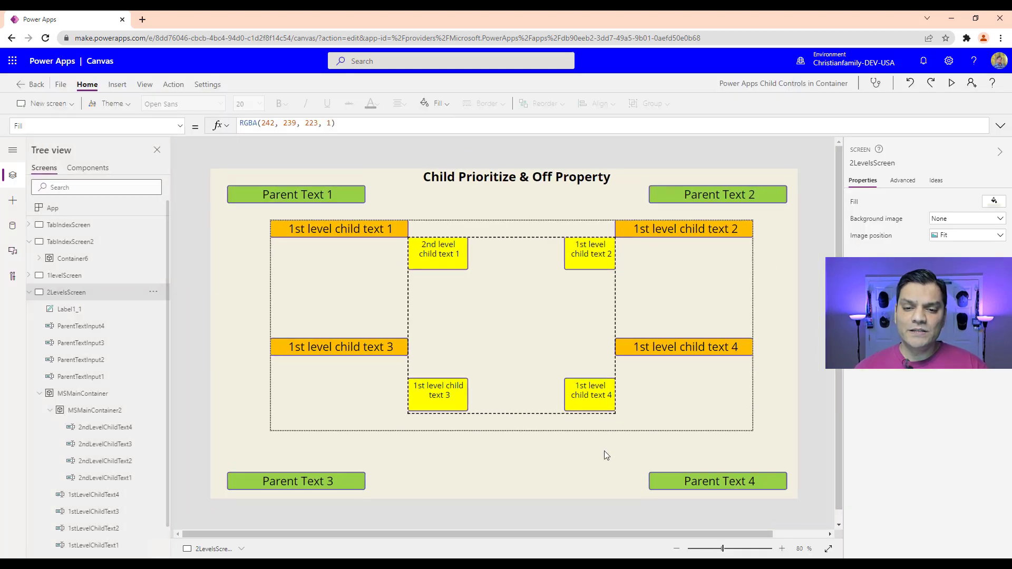
Turn off the Enable child control option for the nested MSMainContainer2.
left_click(508, 315)
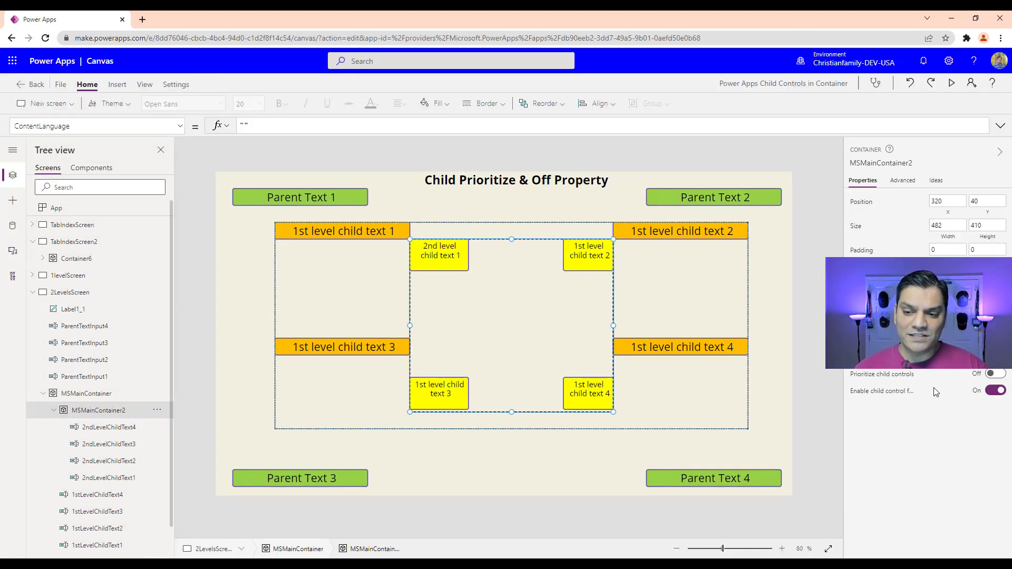
left_click(993, 391)
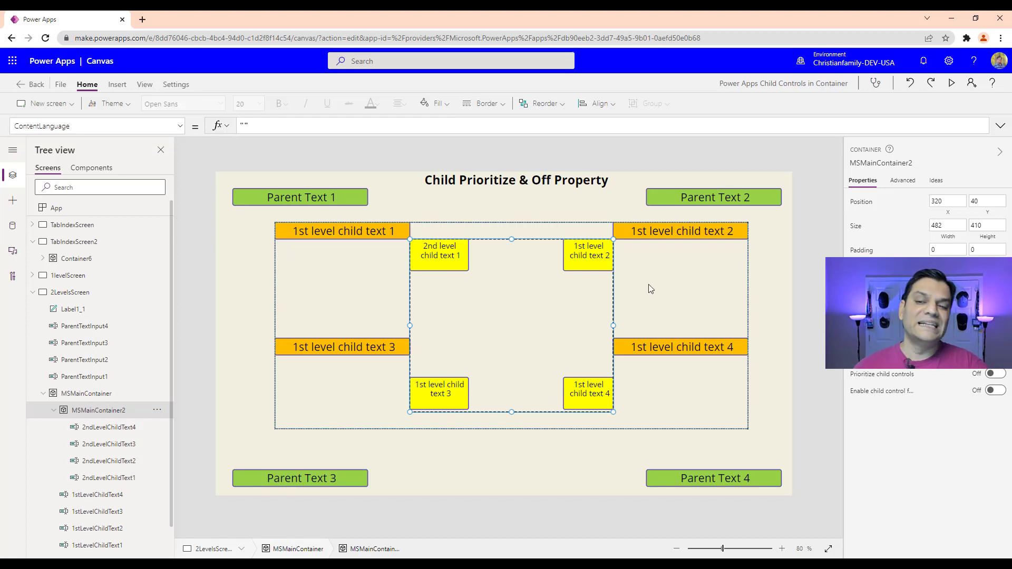
Preview the screen, test the full tab order from Parent Text 1 to Parent Text 4, and exit the preview.
left_click(952, 82)
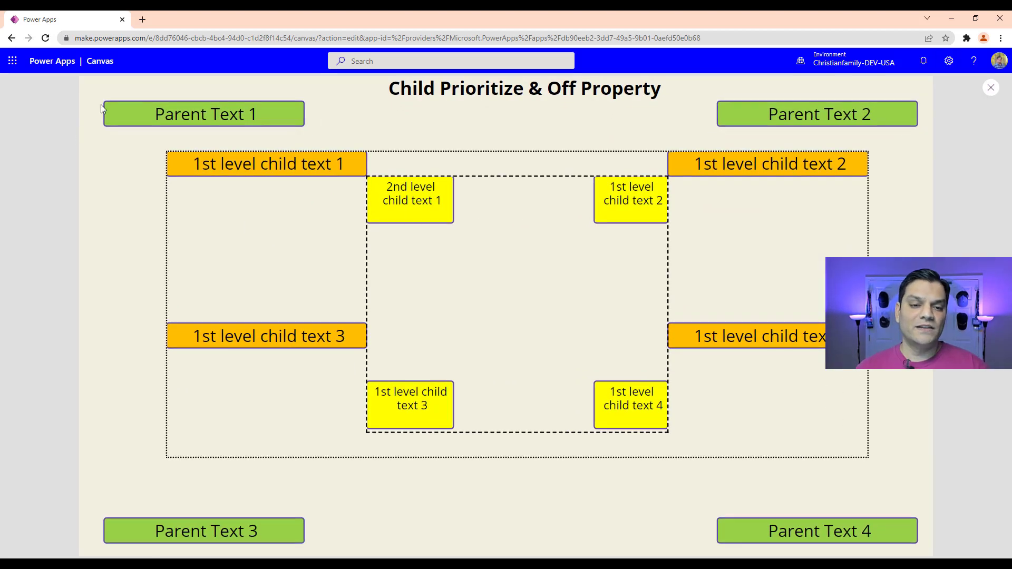
left_click(148, 108)
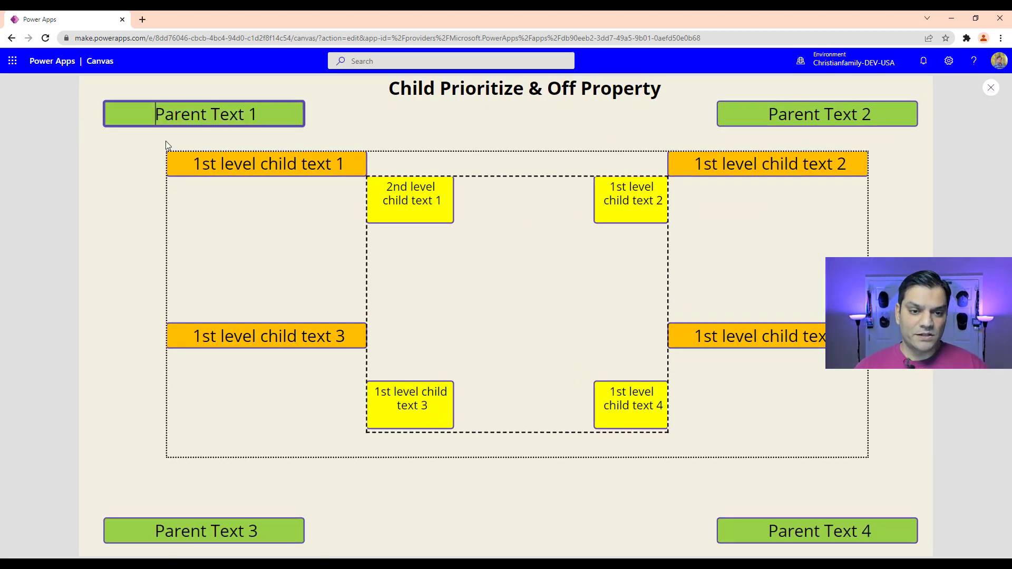
key("Tab")
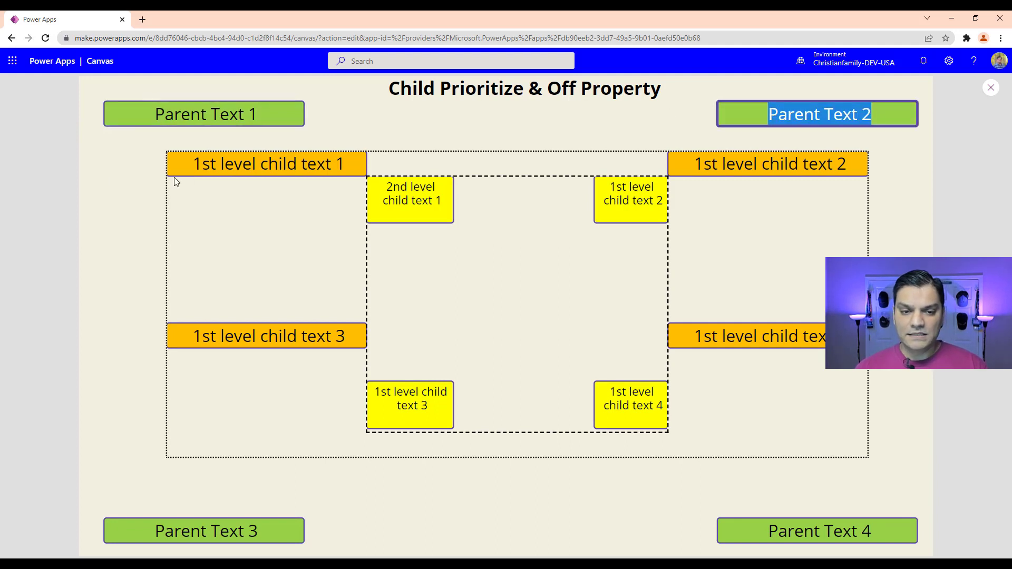
key("Tab")
key("Tab")
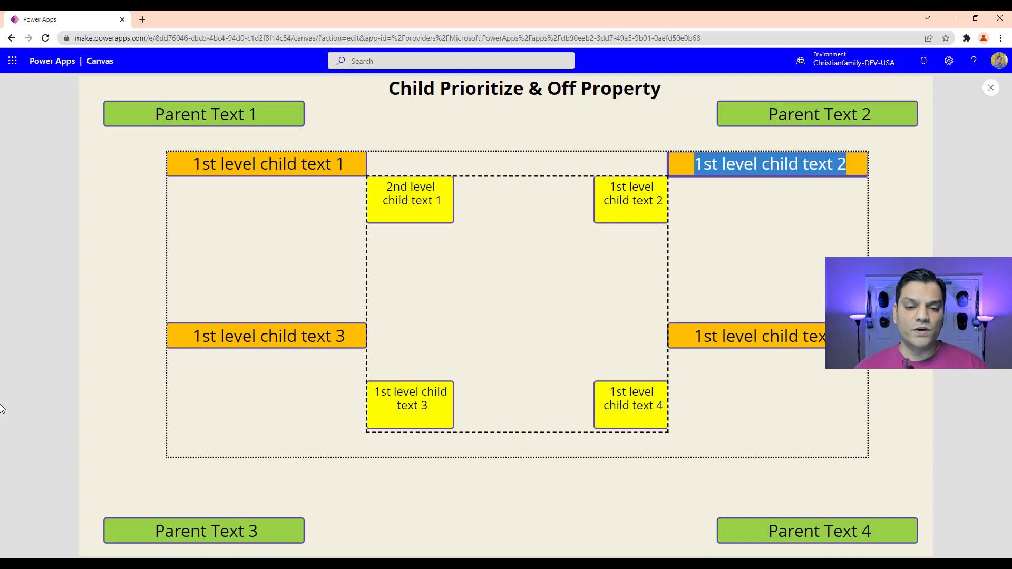
key("Tab")
key("Tab")
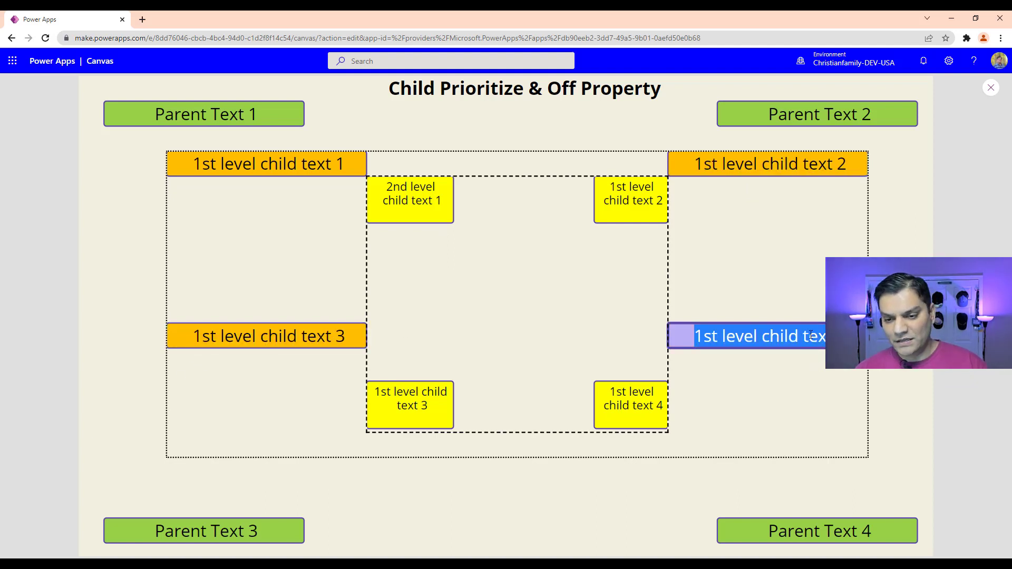
key("Tab")
key("Tab")
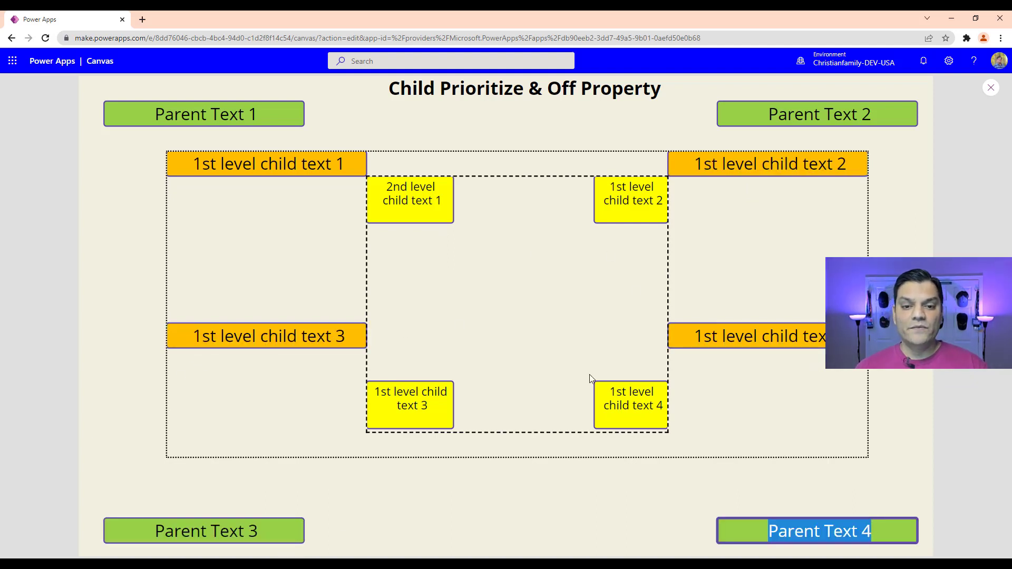
left_click(991, 87)
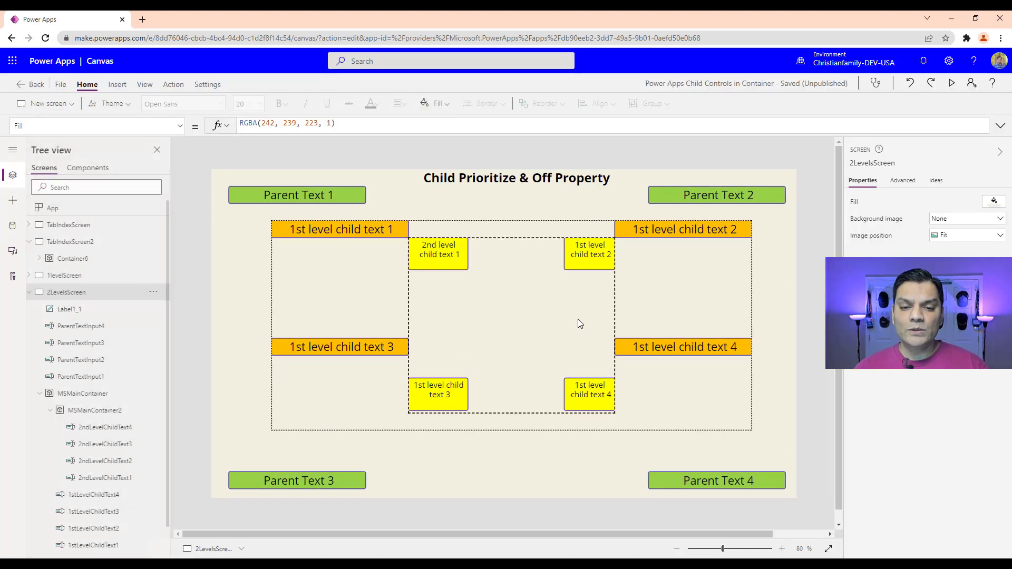
Collapse 2LevelsScreen, open OverlappingScreen, and preview its layout of three overlapping containers before returning to the editor.
left_click(563, 323)
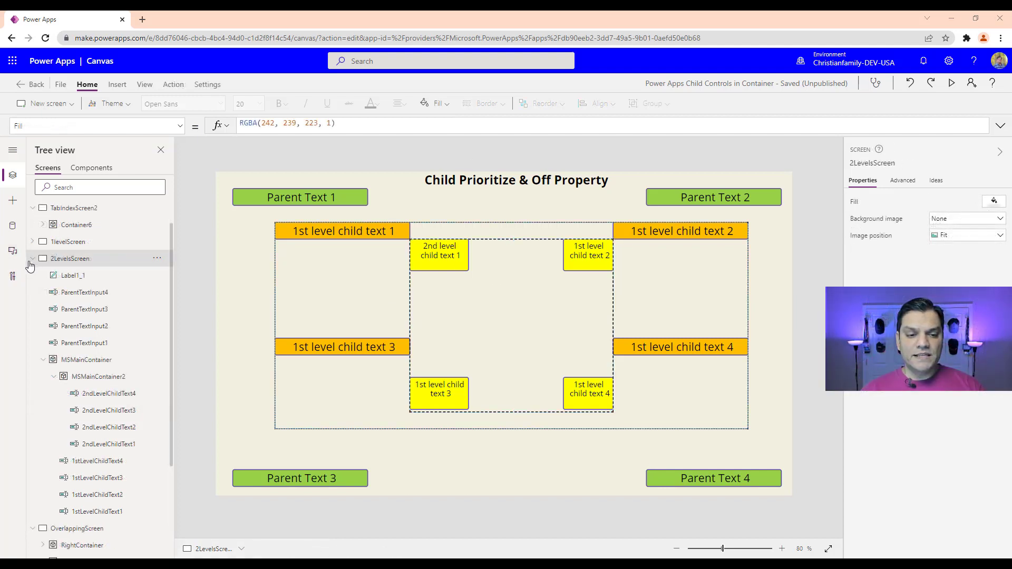
left_click(34, 260)
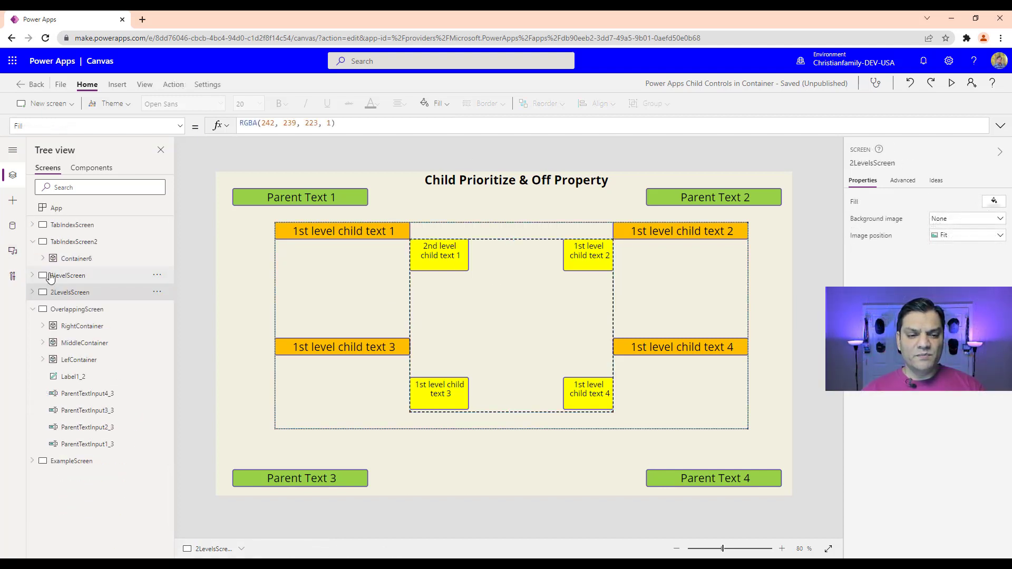
left_click(84, 311)
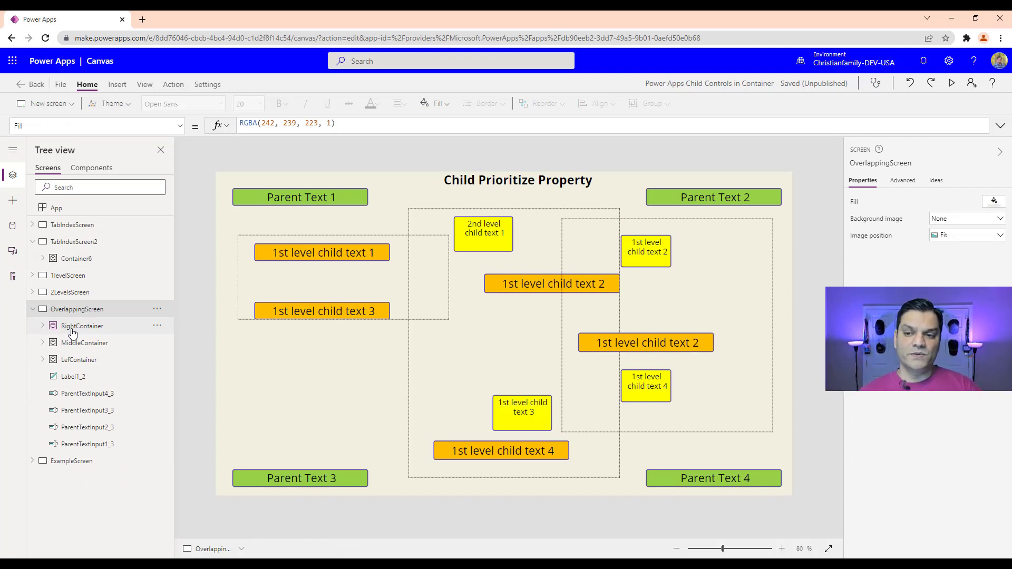
left_click(943, 85)
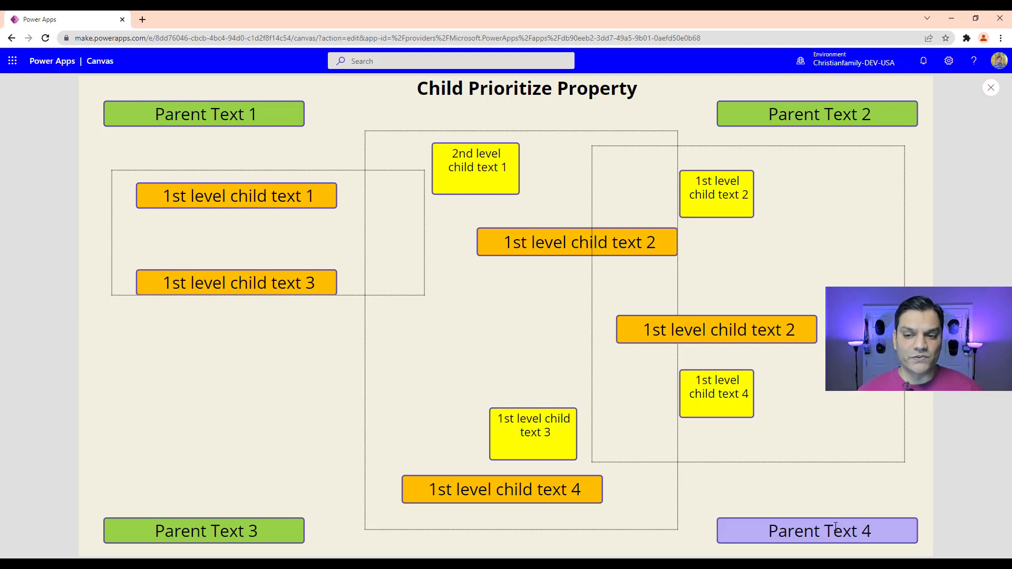
left_click(991, 88)
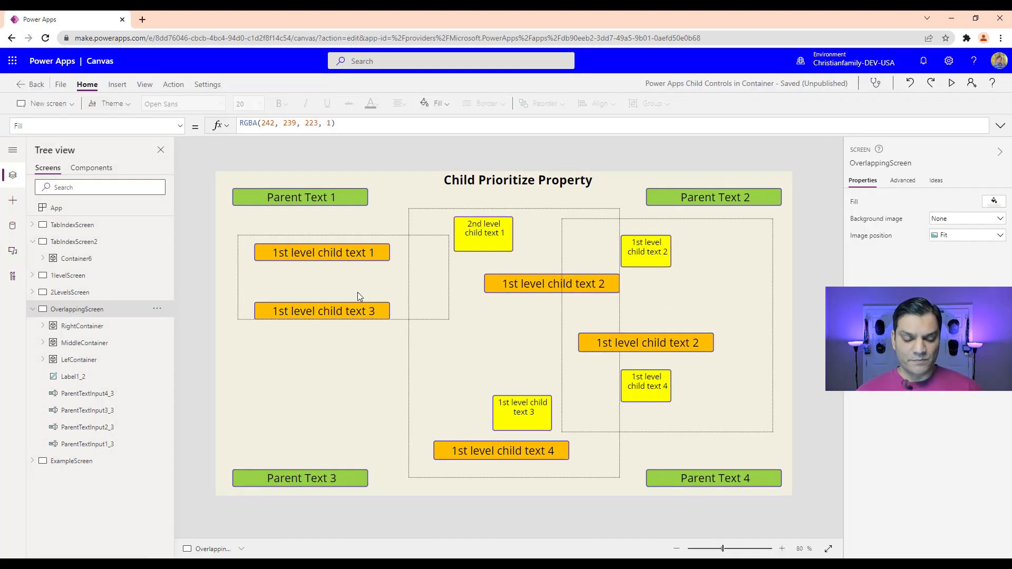
Check the TabIndex of Parent Text 1 and the child control settings of LefContainer, MiddleContainer and RightContainer.
left_click(293, 199)
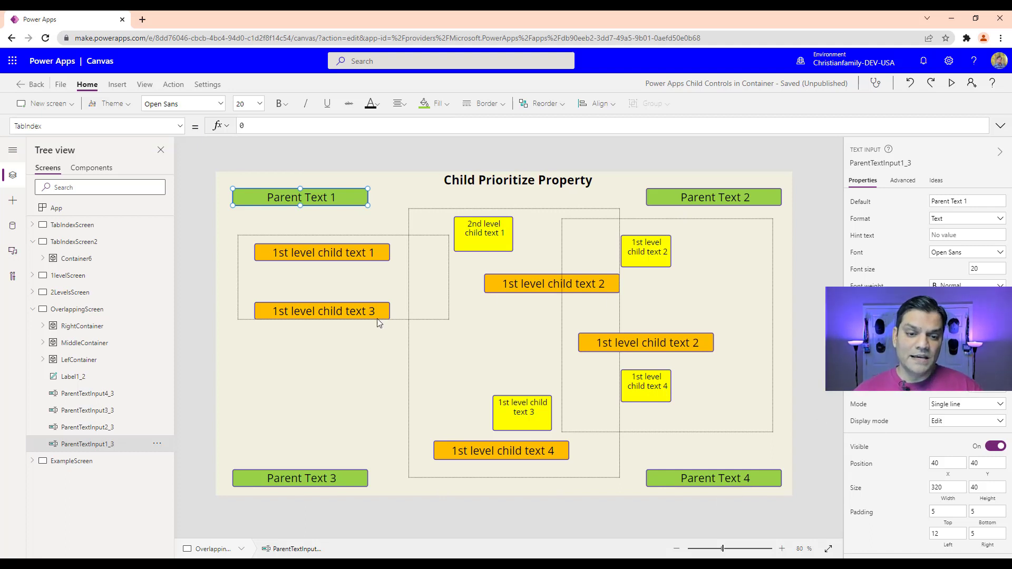
left_click(262, 274)
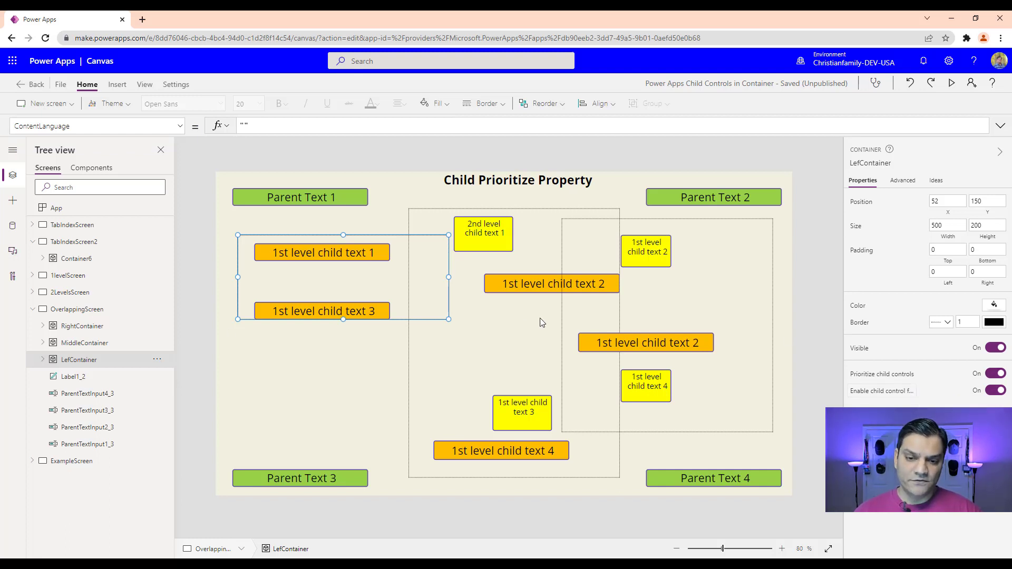
left_click(498, 344)
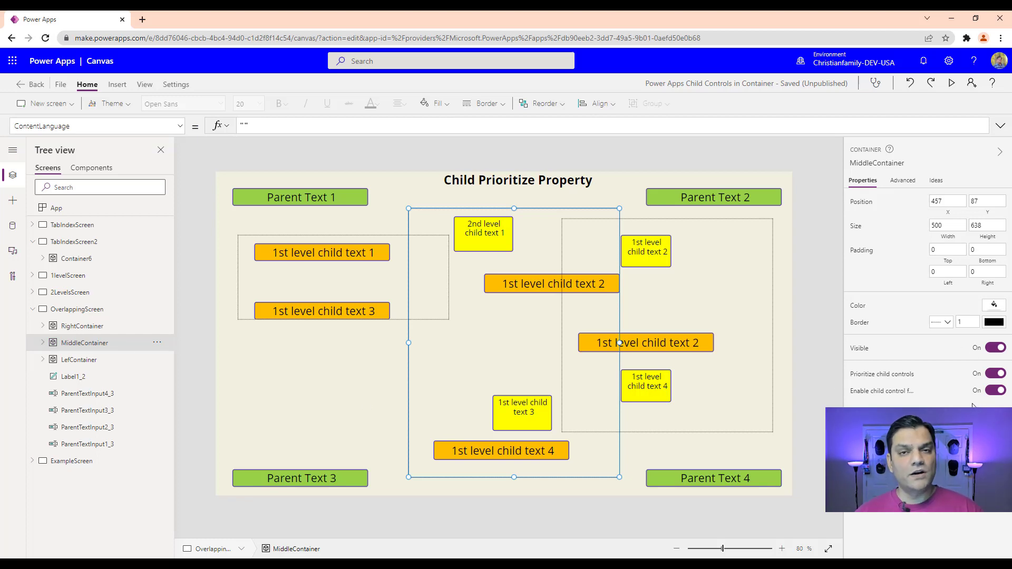
left_click(750, 315)
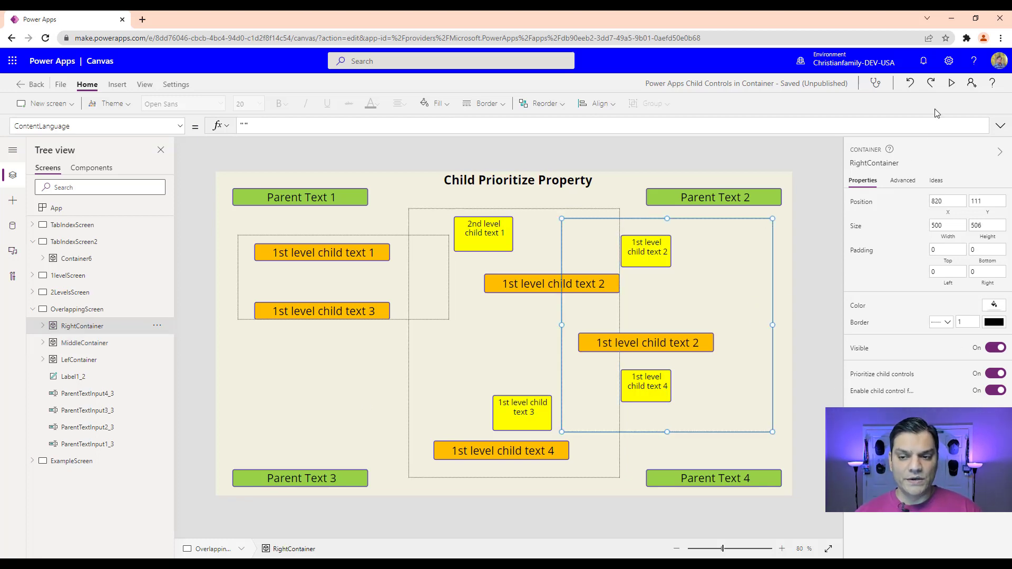
Preview OverlappingScreen and test the keyboard tab order from Parent Text 1 through the overlapping containers' child texts to Parent Text 4.
left_click(950, 84)
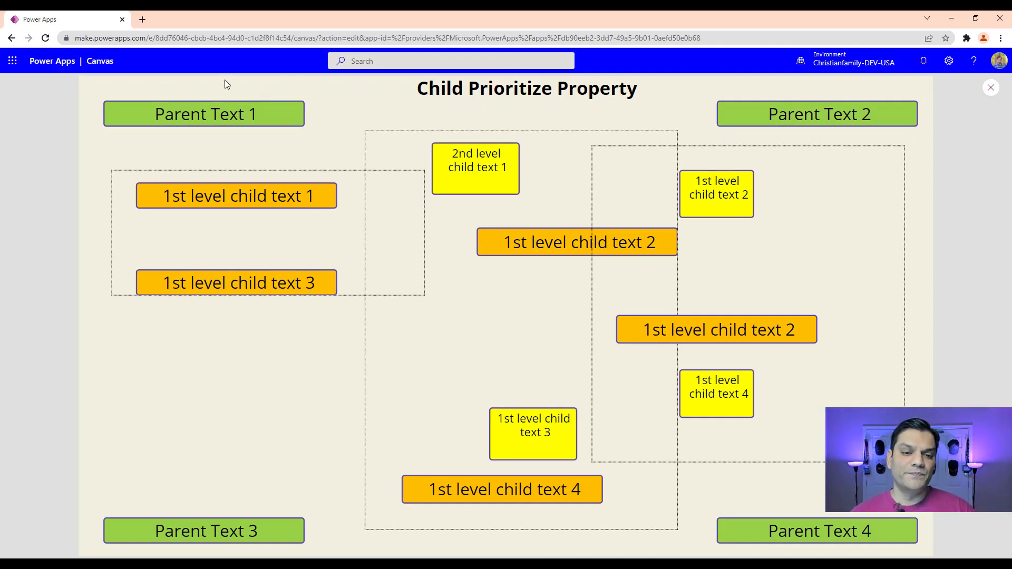
left_click(208, 112)
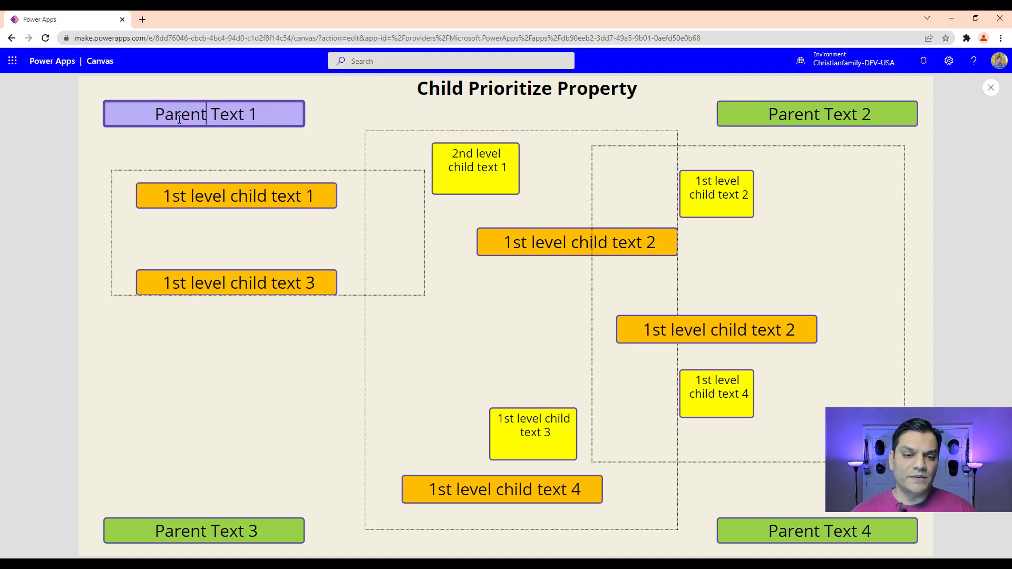
triple_click(806, 119)
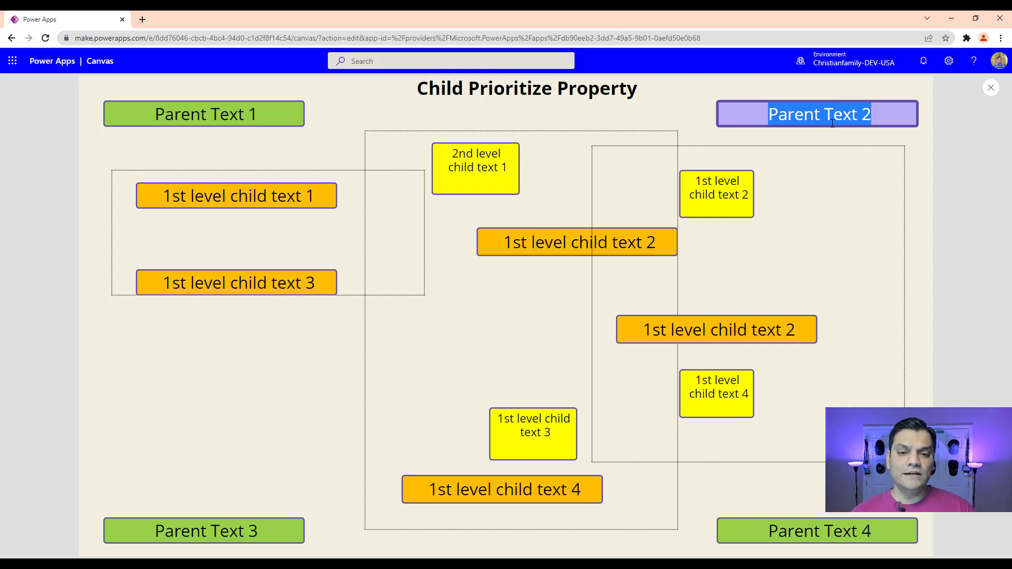
key("Tab")
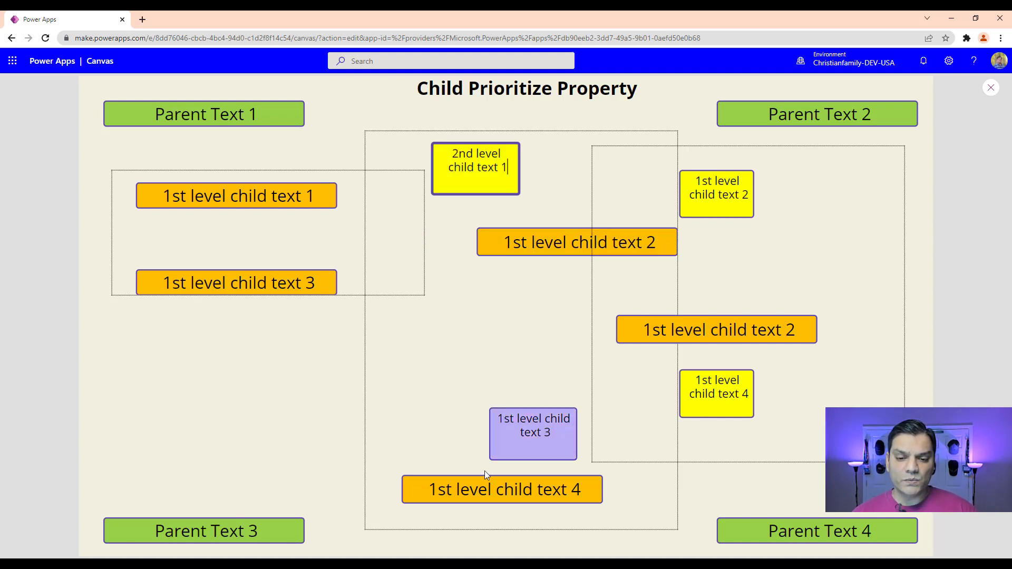
key("Tab")
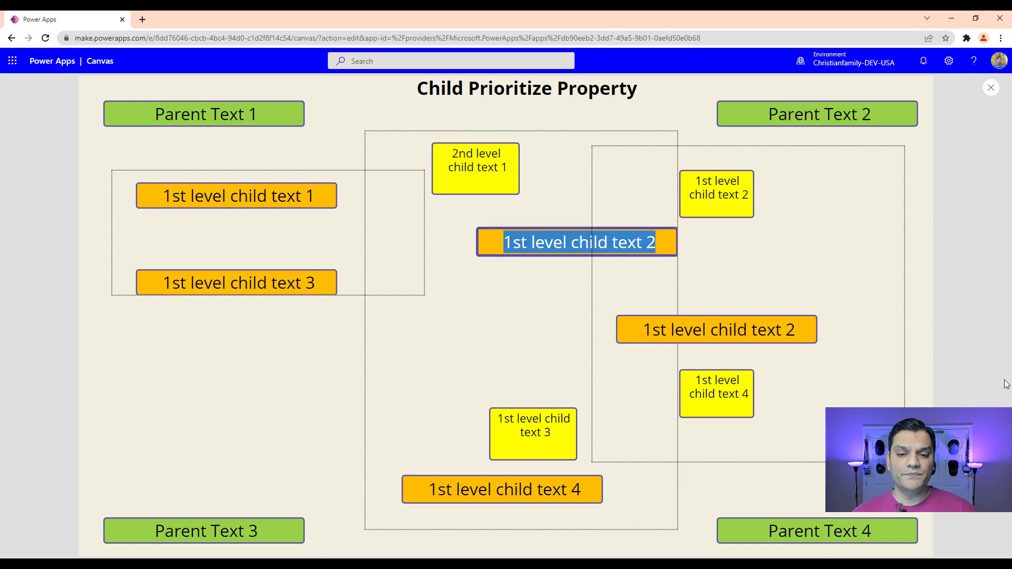
key("Tab")
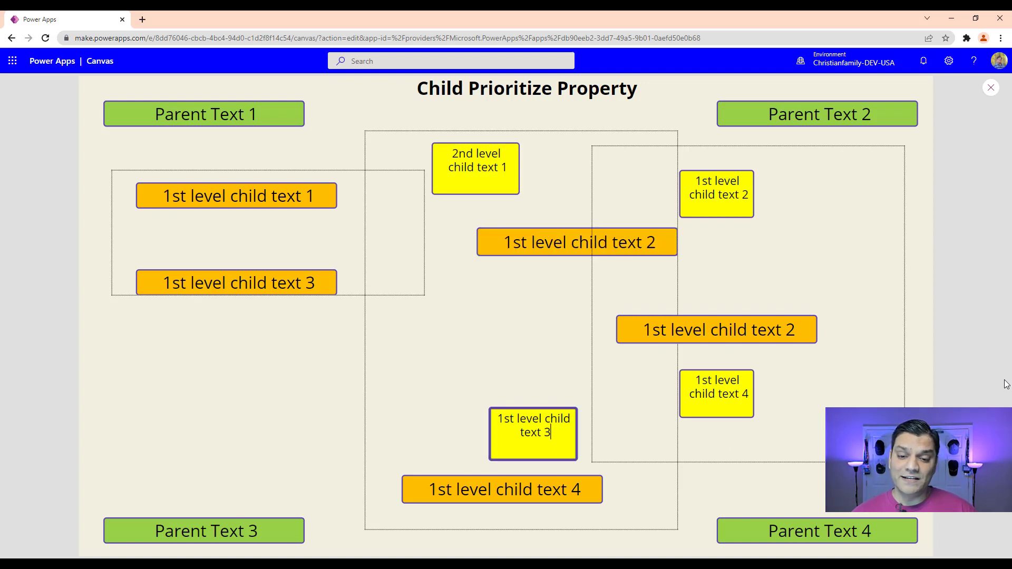
key("Tab")
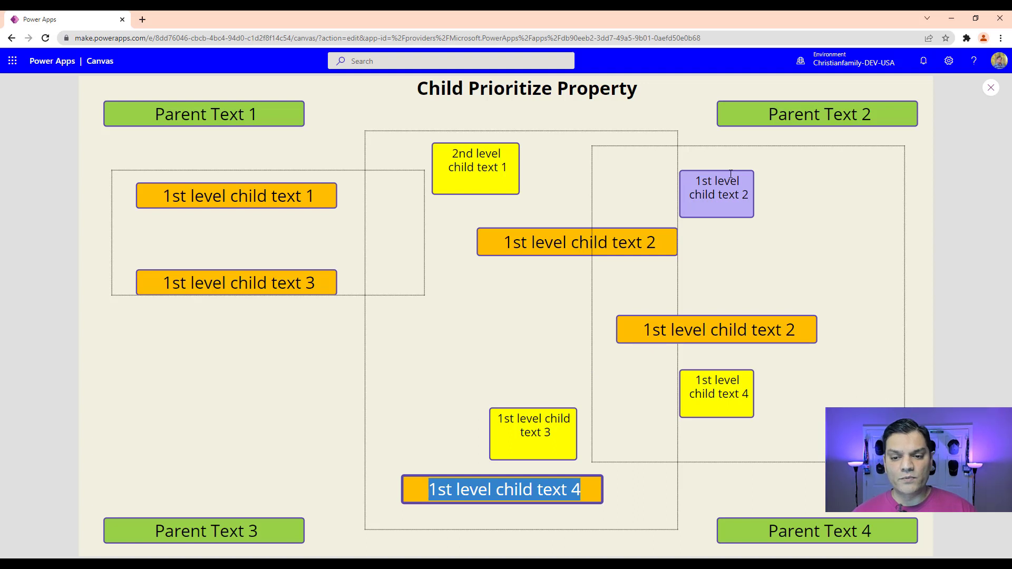
key("Tab")
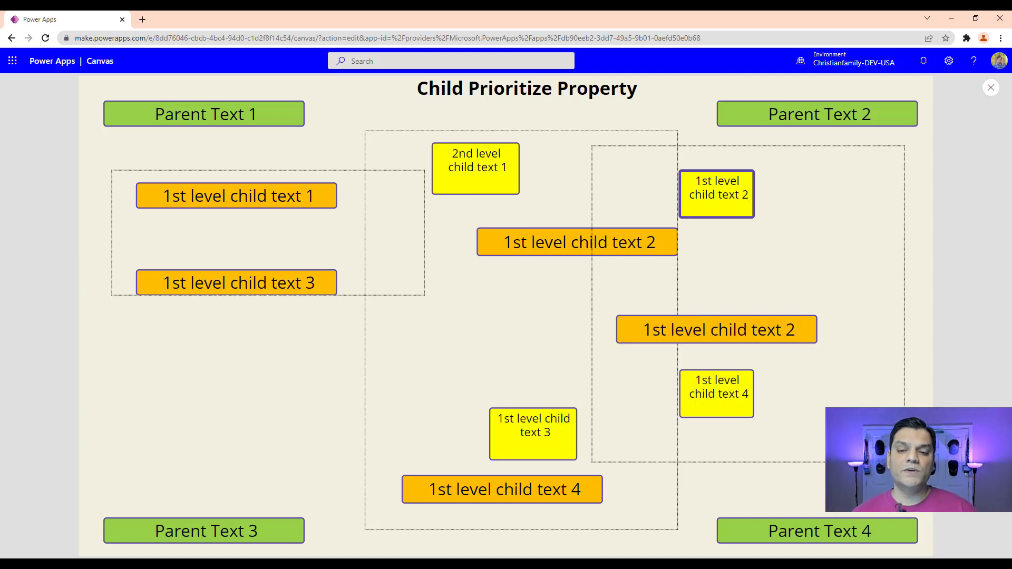
key("Tab")
key("Tab")
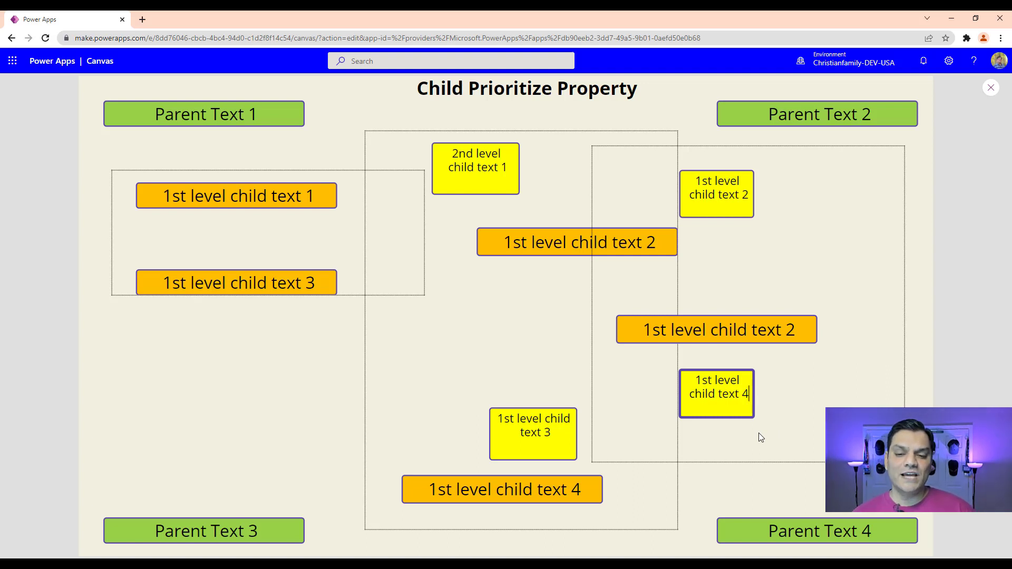
key("Tab")
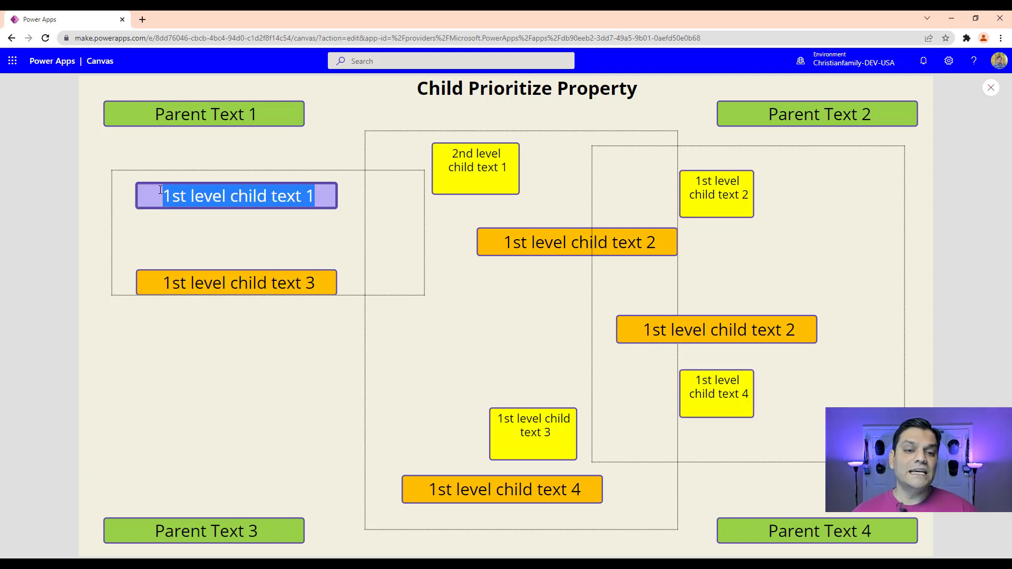
key("Tab")
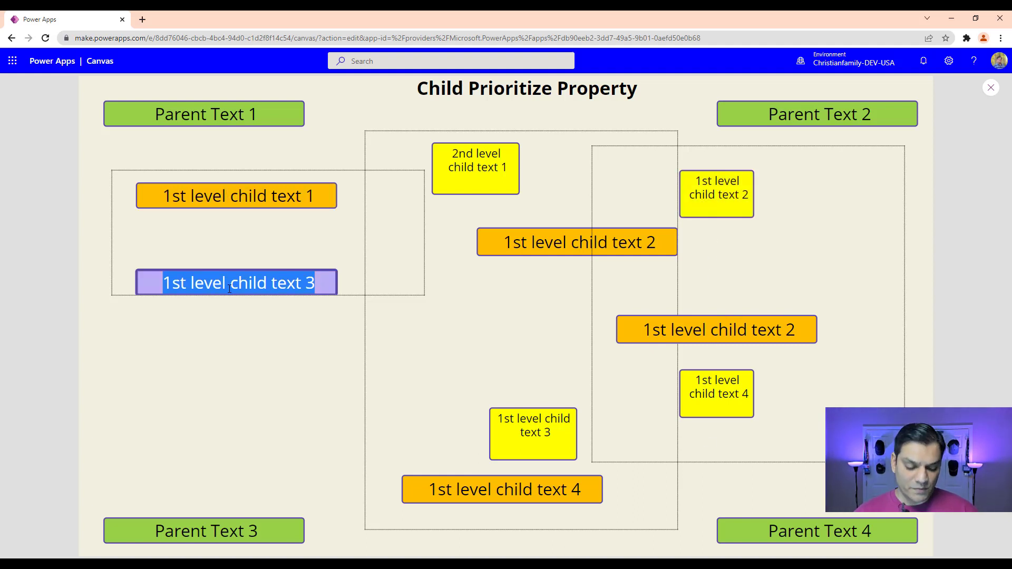
key("Tab")
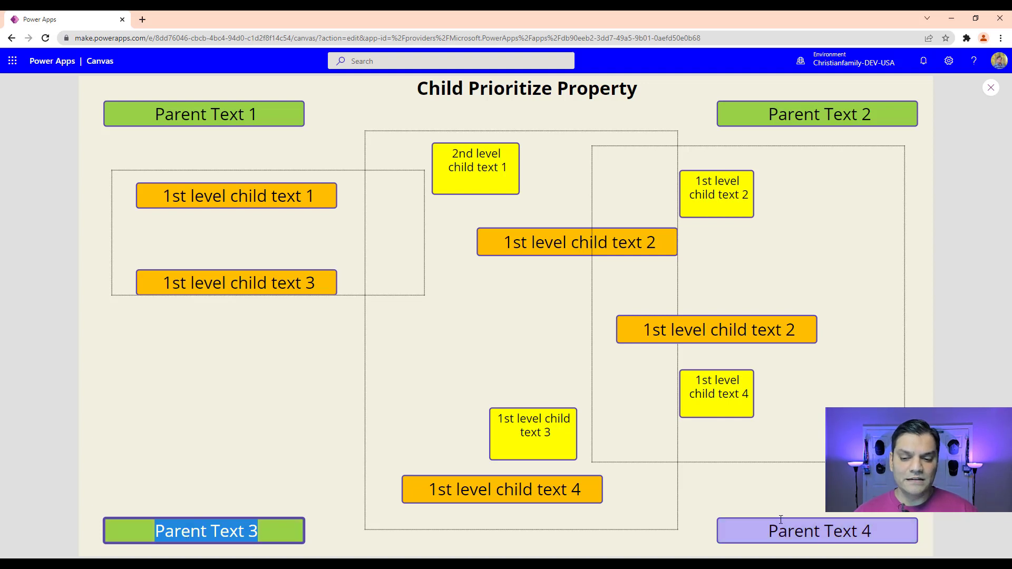
key("Tab")
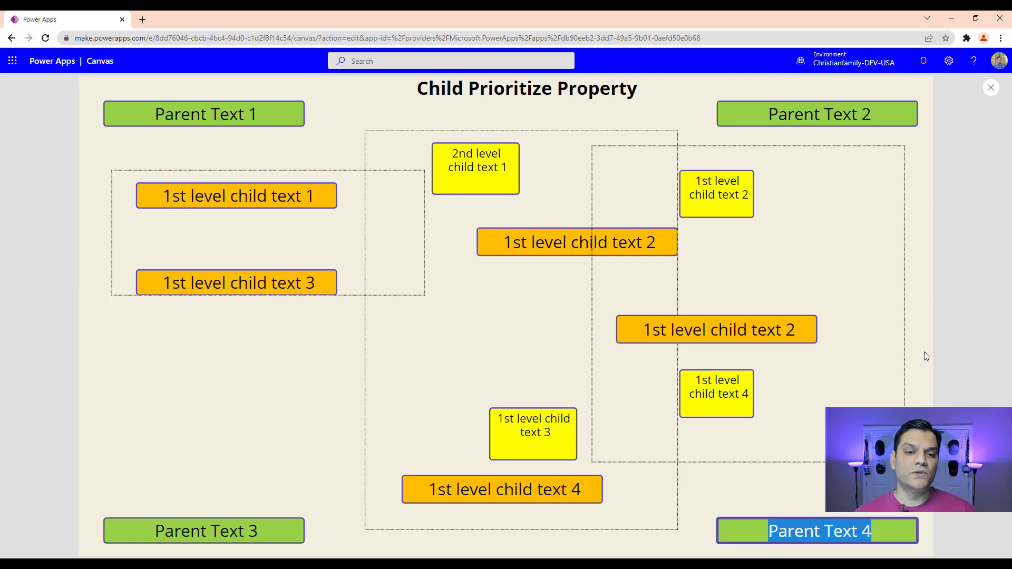
Repeat the full tab order test from Parent Text 1 to Parent Text 4, and exit the preview.
key("Tab")
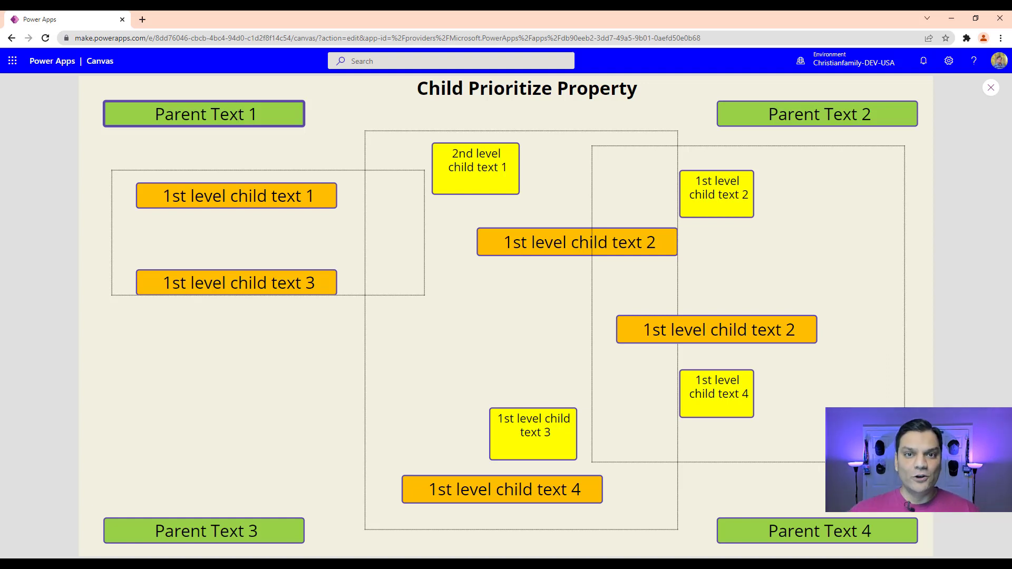
key("Tab")
key("Tab")
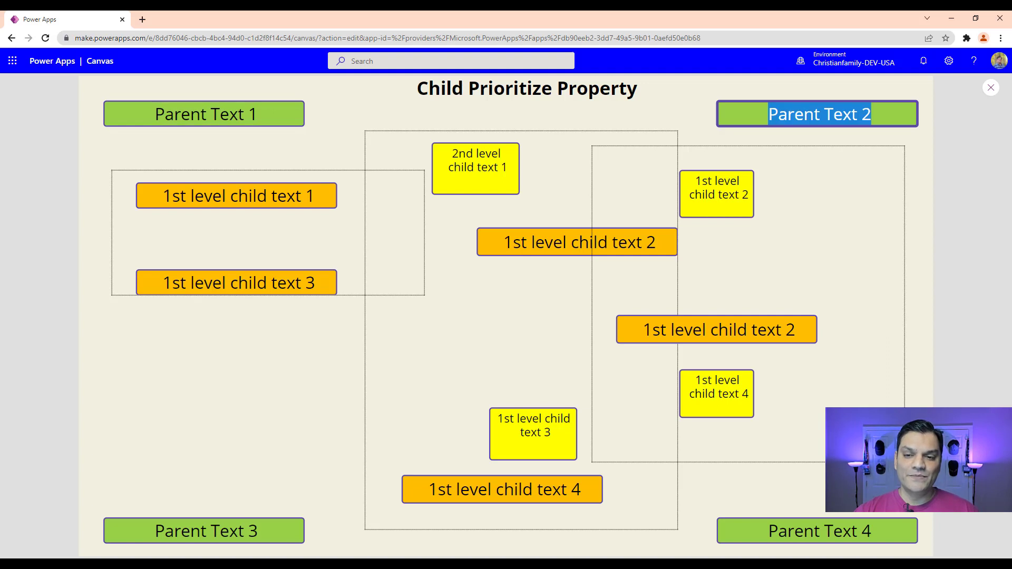
key("Tab")
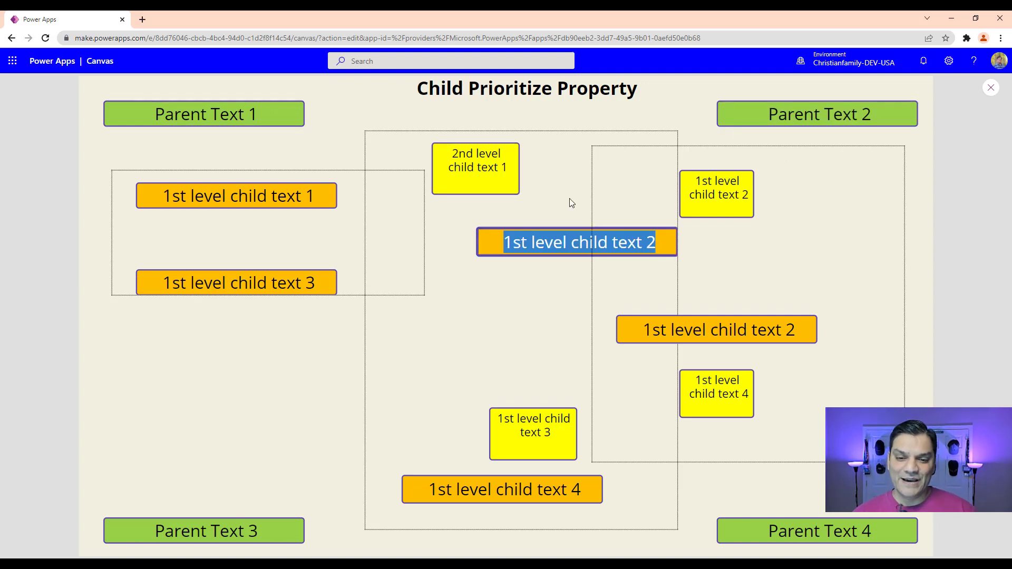
key("Tab")
key("Tab")
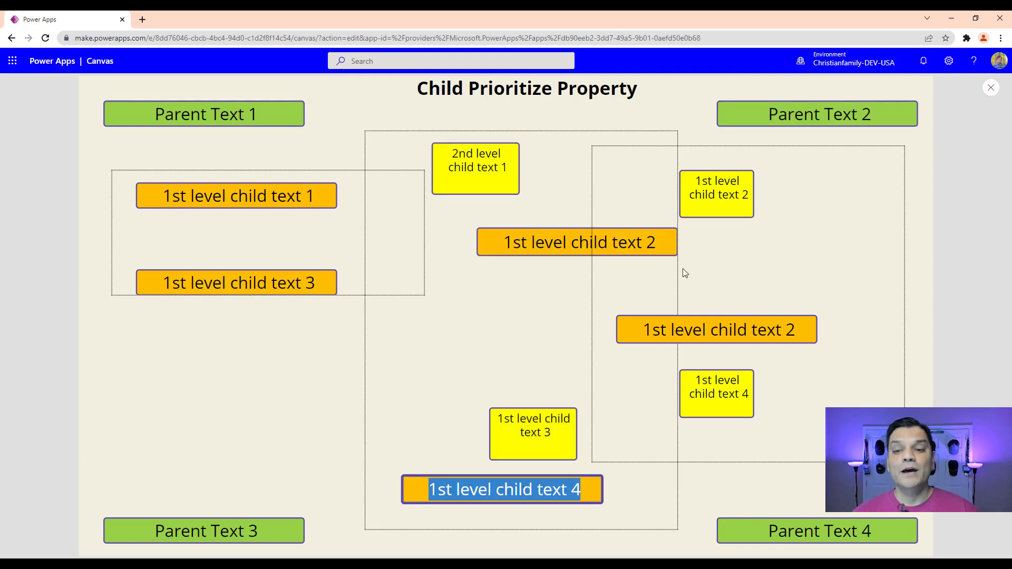
key("Tab")
key("Tab")
key("Tab")
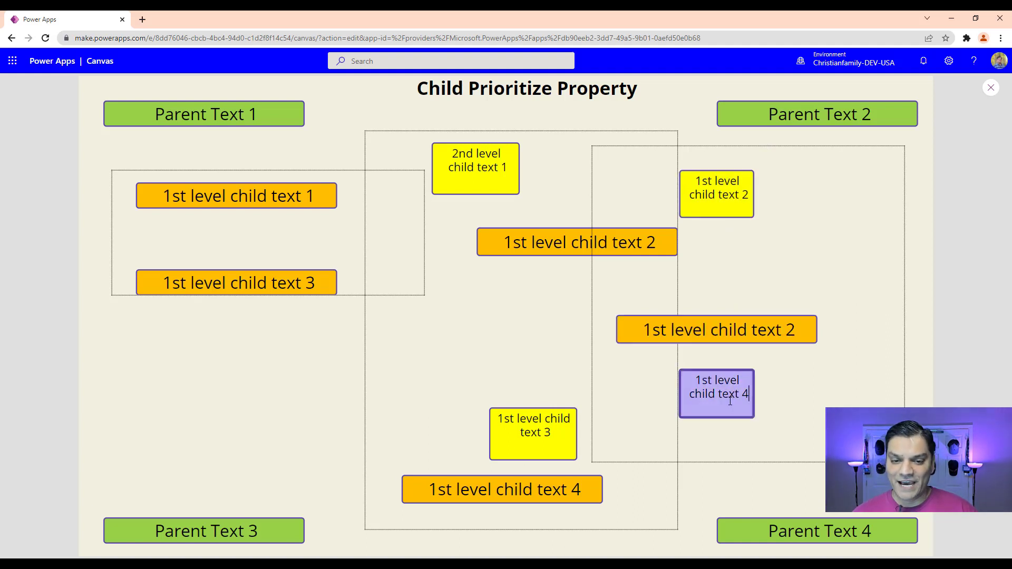
key("Tab")
key("Tab")
key("Tab")
key("Tab")
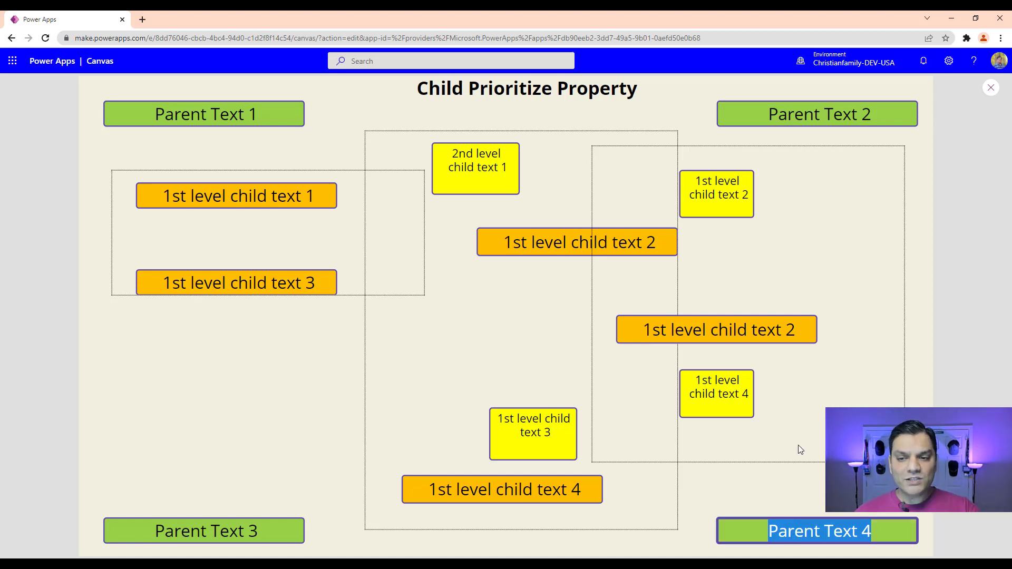
left_click(988, 90)
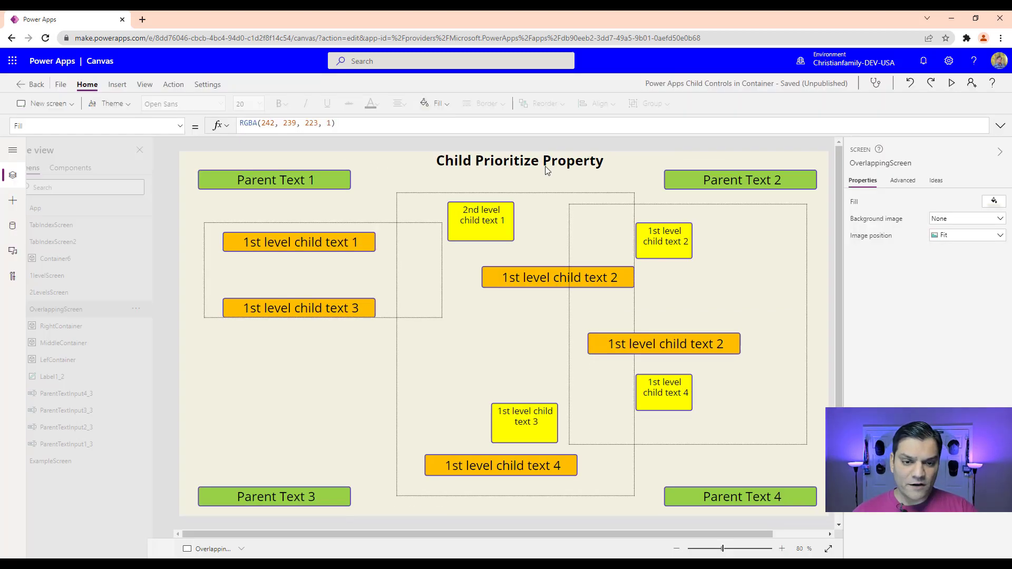
Turn off Prioritize child controls for LefContainer, MiddleContainer and RightContainer.
left_click(250, 288)
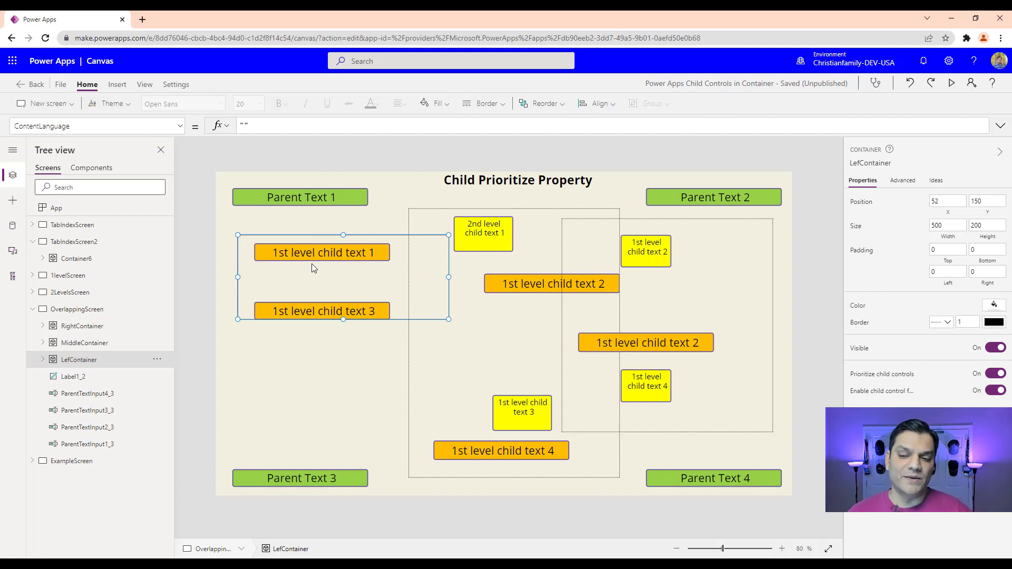
left_click(995, 374)
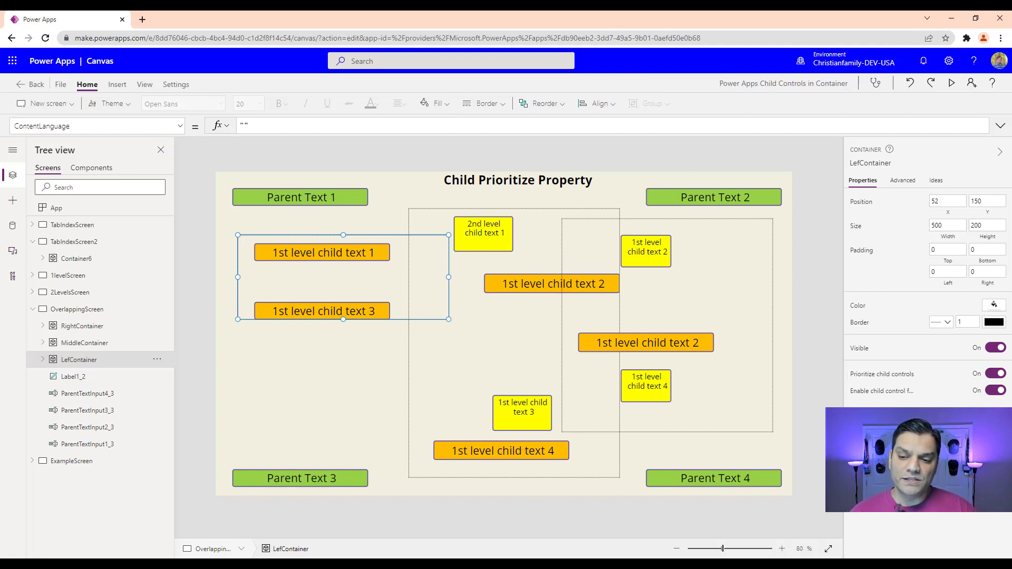
left_click(510, 341)
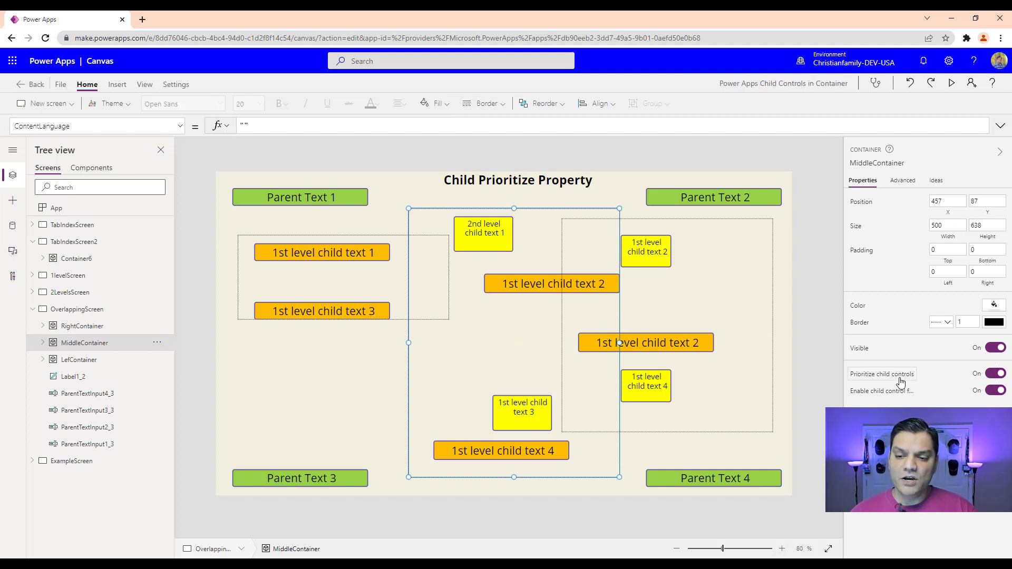
left_click(731, 304)
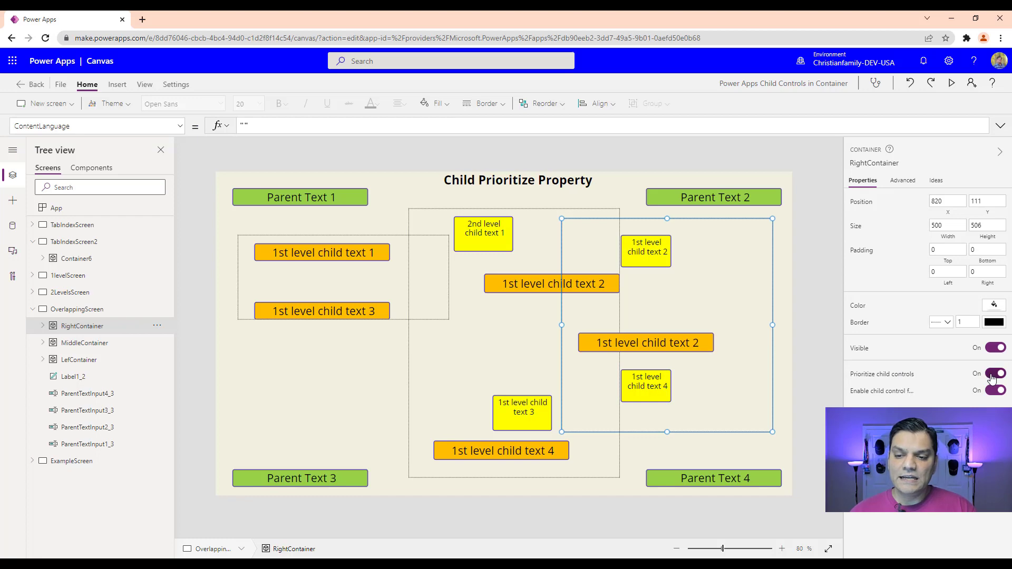
Preview the screen with child prioritization off and test the tab order from Parent Text 1 through all child texts to Parent Text 4.
left_click(952, 83)
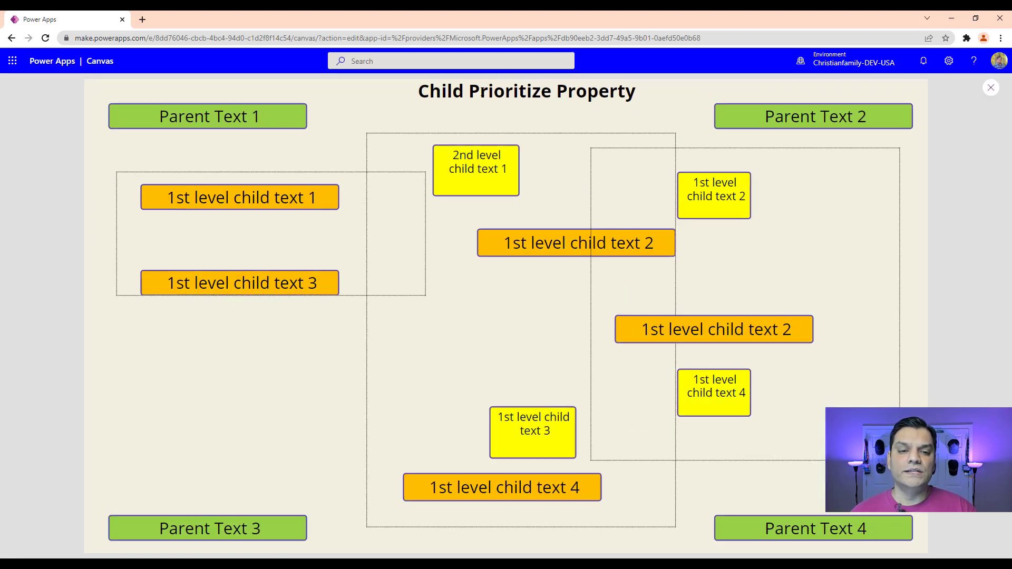
left_click(145, 109)
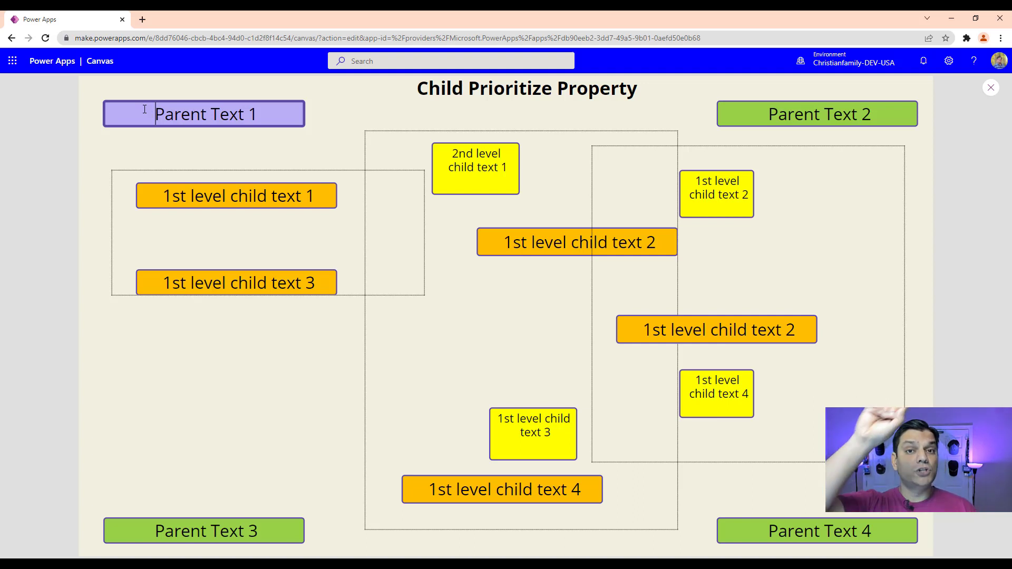
key("Tab")
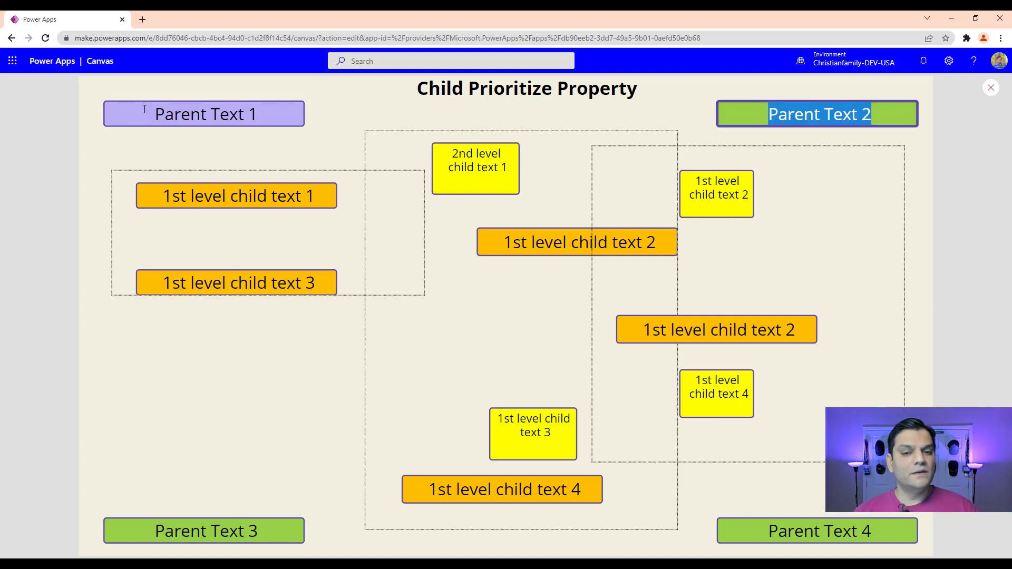
key("Tab")
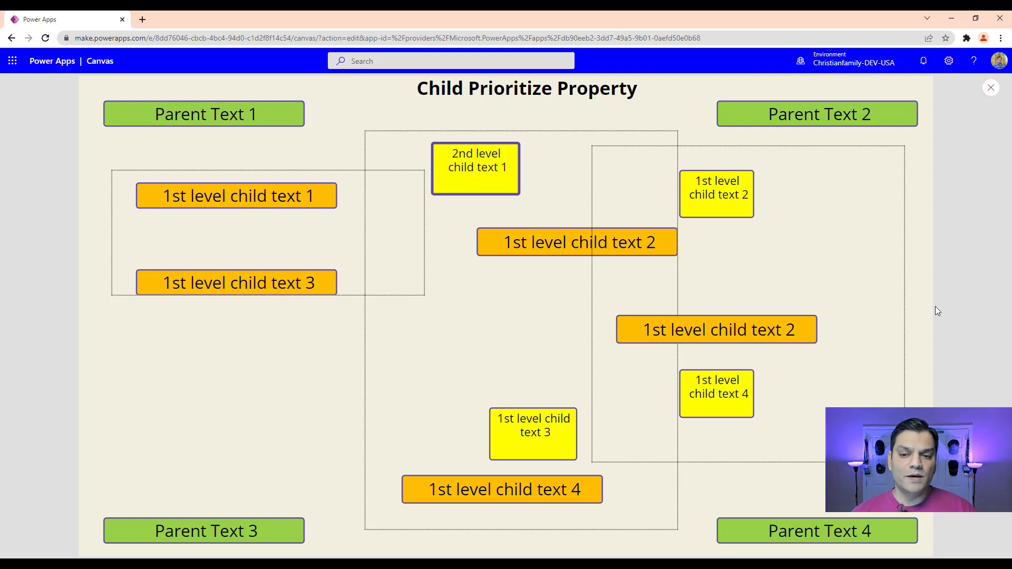
key("Tab")
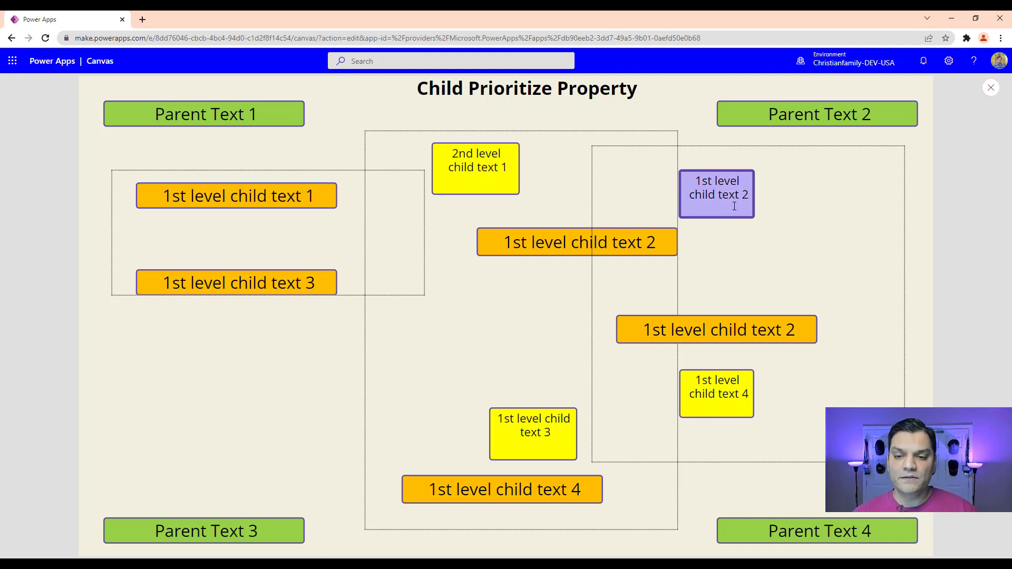
key("Tab")
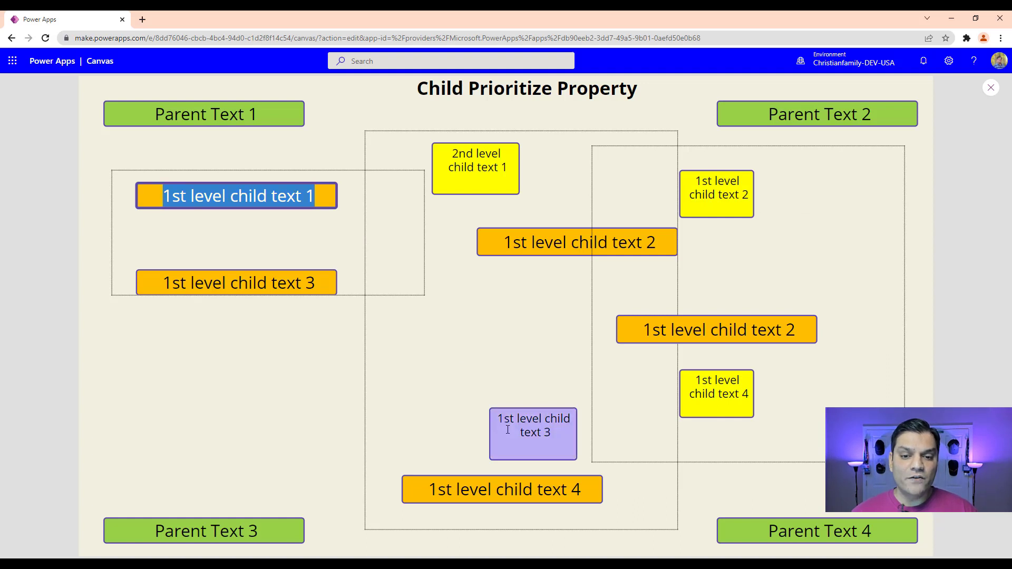
key("Tab")
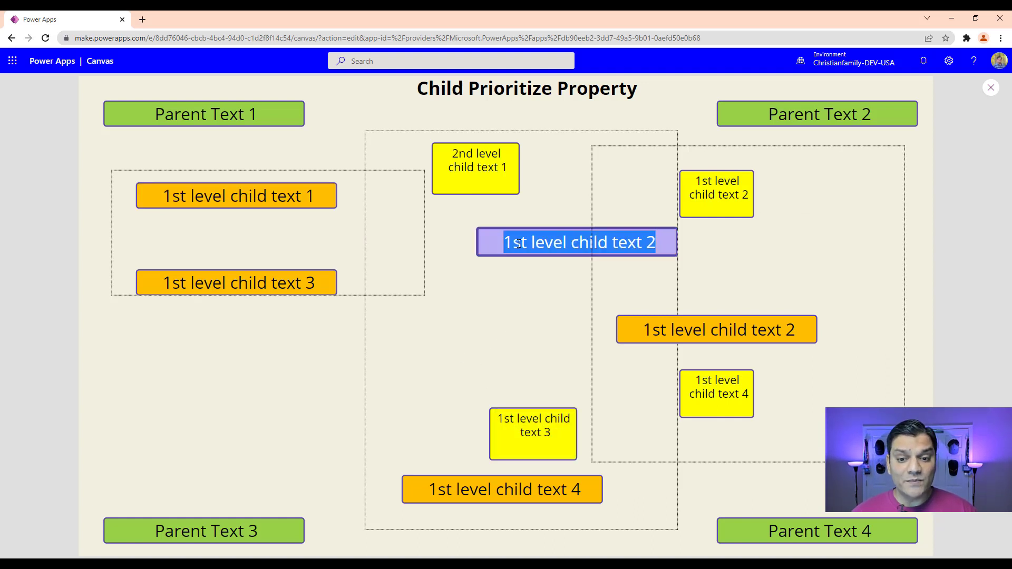
key("Tab")
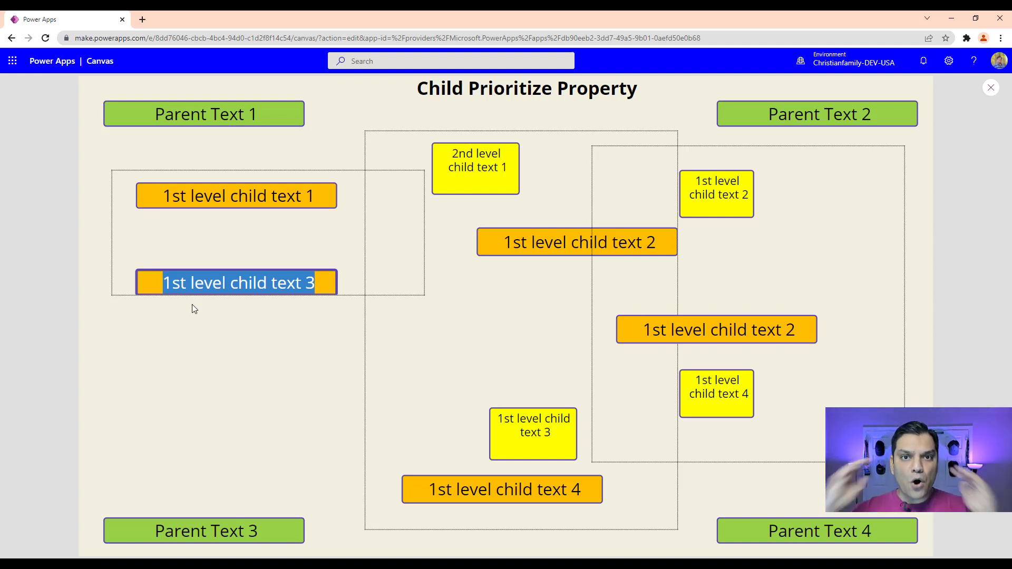
key("Tab")
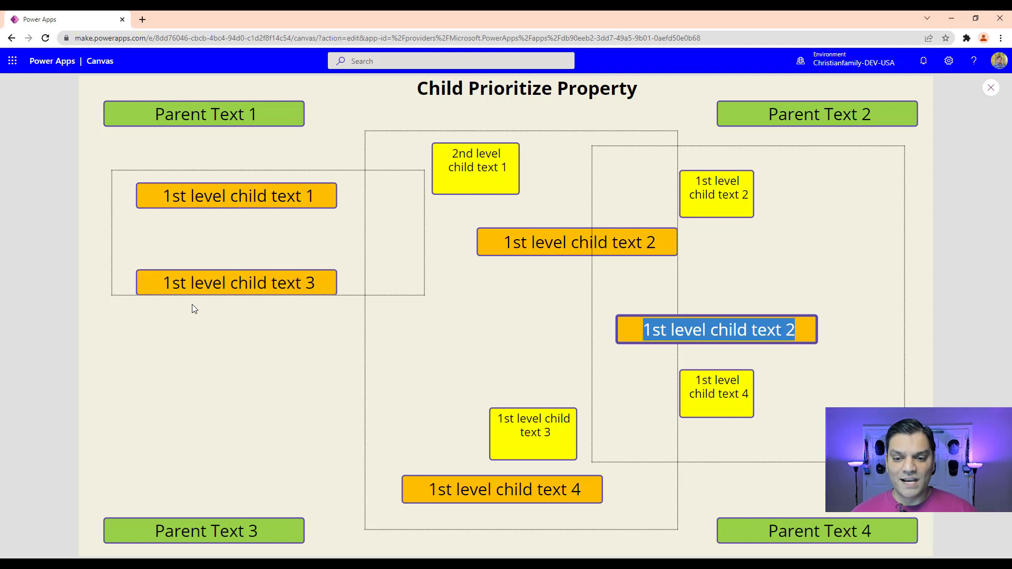
key("Tab")
key("Tab")
key("Tab")
key("Tab")
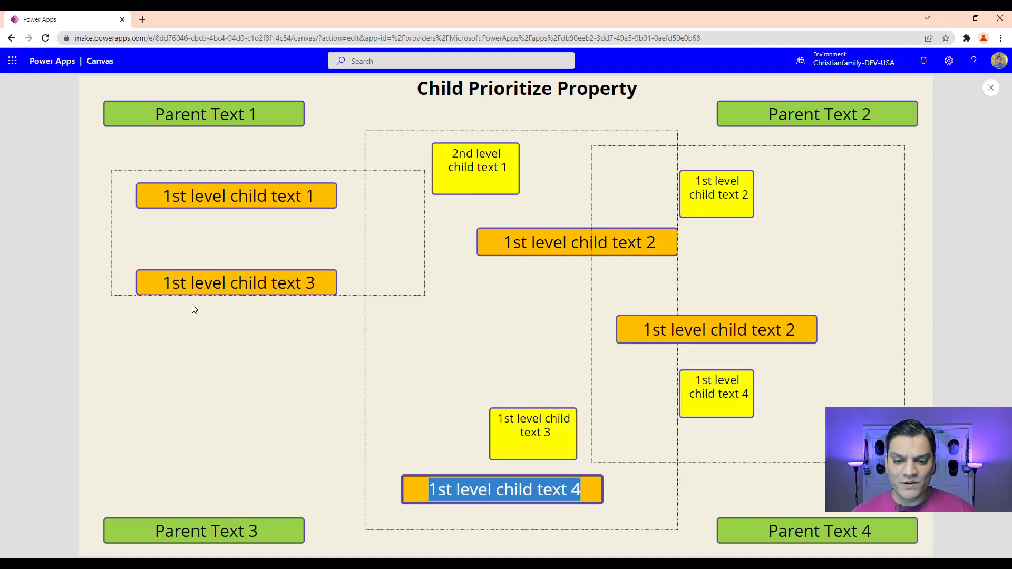
key("Tab")
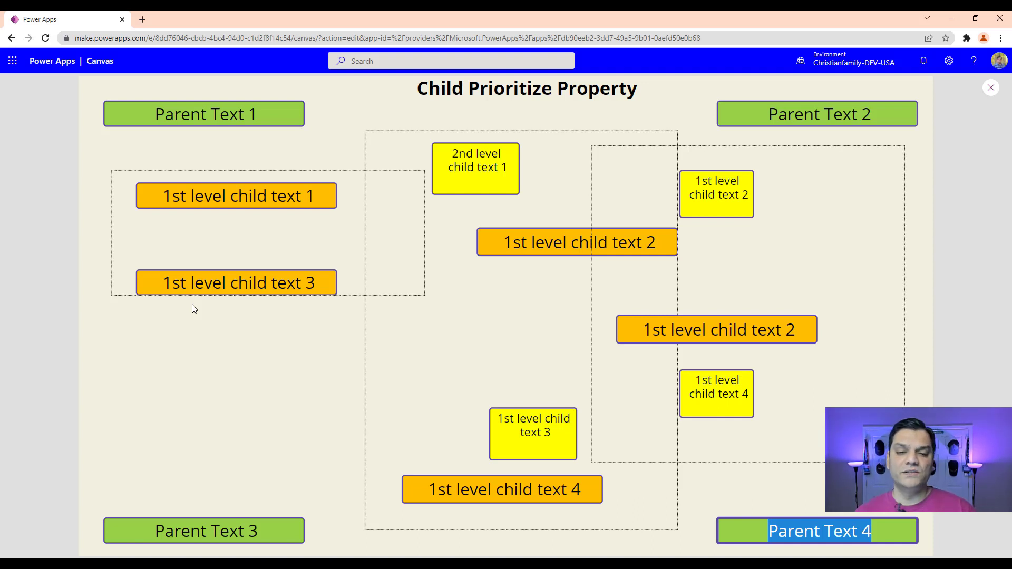
Exit the preview, open ExampleScreen and set the TabIndex of the Full Name text input to -1.
left_click(986, 96)
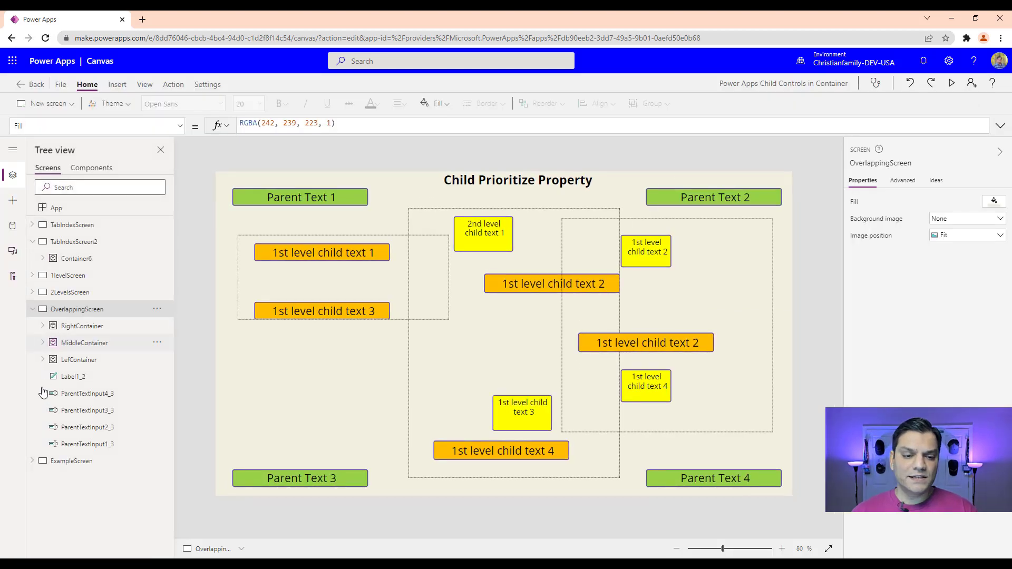
left_click(62, 464)
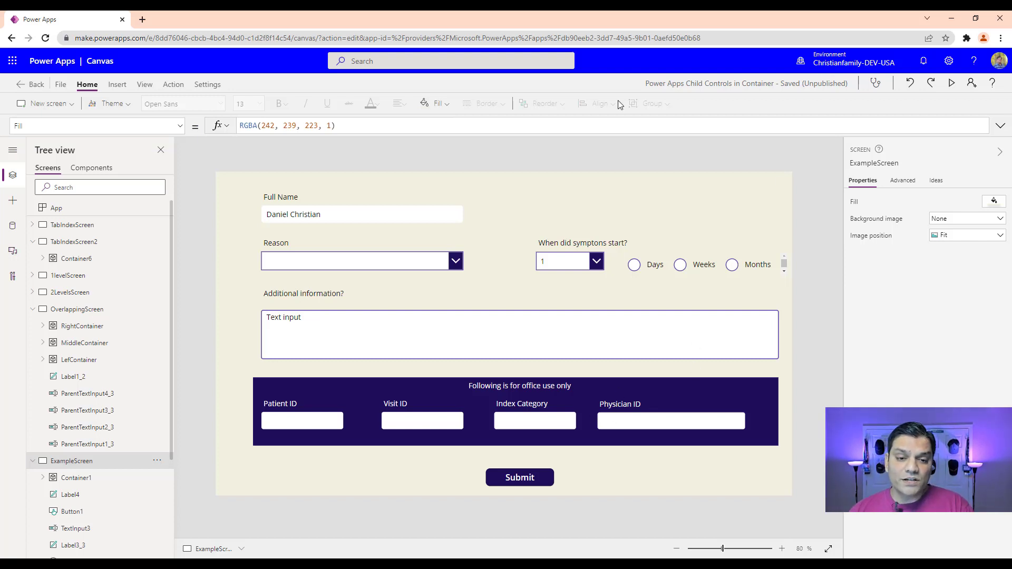
left_click(327, 216)
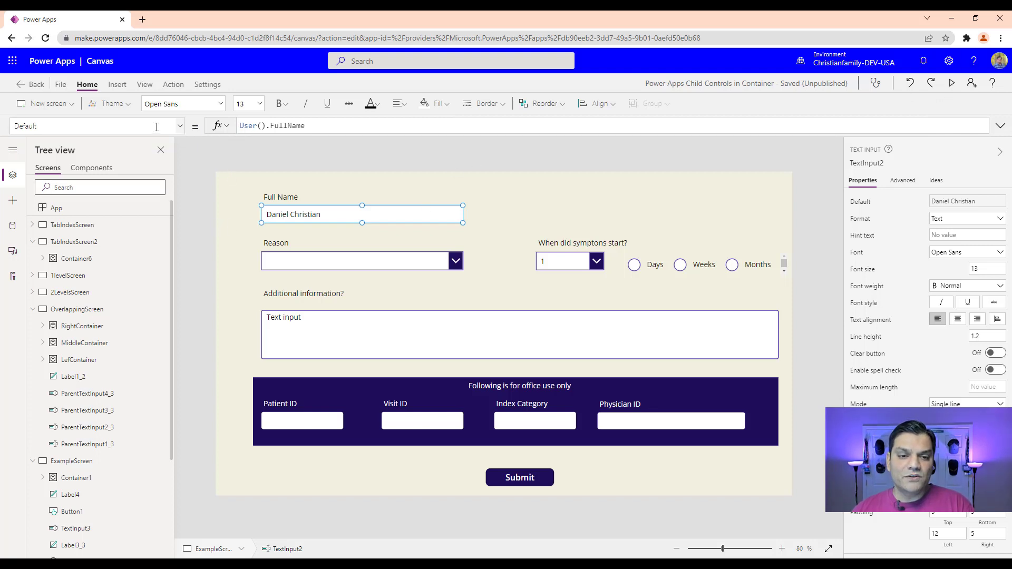
left_click_drag(49, 127, 5, 127)
type("TabIndex")
key("Tab")
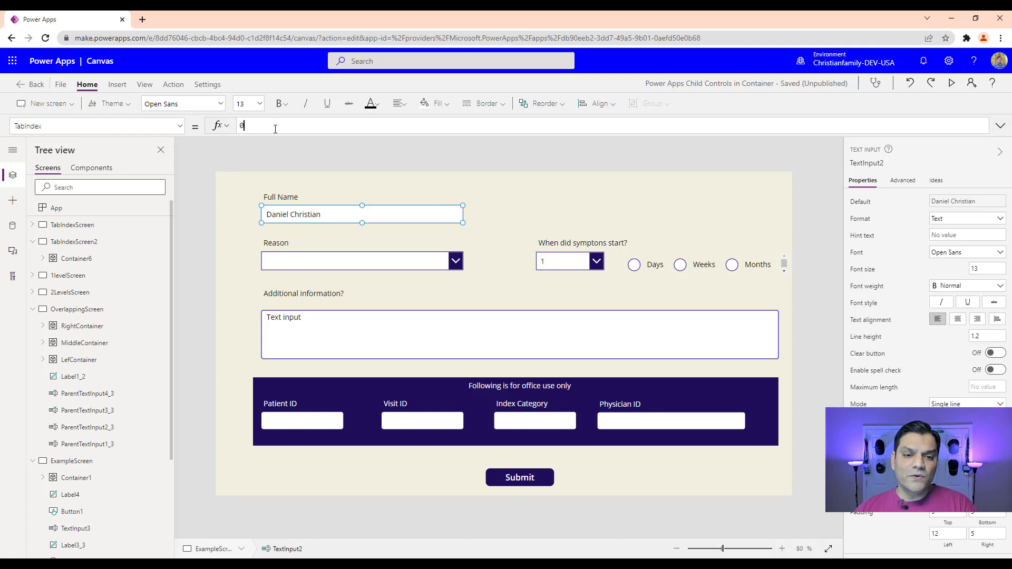
left_click(271, 127)
key("BackSpace")
type("-1")
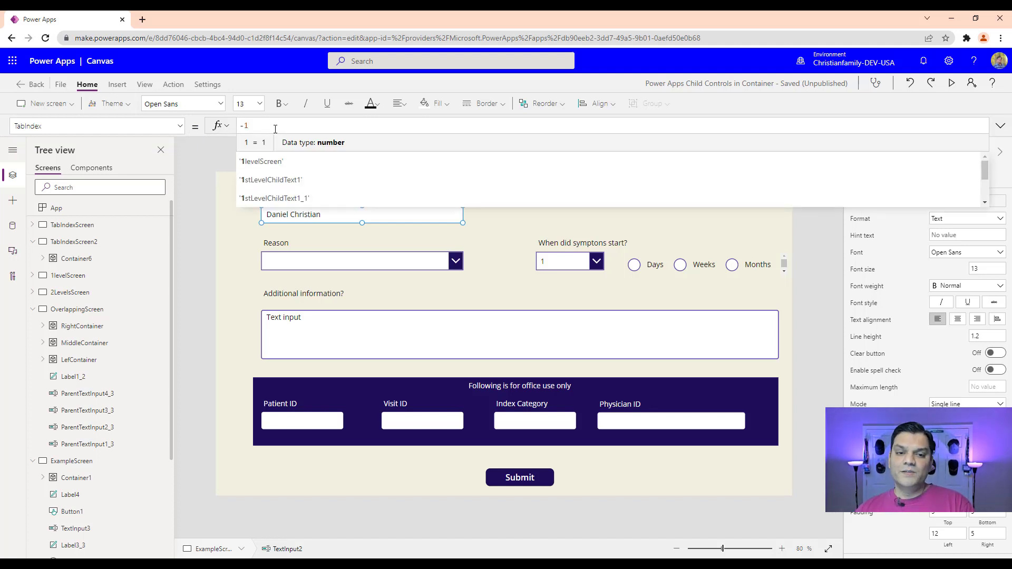
left_click(271, 169)
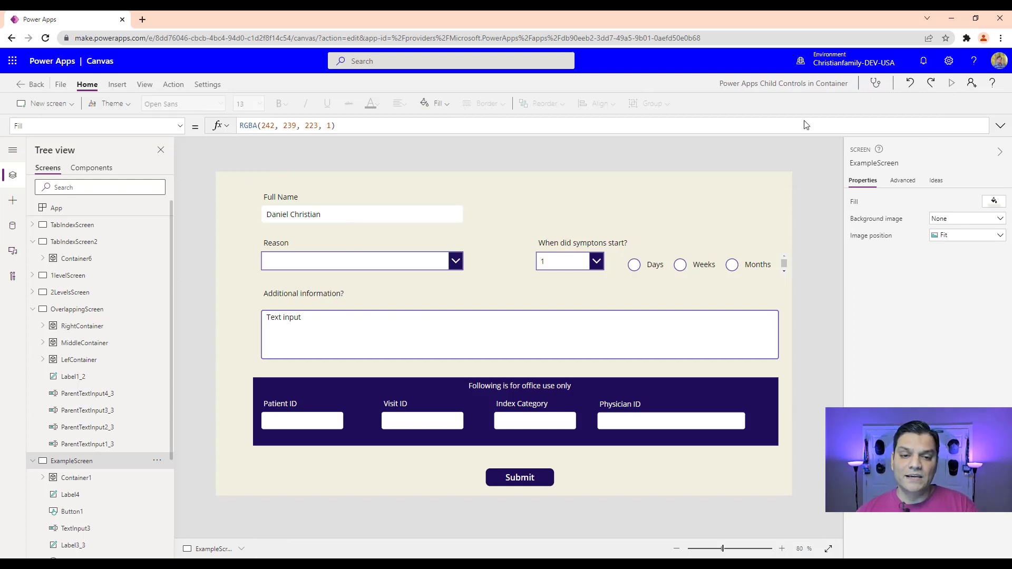
Preview ExampleScreen and test the keyboard tab order from the Reason dropdown to the Days, Weeks and Months options.
key("F5")
left_click(263, 220)
key("Tab")
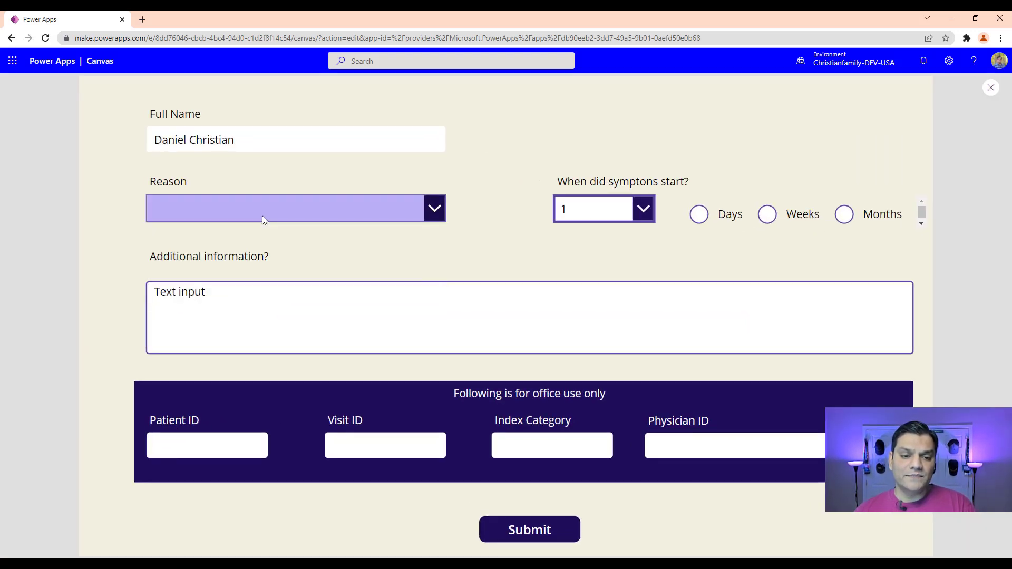
key("Tab")
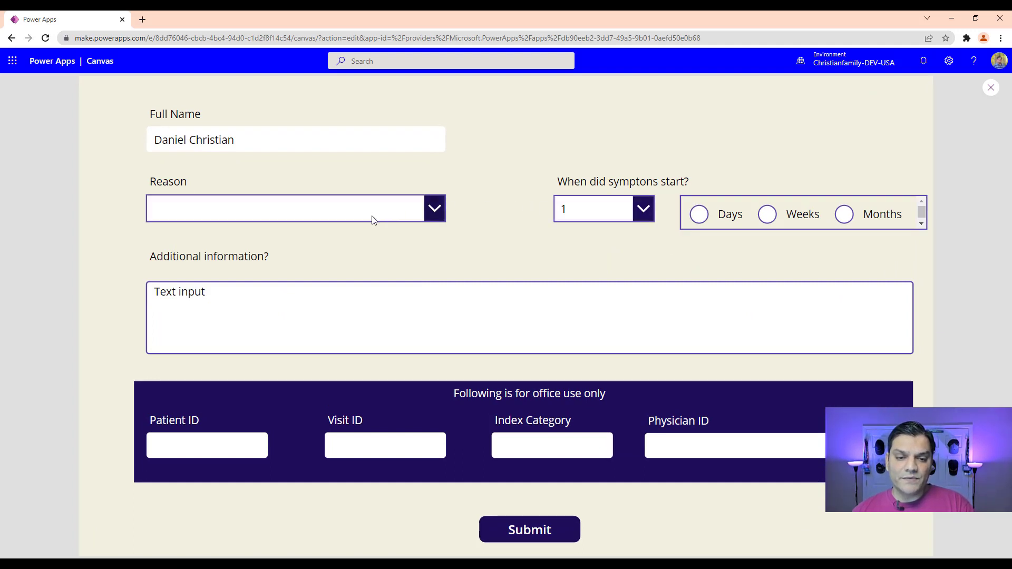
Choose Annual Physical as the Reason and test the tab order from there through the patient fields to the Submit button.
left_click(372, 218)
left_click(242, 267)
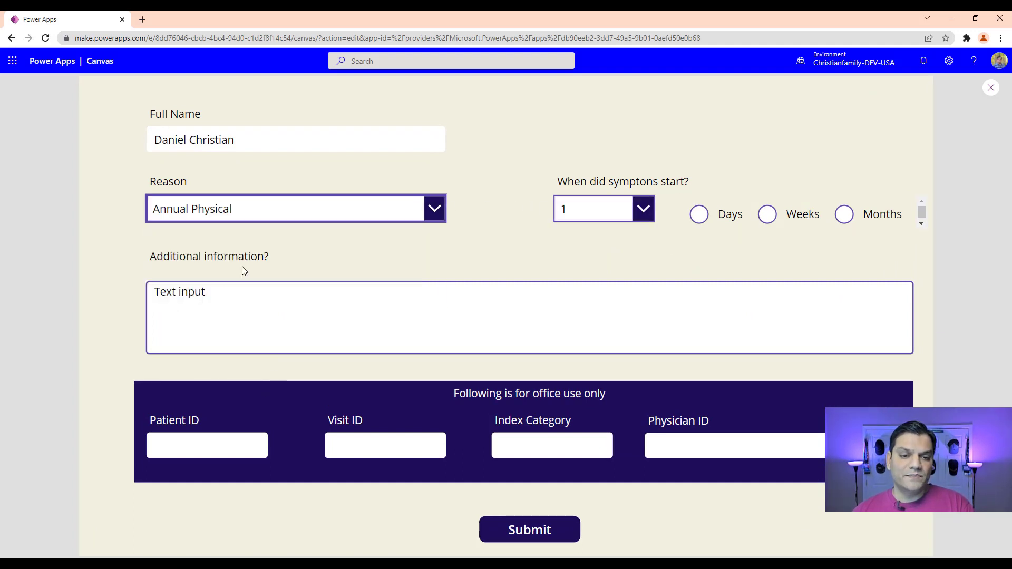
key("Tab")
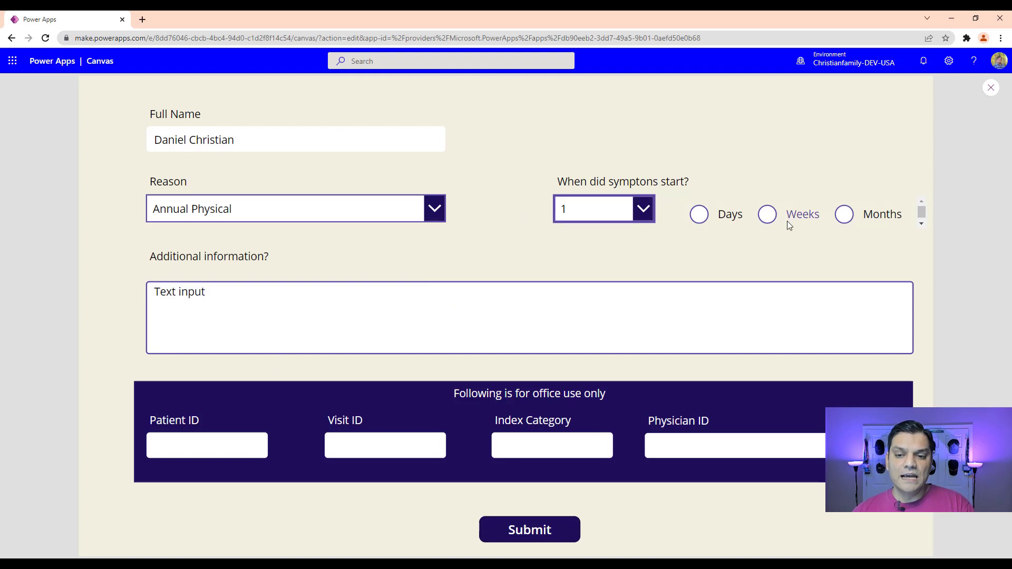
key("Tab")
key("Tab")
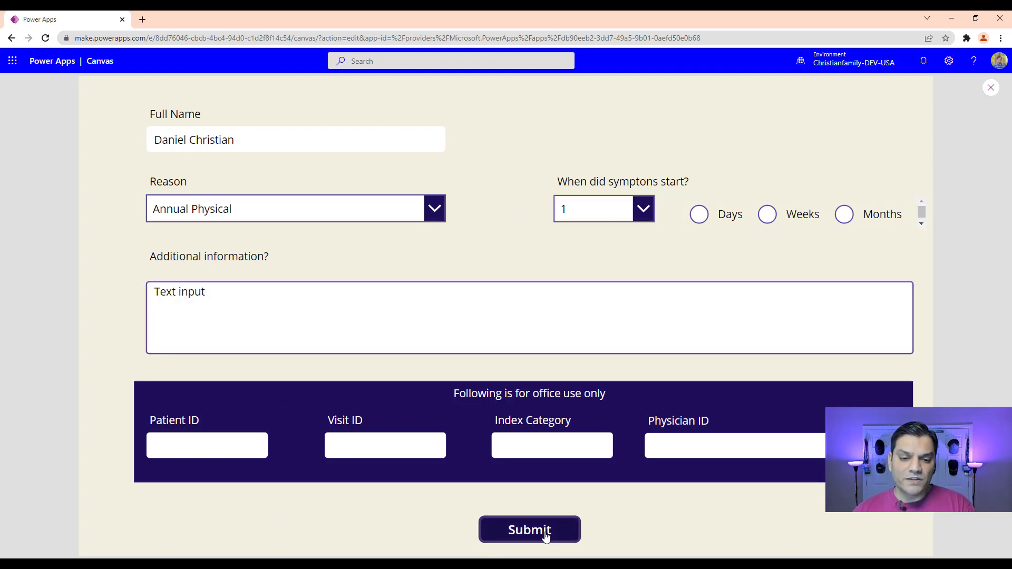
Exit the preview and select Container1, which holds the office-use ID fields on ExampleScreen.
left_click(991, 88)
left_click(312, 445)
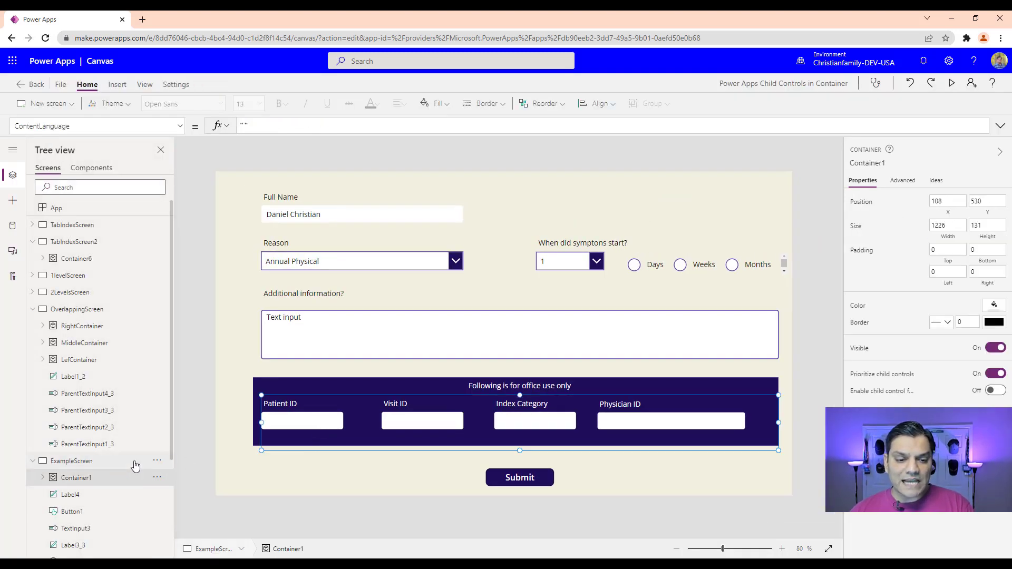